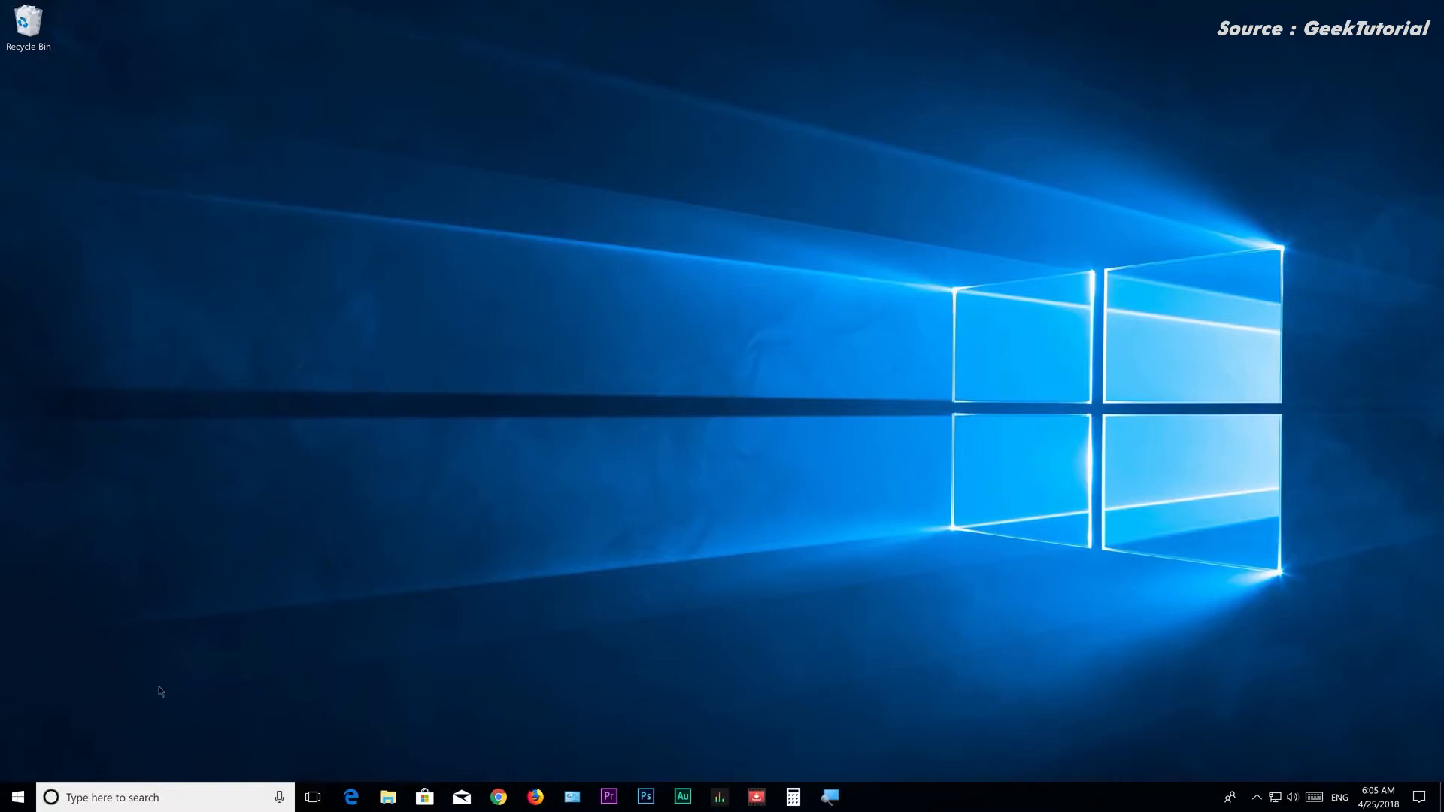
Step: Activate the High performance power plan in the system's additional power settings
{"action": "left_click", "coordinate": [18, 797]}
{"action": "left_click", "coordinate": [23, 729]}
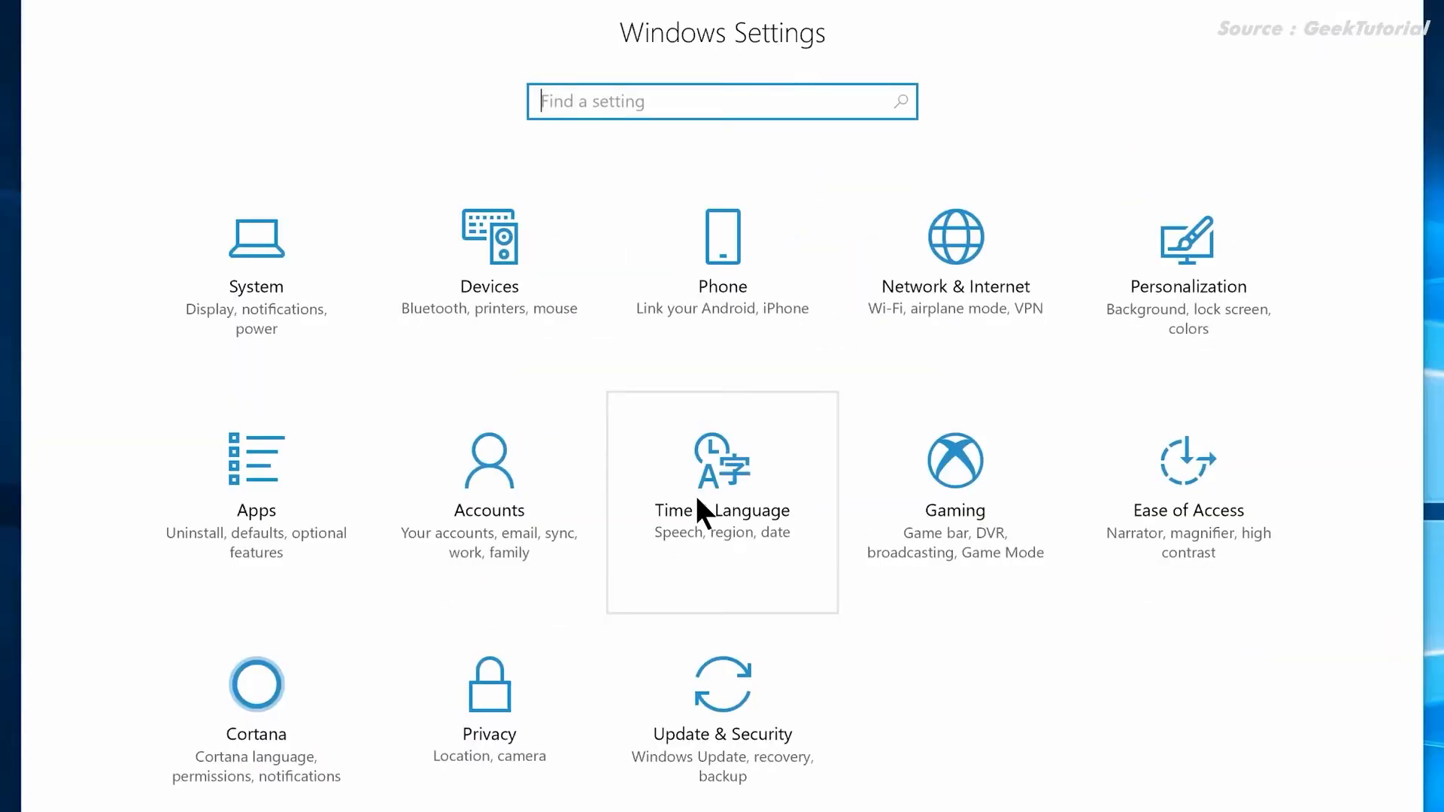
{"action": "left_click", "coordinate": [251, 296]}
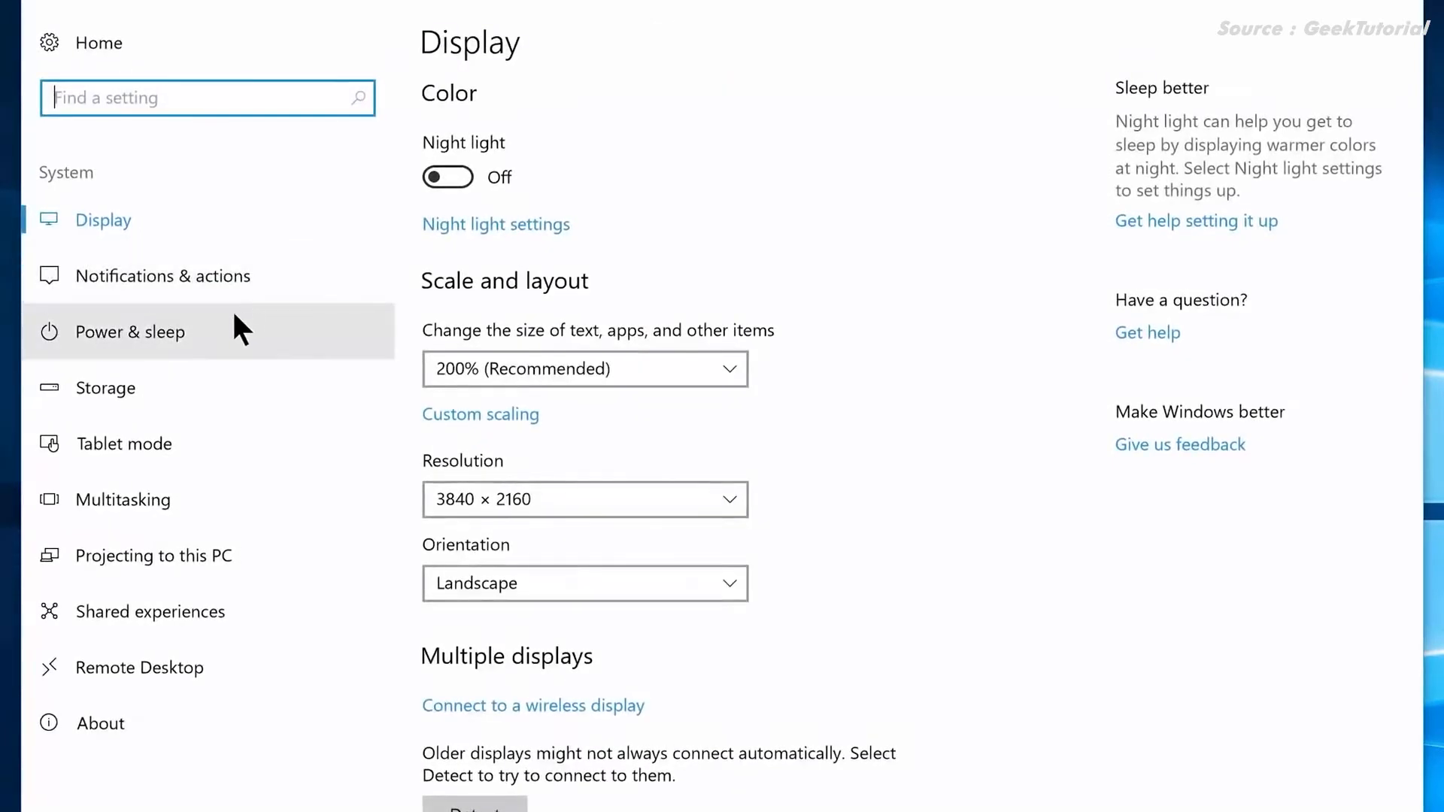
{"action": "left_click", "coordinate": [204, 331]}
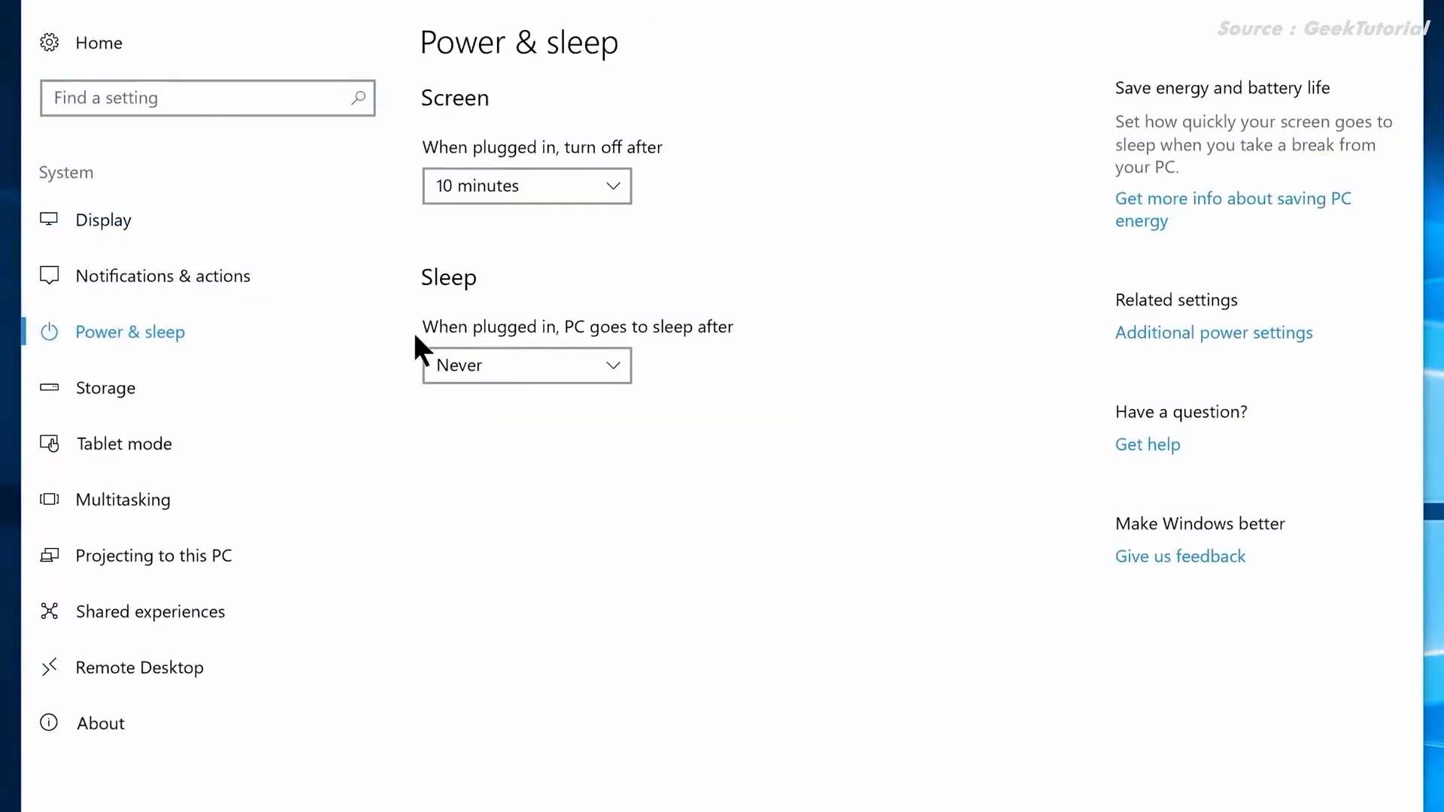
{"action": "left_click", "coordinate": [1201, 340]}
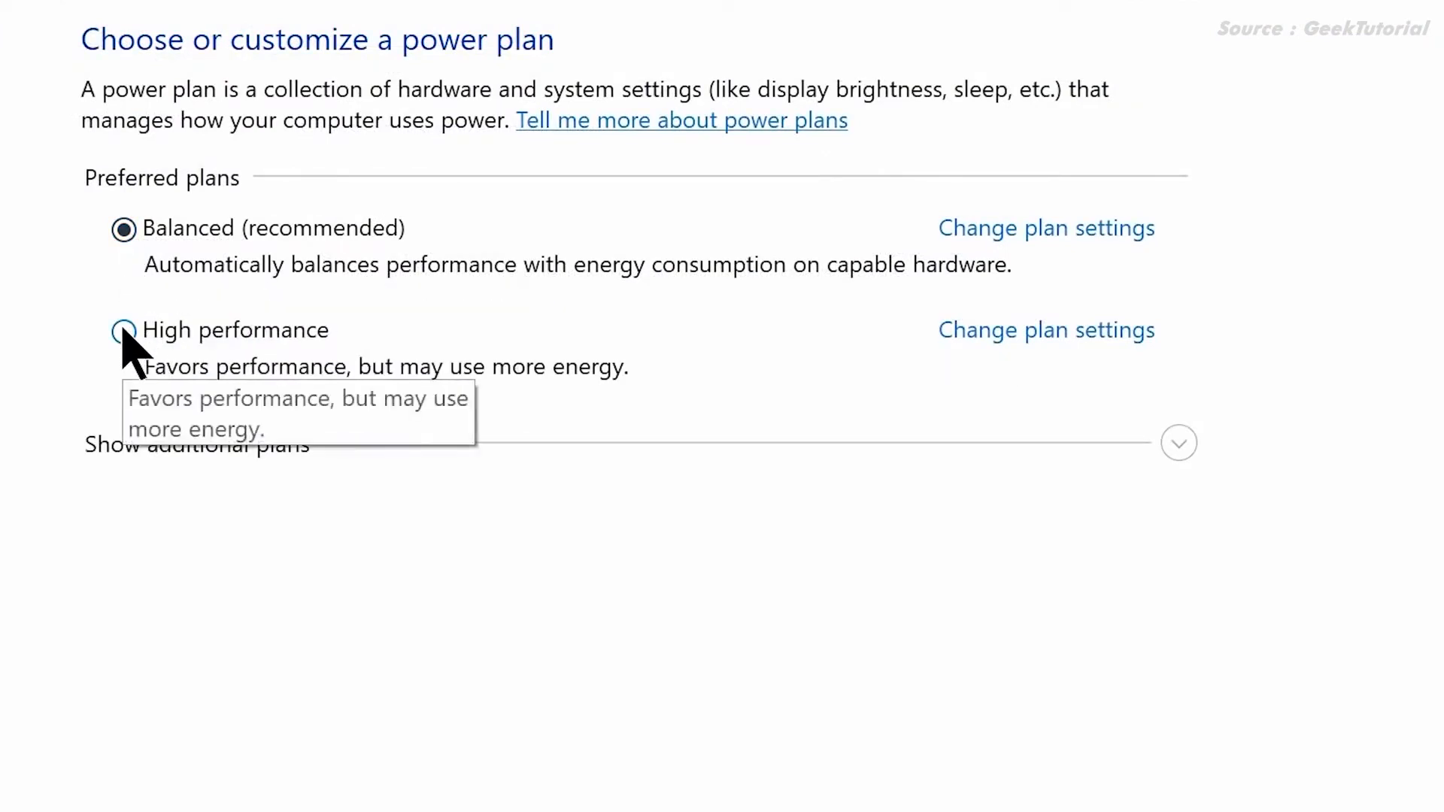
{"action": "left_click", "coordinate": [124, 332]}
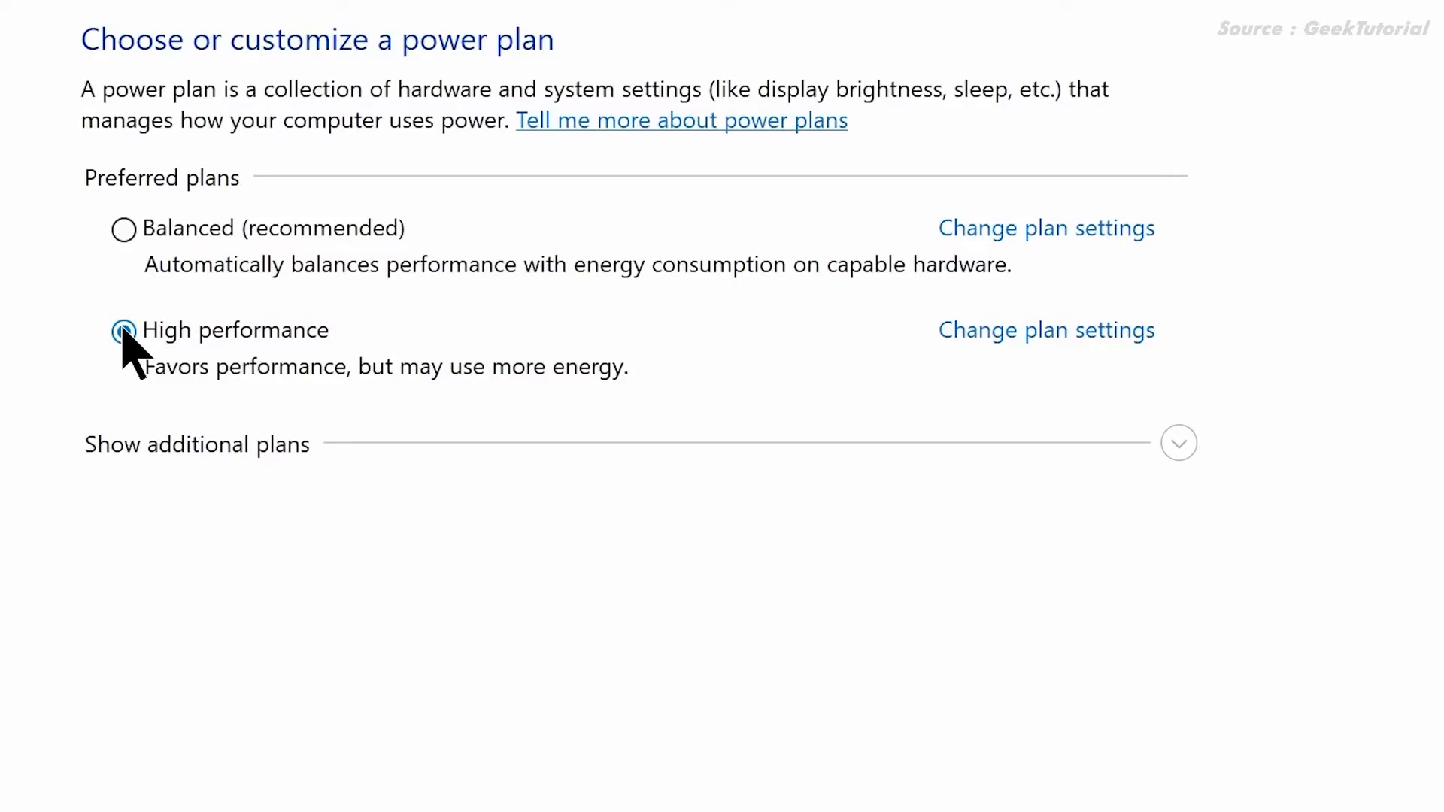
Step: In the High performance plan's advanced power settings, set the hard disk turn-off time to 0 minutes
{"action": "left_click", "coordinate": [1179, 446]}
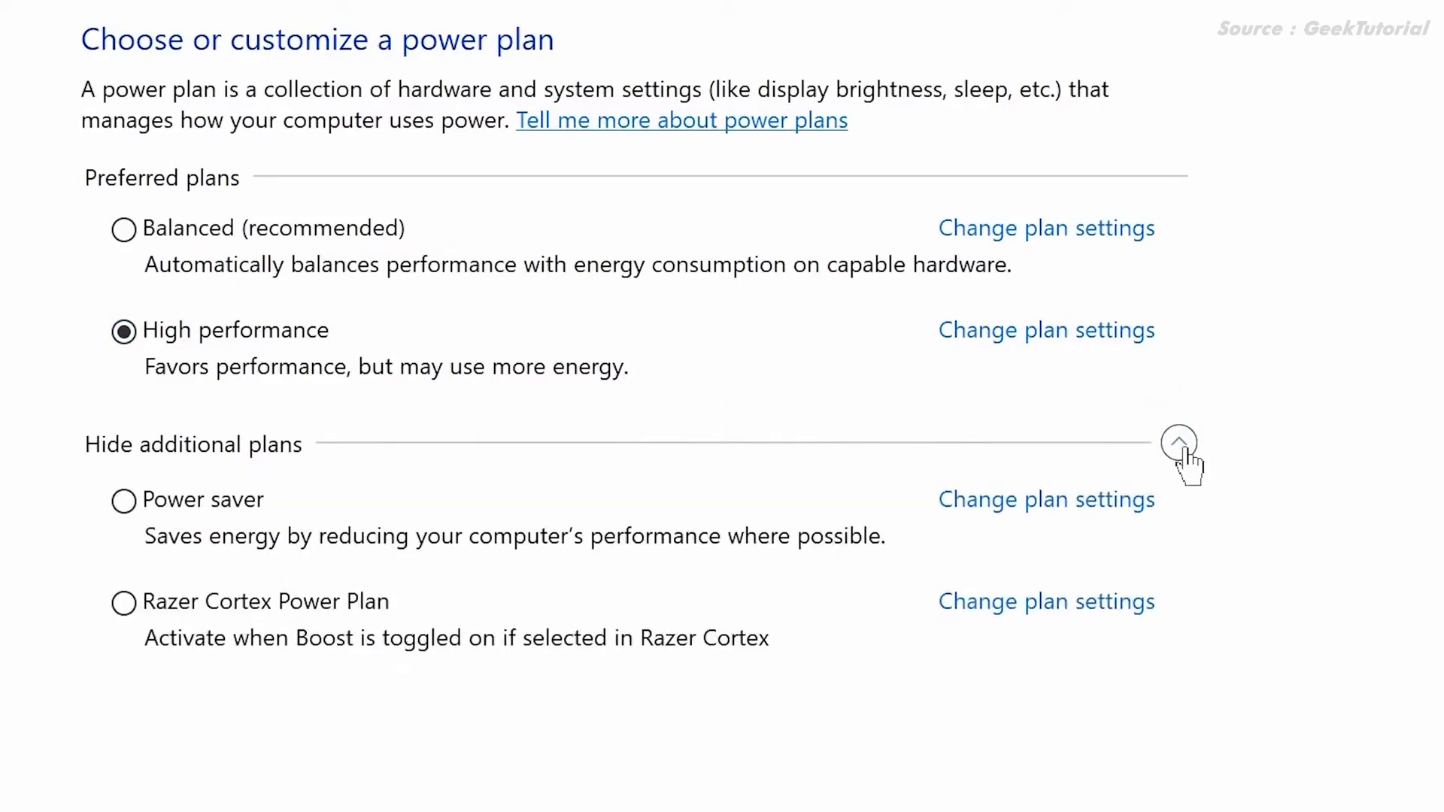
{"action": "left_click", "coordinate": [1054, 348]}
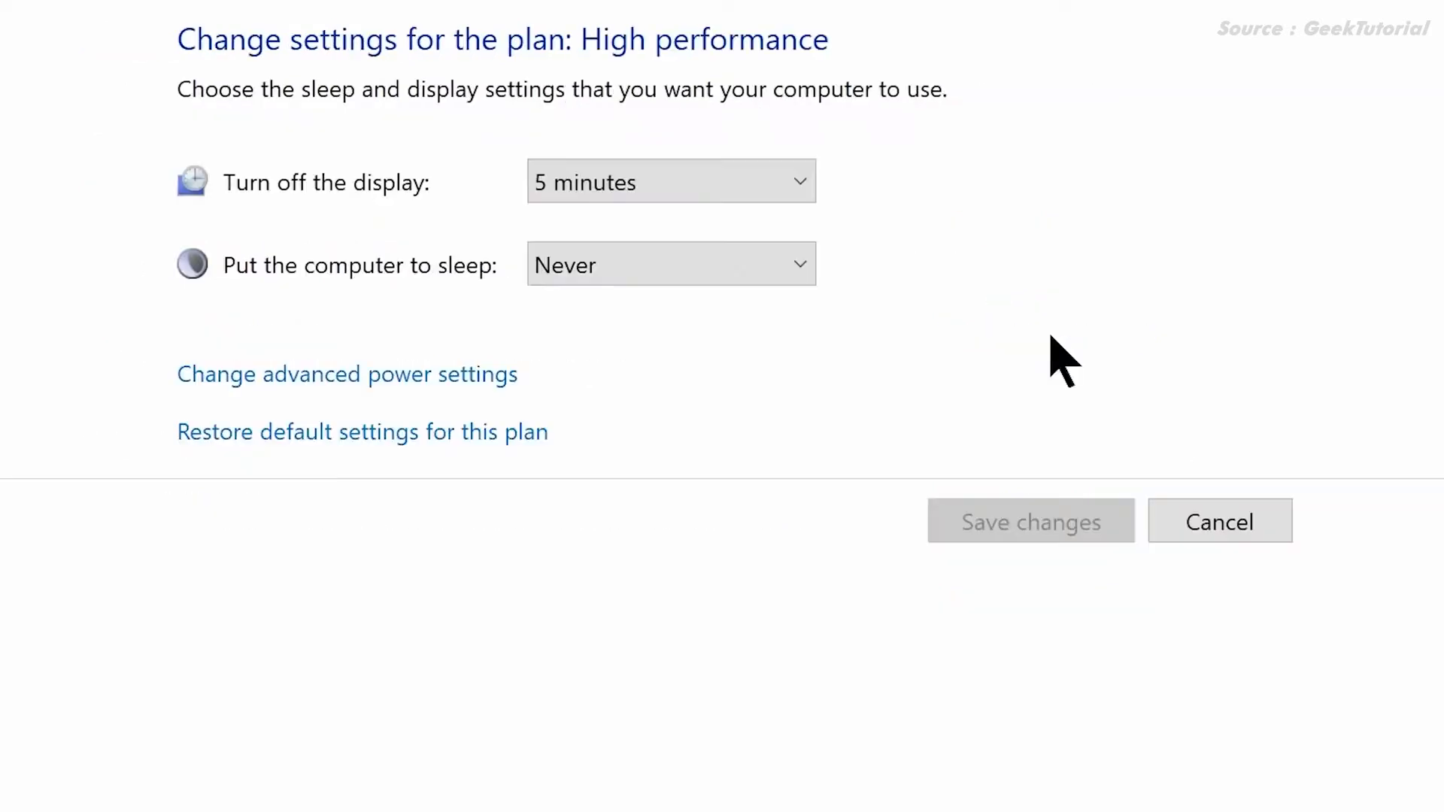
{"action": "left_click", "coordinate": [319, 384]}
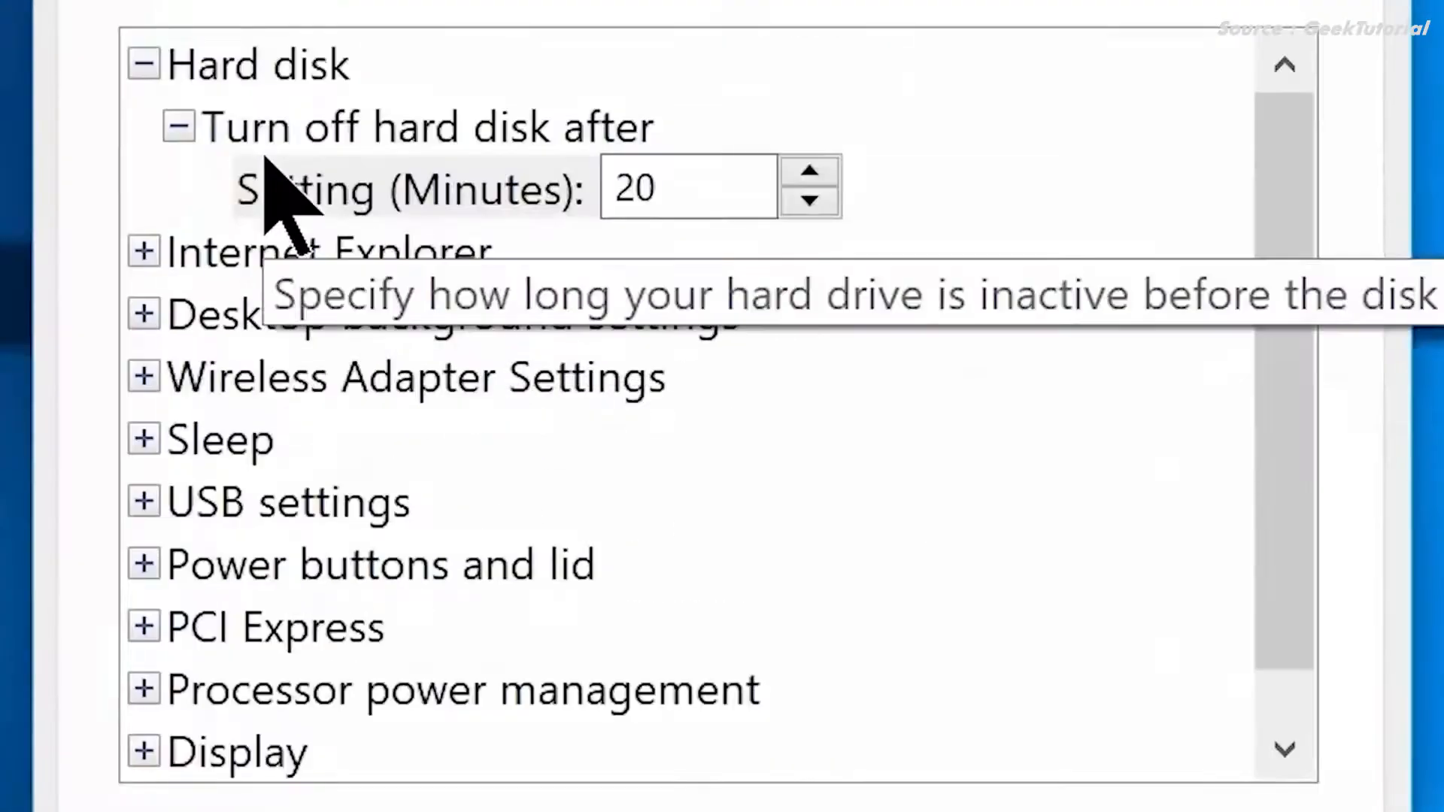
{"action": "left_click", "coordinate": [498, 313]}
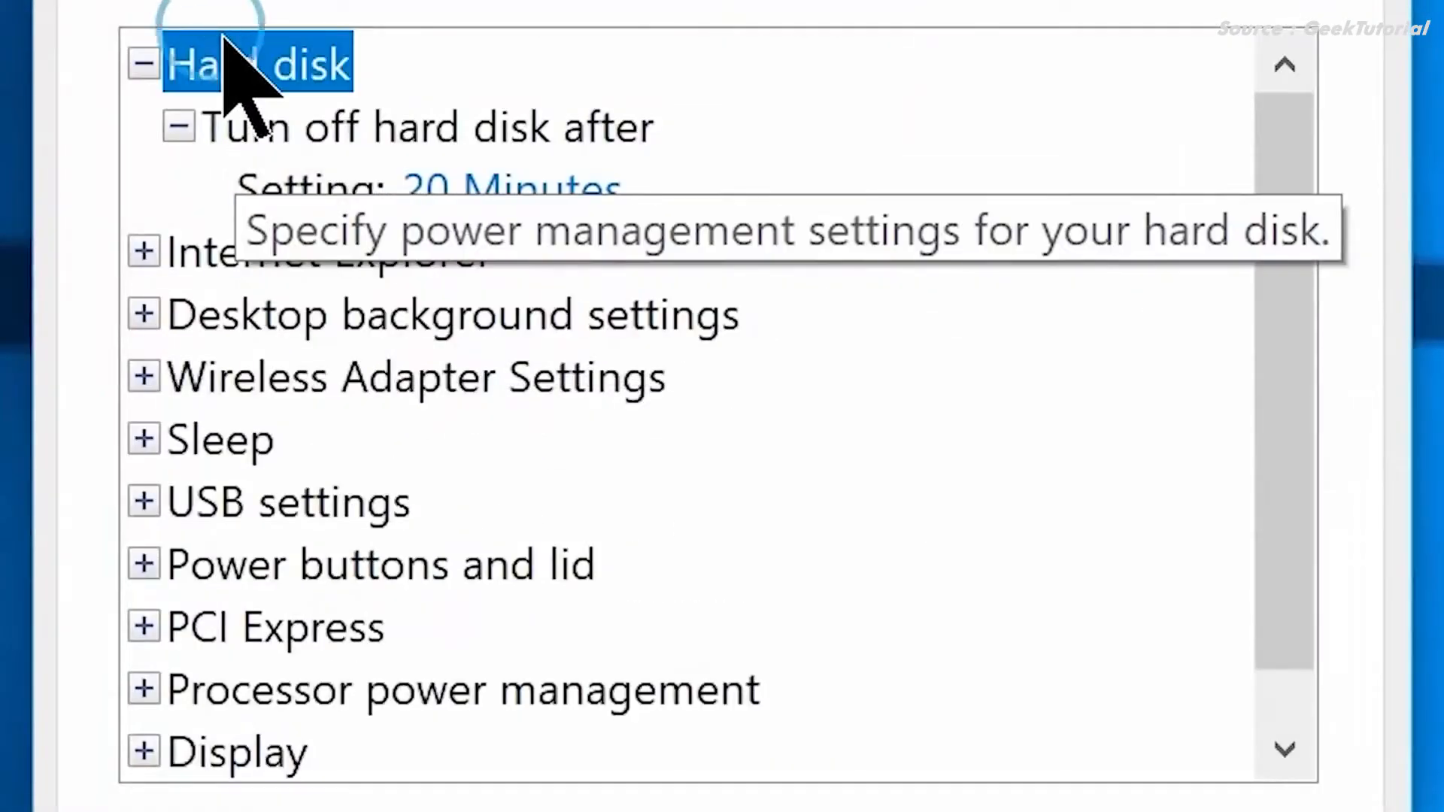
{"action": "left_click", "coordinate": [446, 184]}
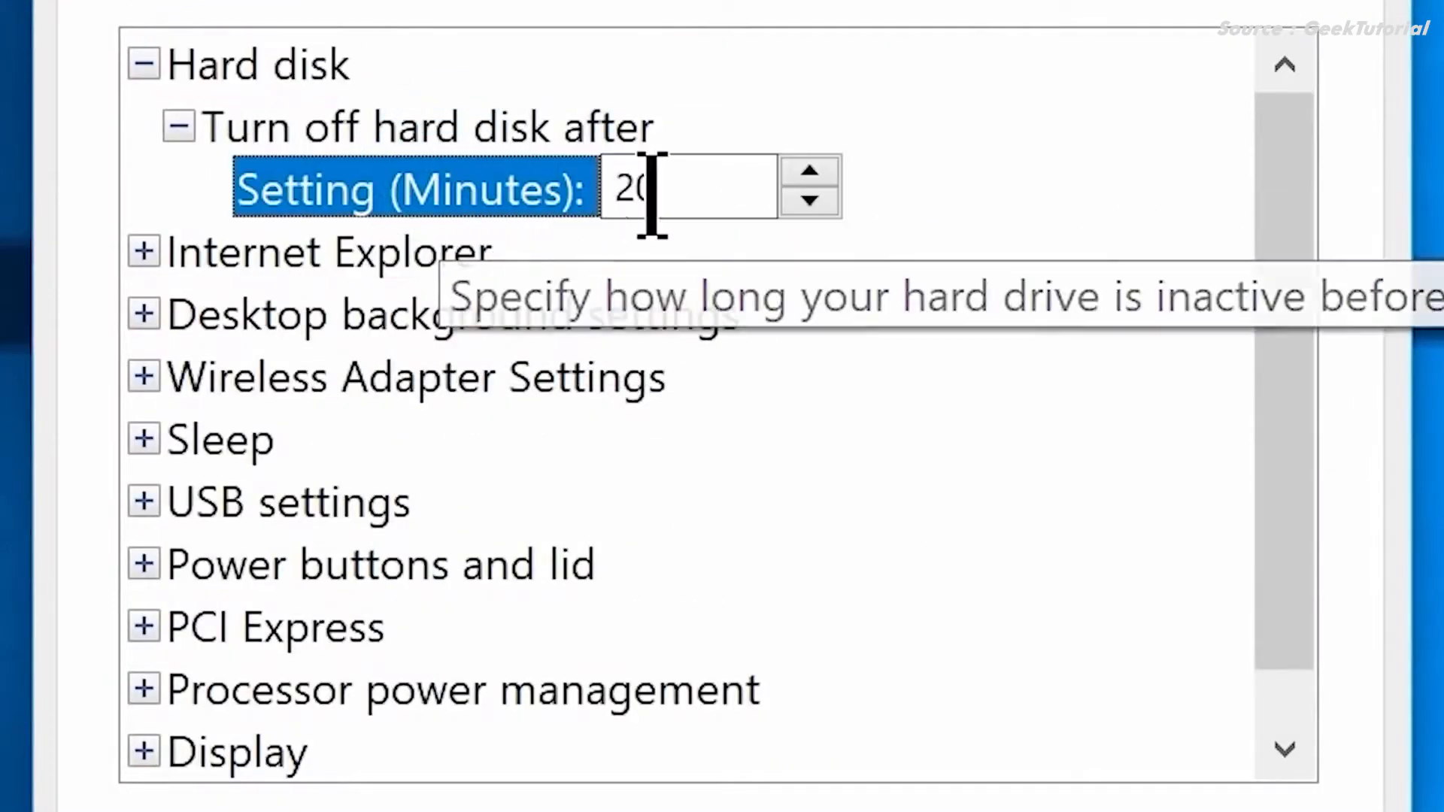
{"action": "left_click_drag", "start_coordinate": [651, 194], "coordinate": [588, 202]}
{"action": "type", "text": "0"}
Step: Set the minimum processor state under processor power management to 0%
{"action": "scroll", "coordinate": [1306, 435], "scroll_direction": "down", "scroll_amount": 1}
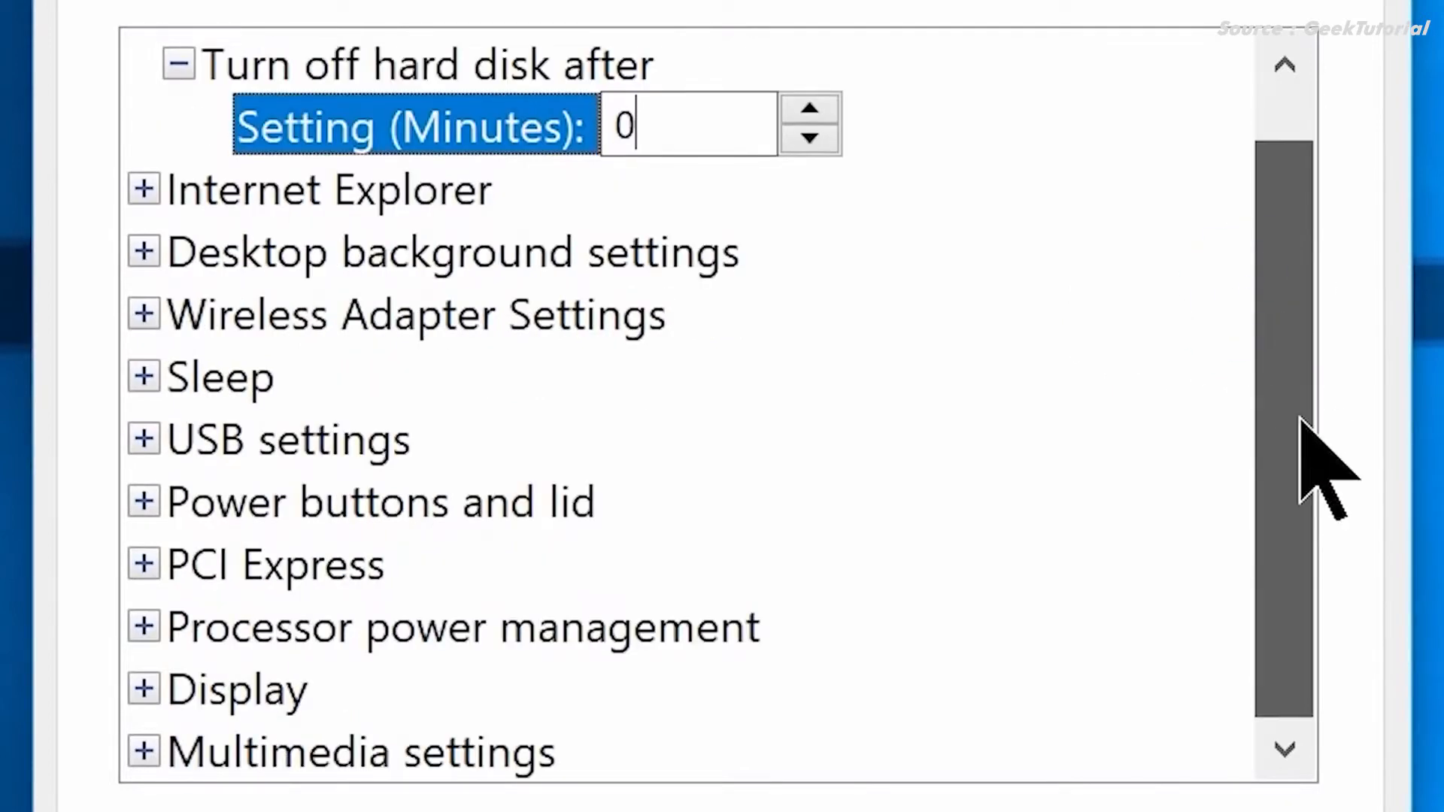
{"action": "left_click", "coordinate": [144, 627]}
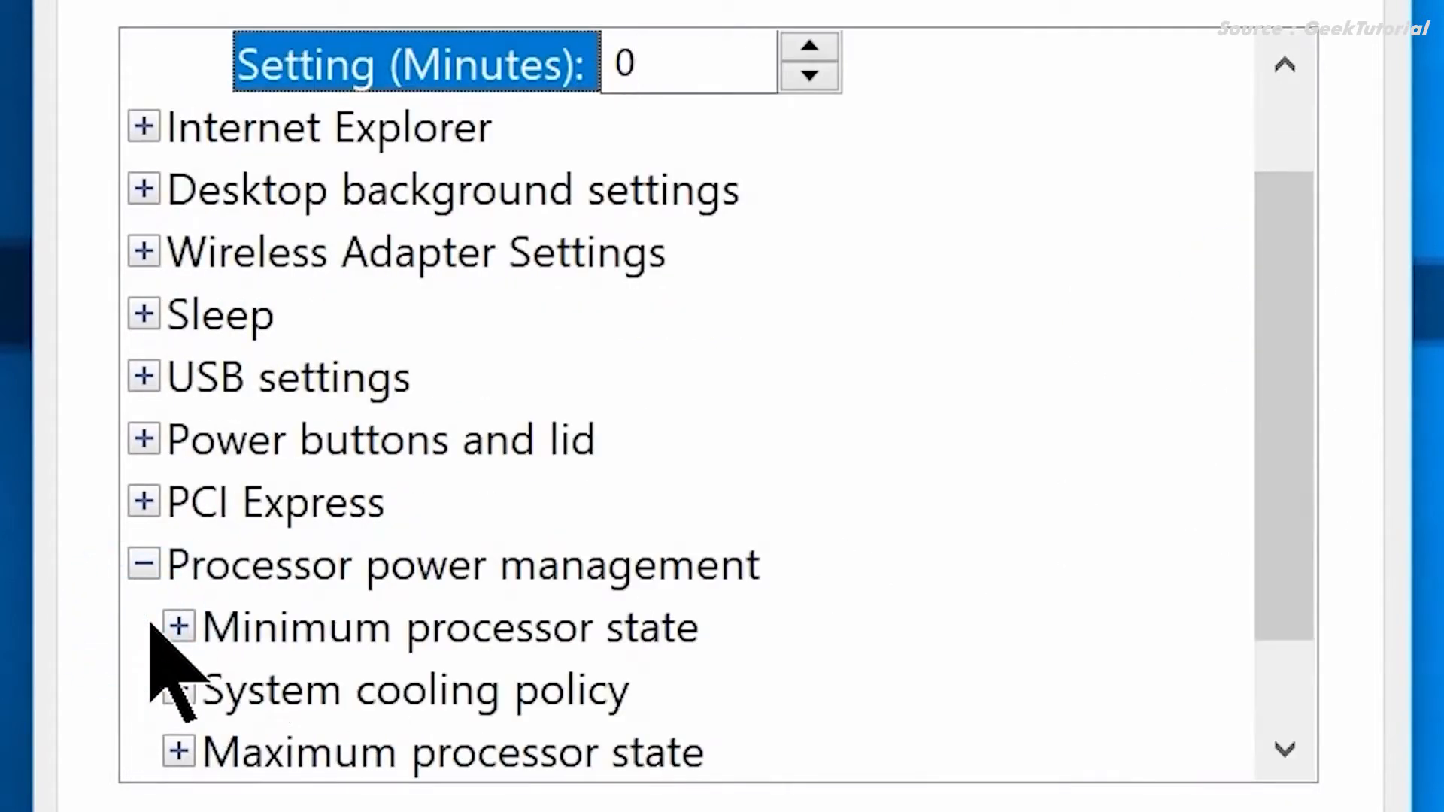
{"action": "double_click", "coordinate": [284, 625]}
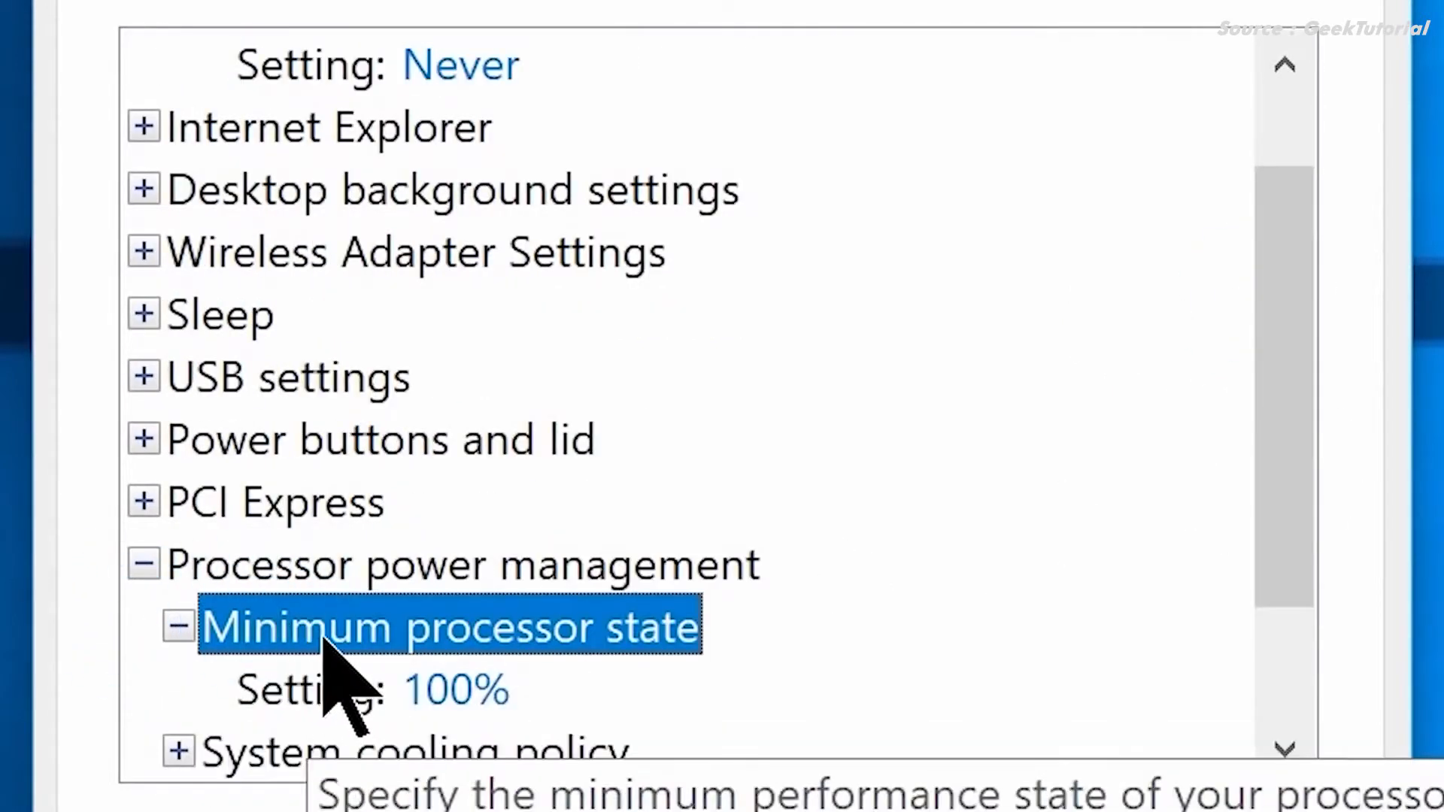
{"action": "left_click", "coordinate": [376, 685]}
{"action": "double_click", "coordinate": [512, 686]}
{"action": "type", "text": "0"}
Step: Leave the maximum processor state at 100%, apply the advanced power settings and close the plan window
{"action": "scroll", "coordinate": [1286, 632], "scroll_direction": "down", "scroll_amount": 1}
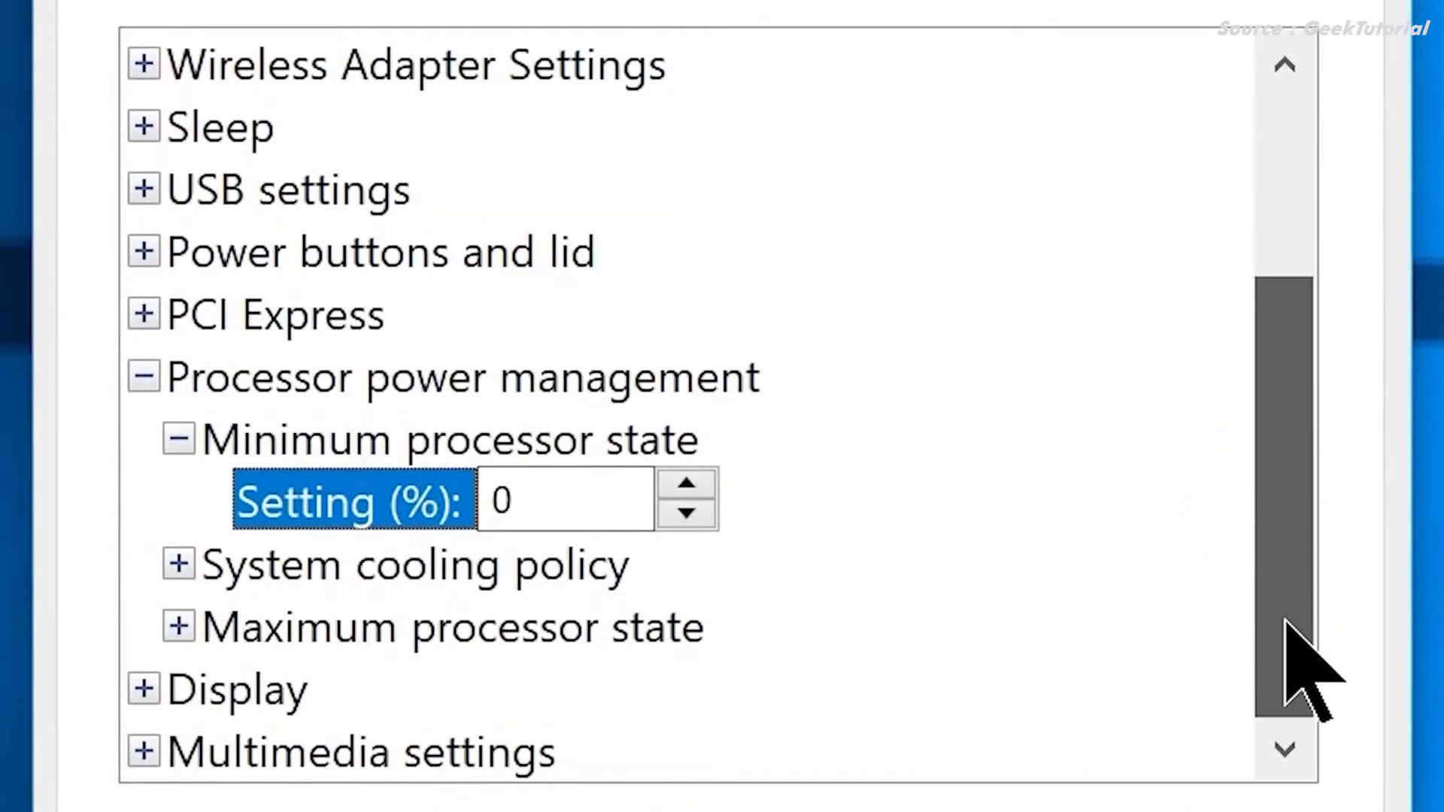
{"action": "double_click", "coordinate": [391, 629]}
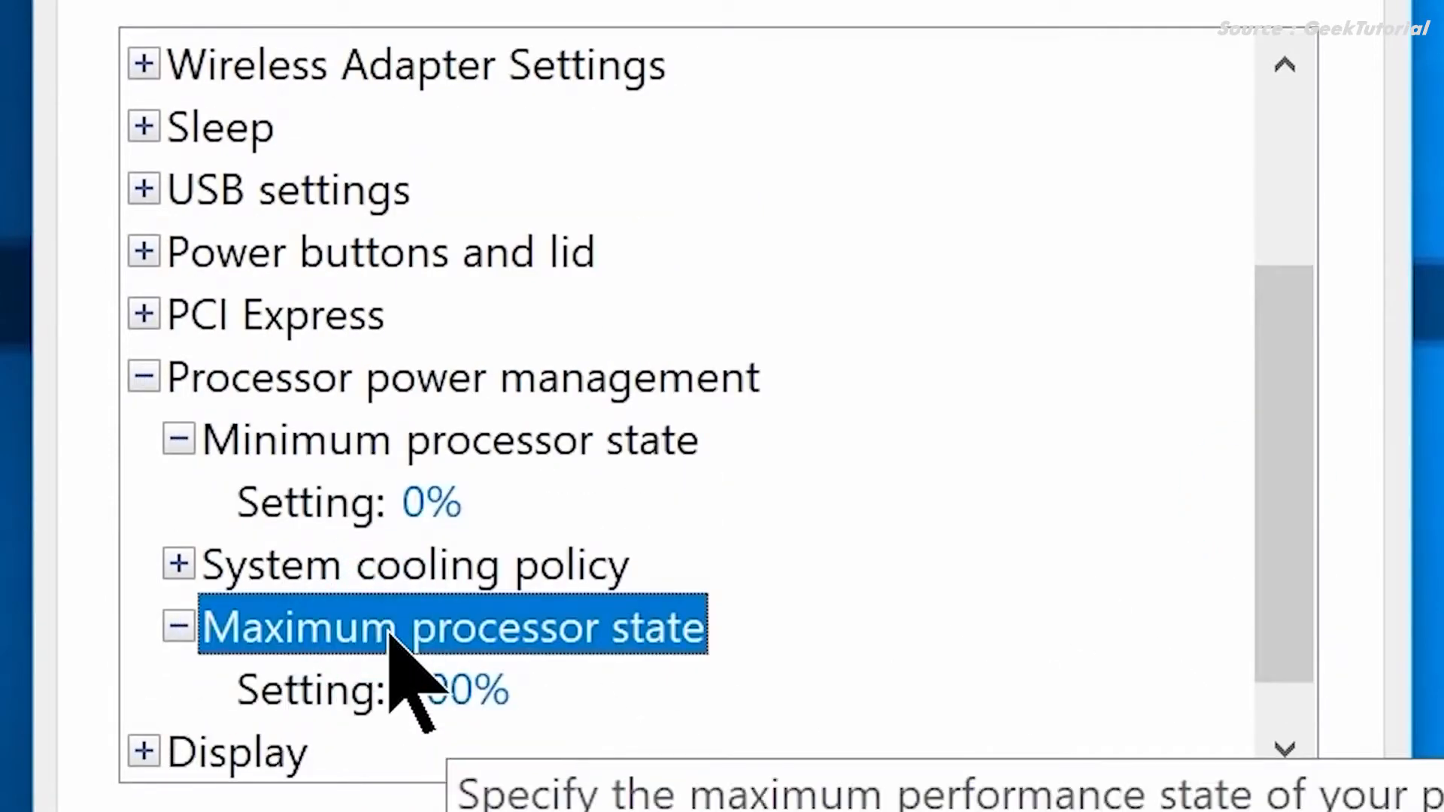
{"action": "left_click", "coordinate": [451, 687]}
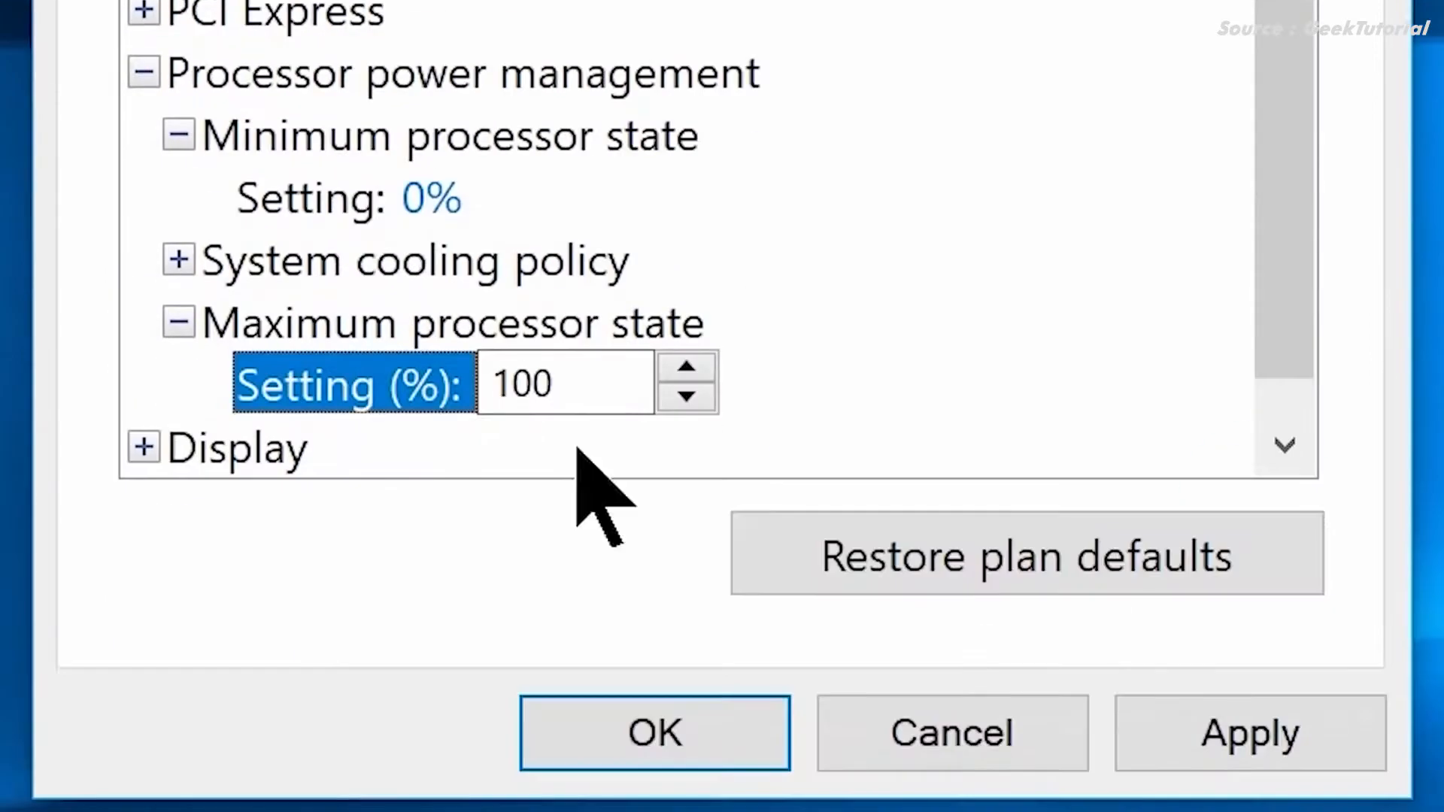
{"action": "left_click", "coordinate": [1225, 733]}
{"action": "left_click", "coordinate": [661, 756]}
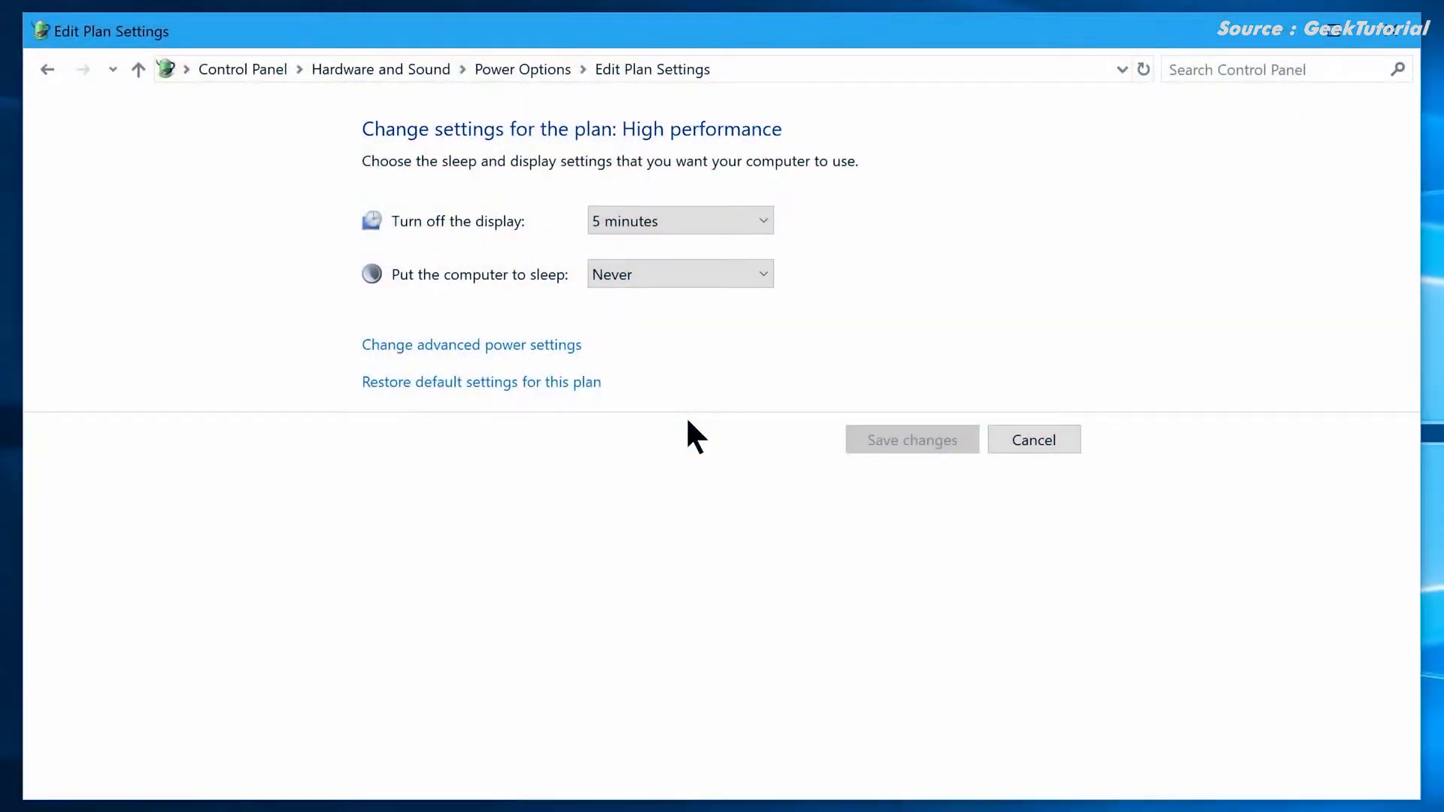
{"action": "left_click", "coordinate": [1393, 30]}
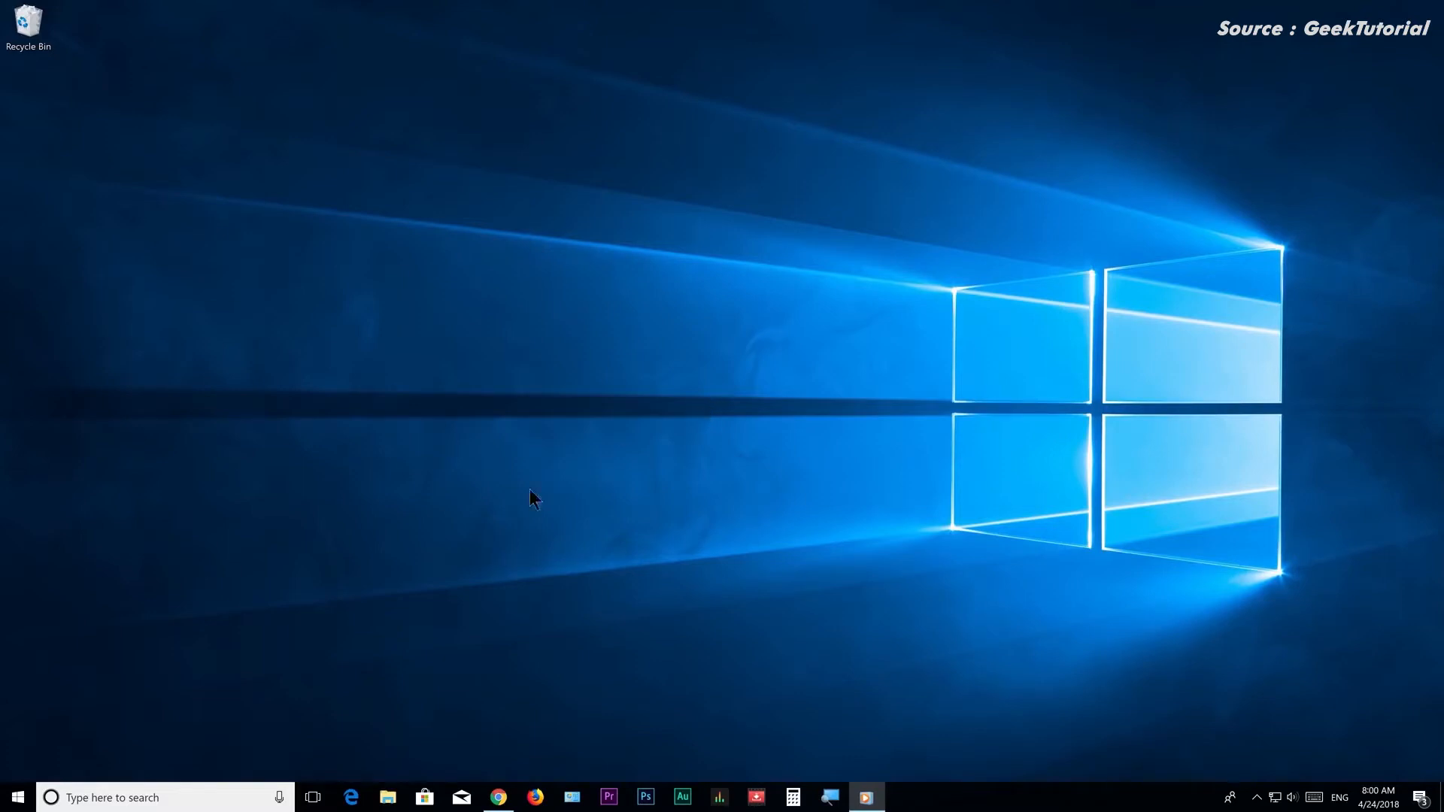
Step: In the general privacy settings, turn off the advertising ID, website language list access, app launch tracking and suggested Settings content
{"action": "left_click", "coordinate": [16, 799]}
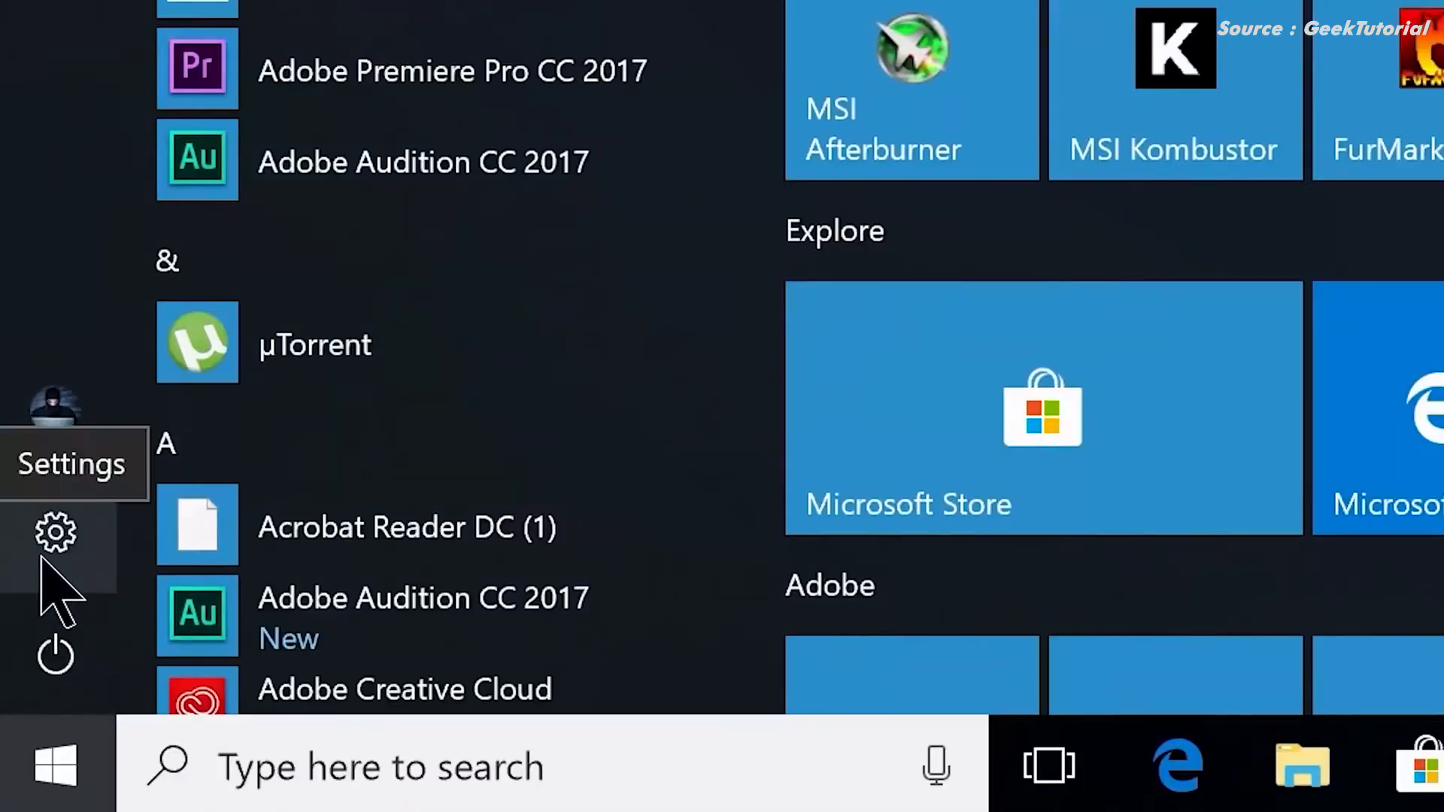
{"action": "left_click", "coordinate": [14, 736]}
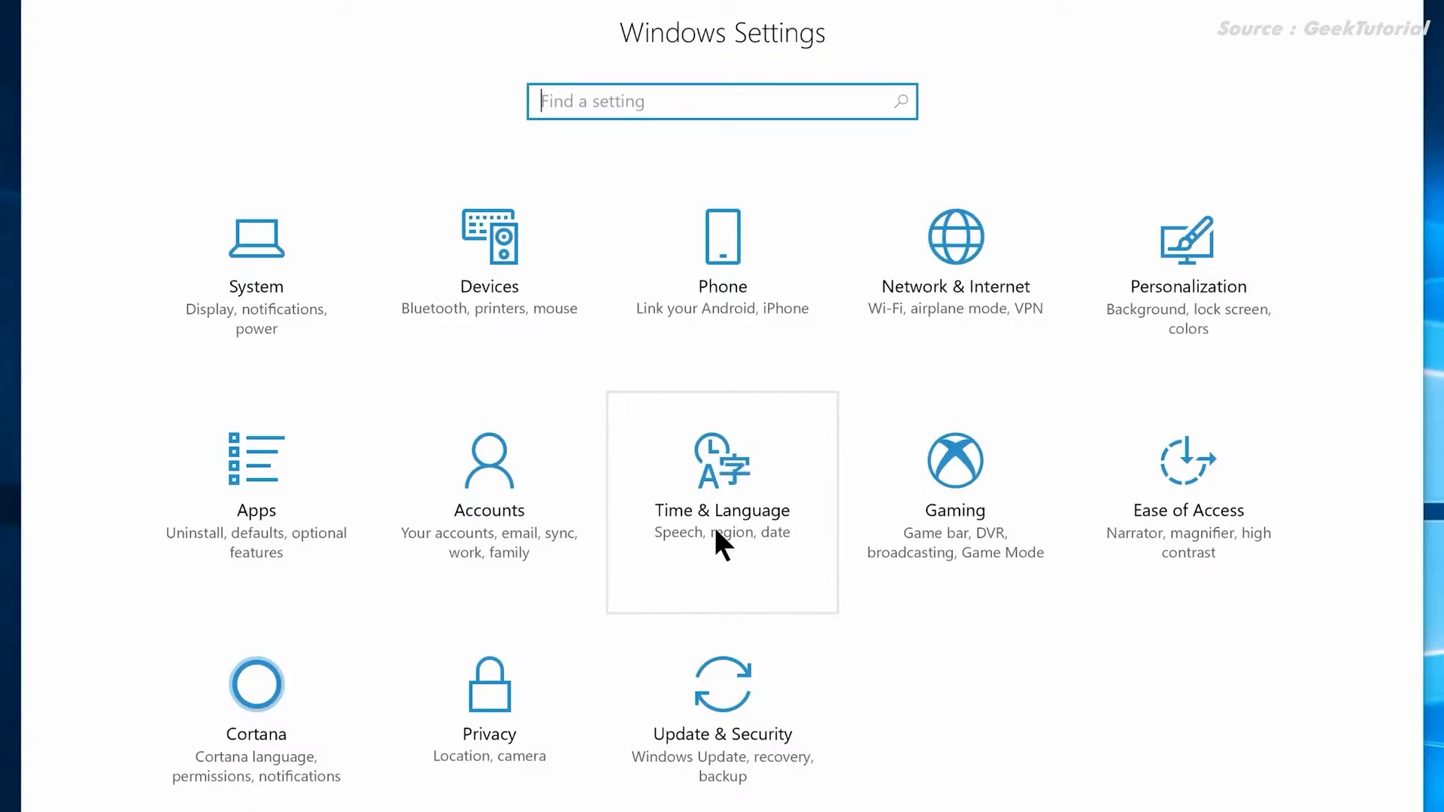
{"action": "left_click", "coordinate": [486, 764]}
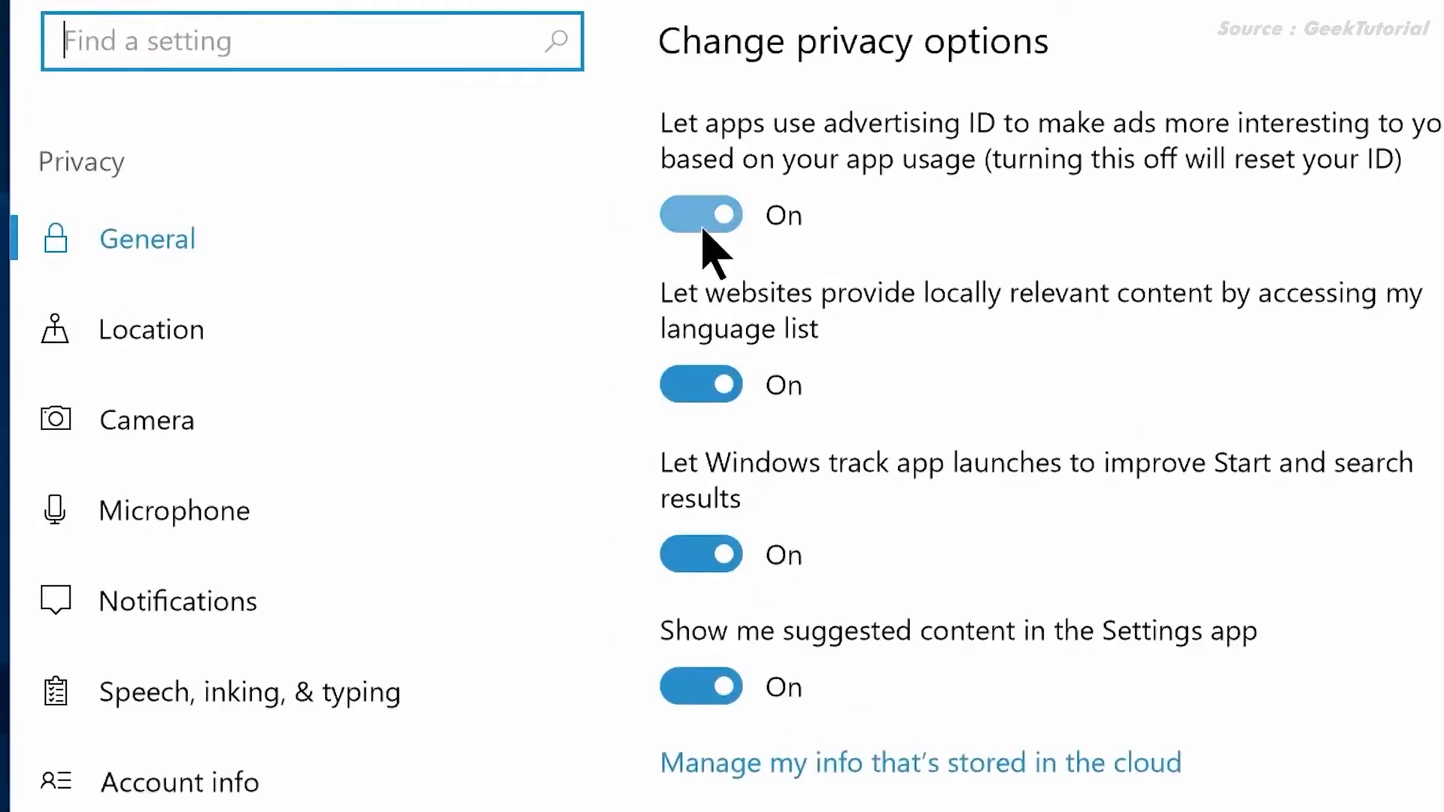
{"action": "left_click", "coordinate": [449, 213]}
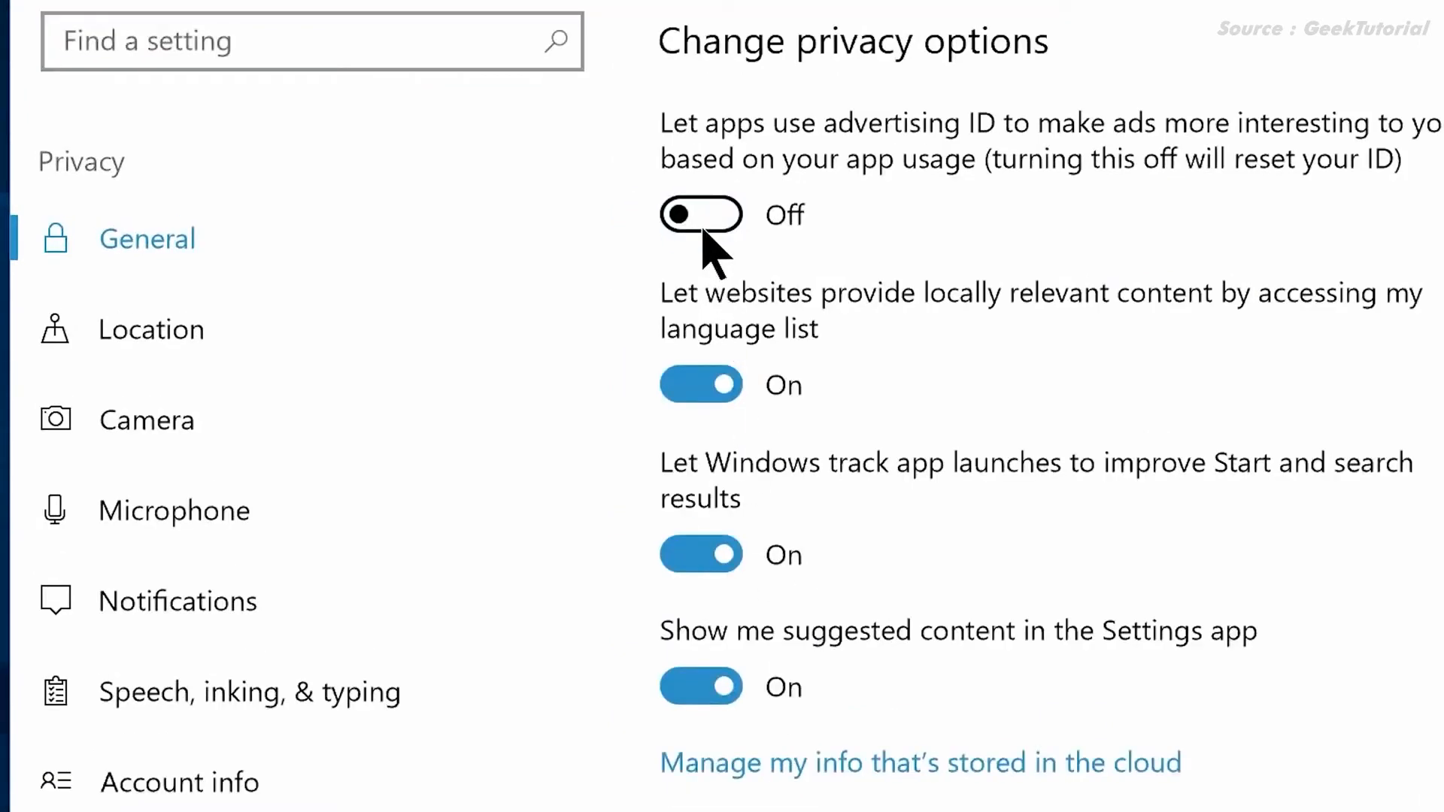
{"action": "left_click", "coordinate": [688, 387]}
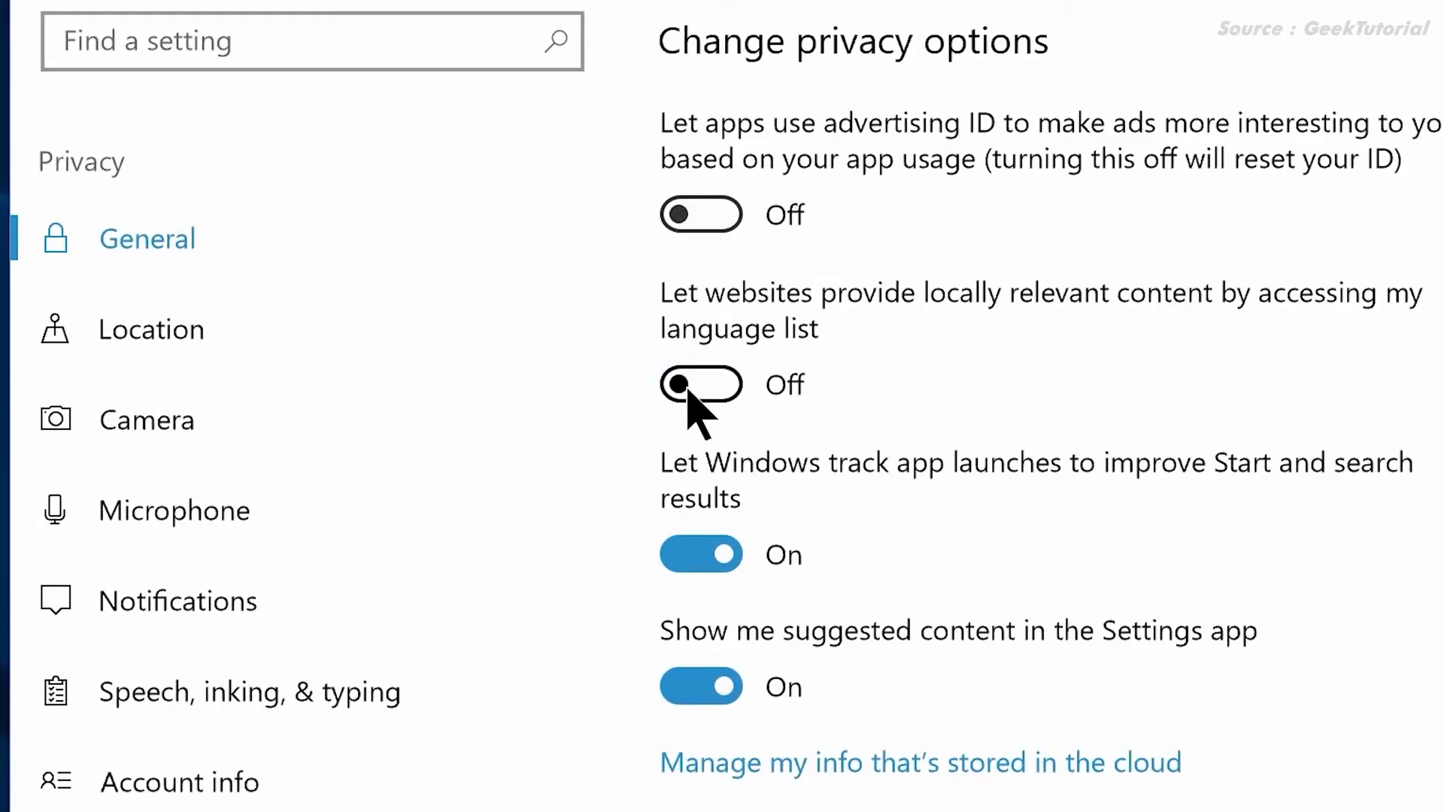
{"action": "left_click", "coordinate": [690, 563]}
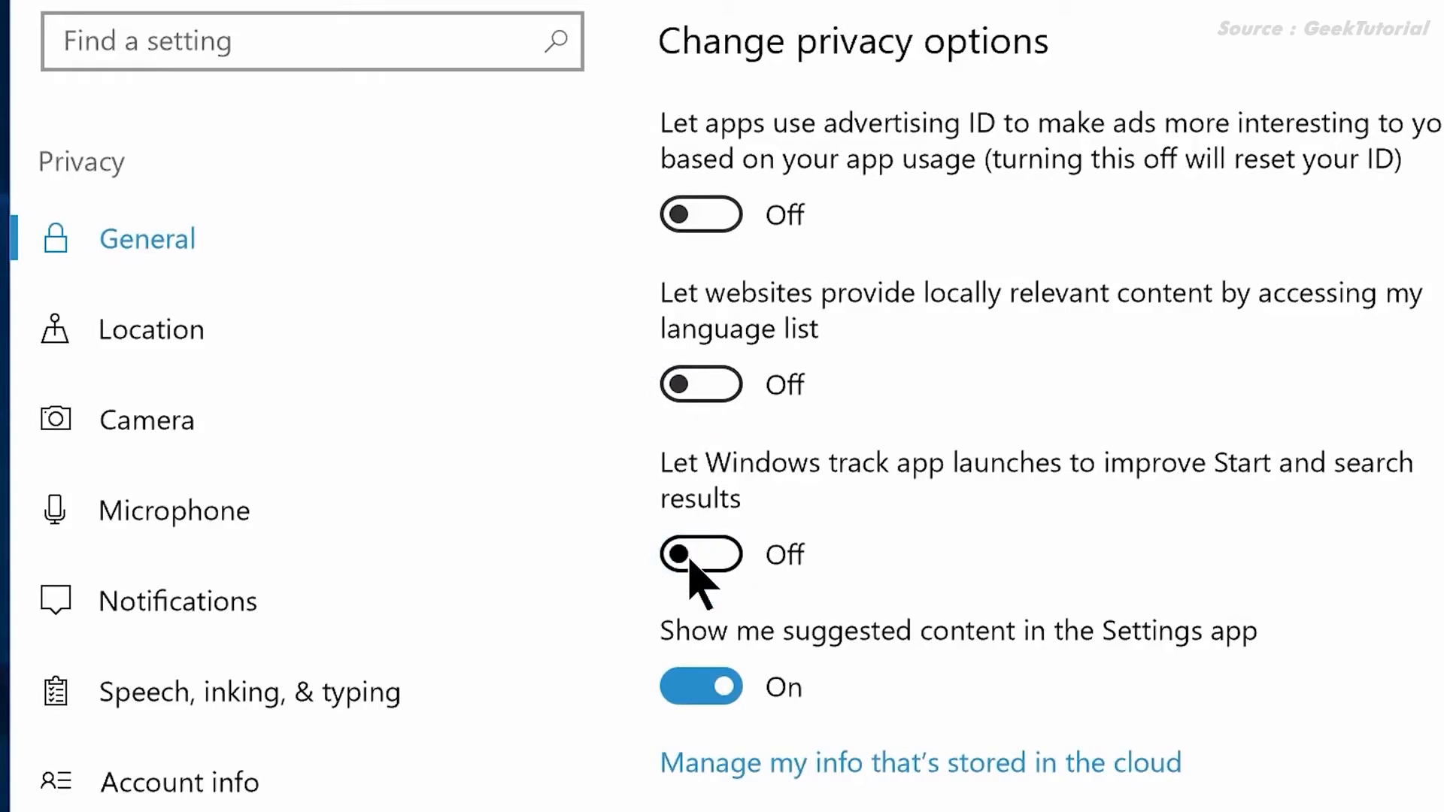
{"action": "left_click", "coordinate": [690, 691]}
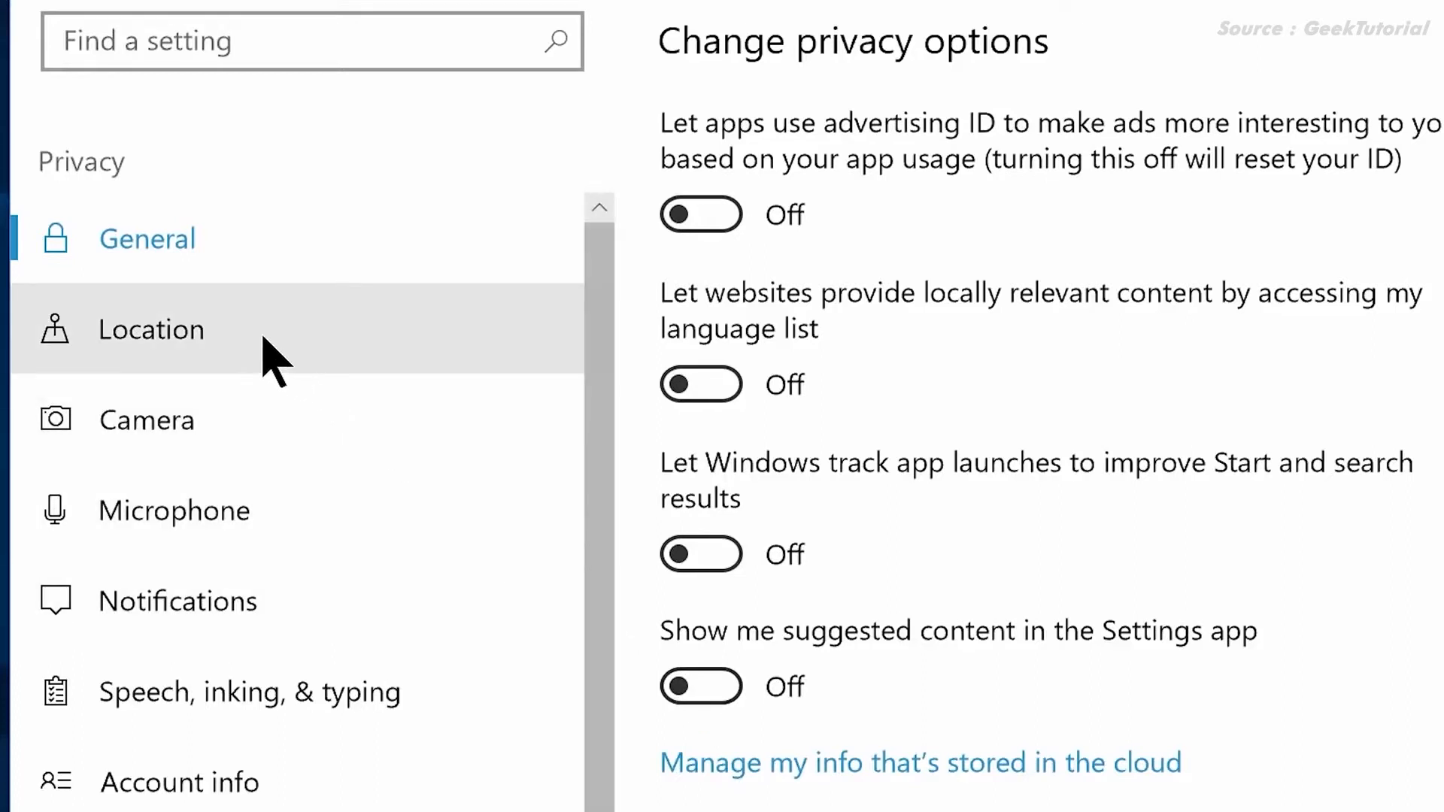
Step: Turn off the location service and location for this device in the privacy settings
{"action": "left_click", "coordinate": [271, 348]}
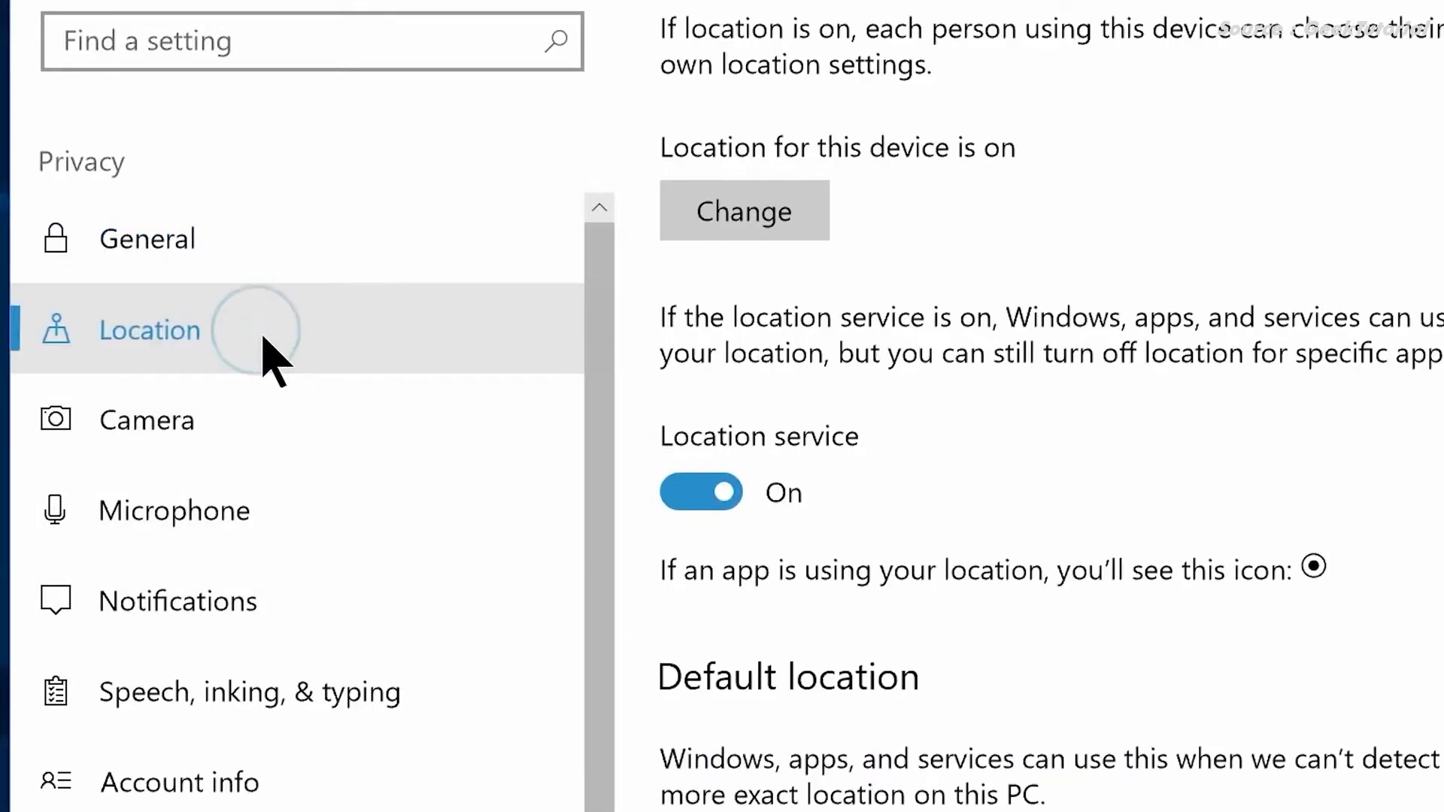
{"action": "left_click", "coordinate": [692, 502]}
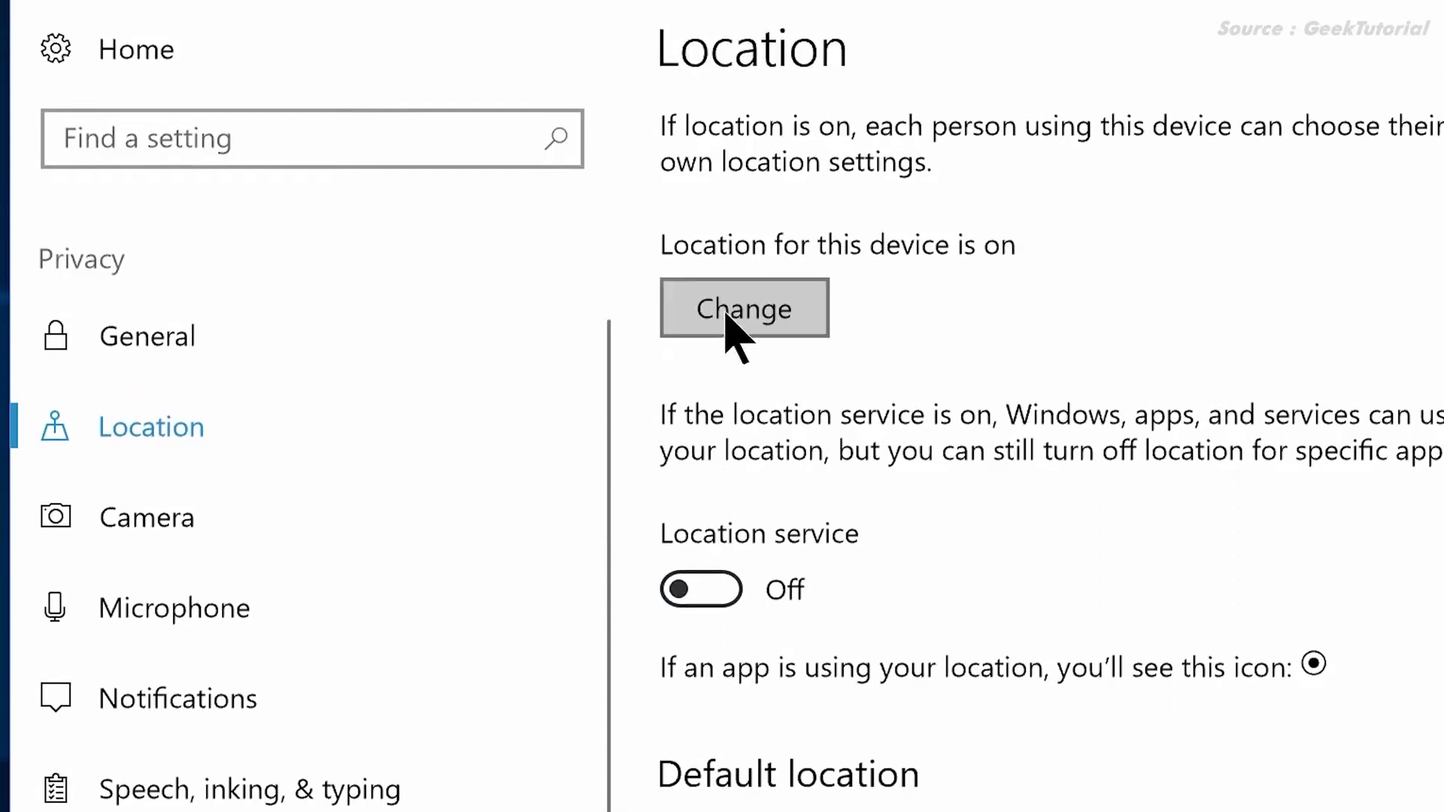
{"action": "left_click", "coordinate": [741, 215]}
{"action": "left_click", "coordinate": [572, 154]}
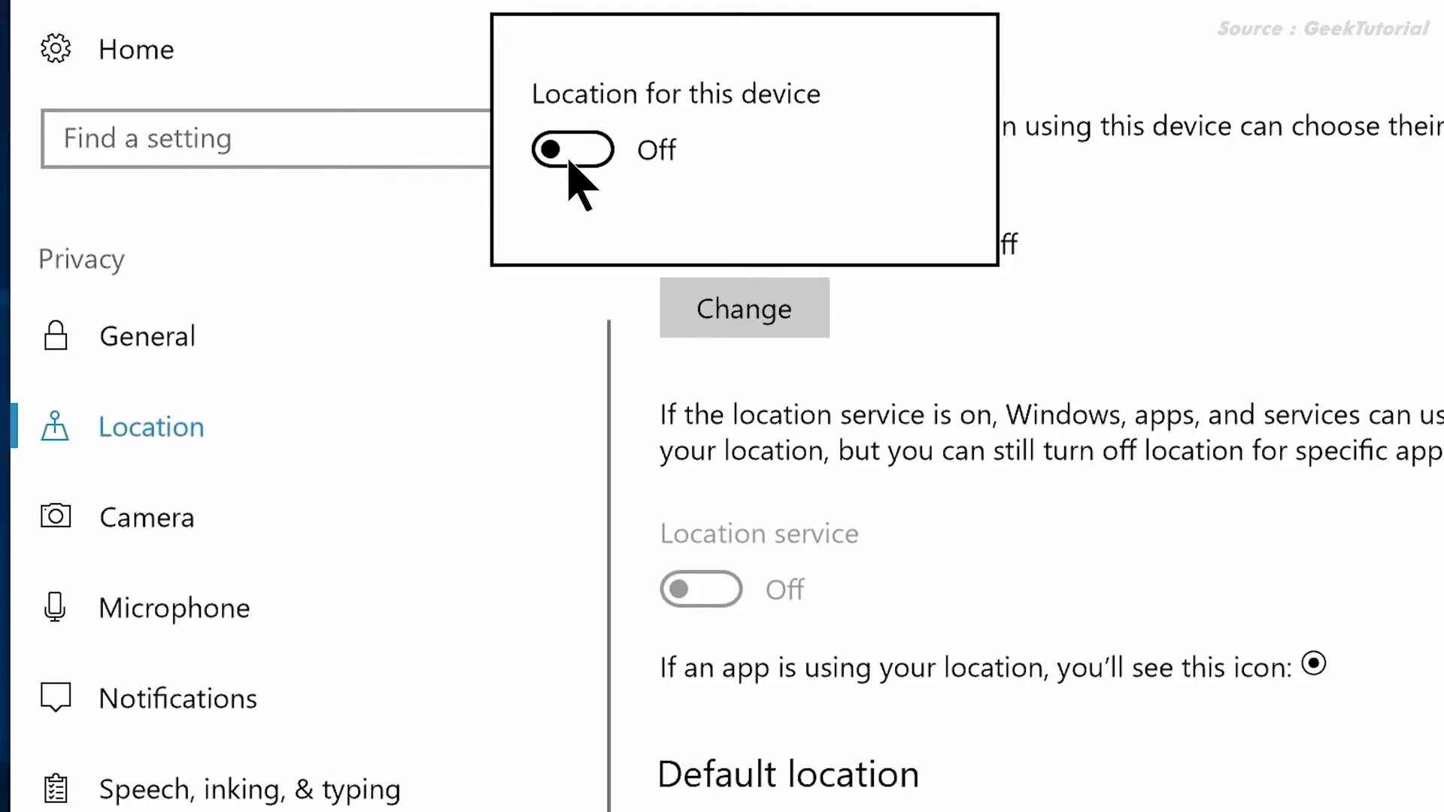
Step: Turn off camera access for Cortana, Feedback Hub, Microsoft Edge, Microsoft Store, Mixed Reality Viewer, OneNote and Photos
{"action": "left_click", "coordinate": [161, 515]}
{"action": "left_click", "coordinate": [1403, 708]}
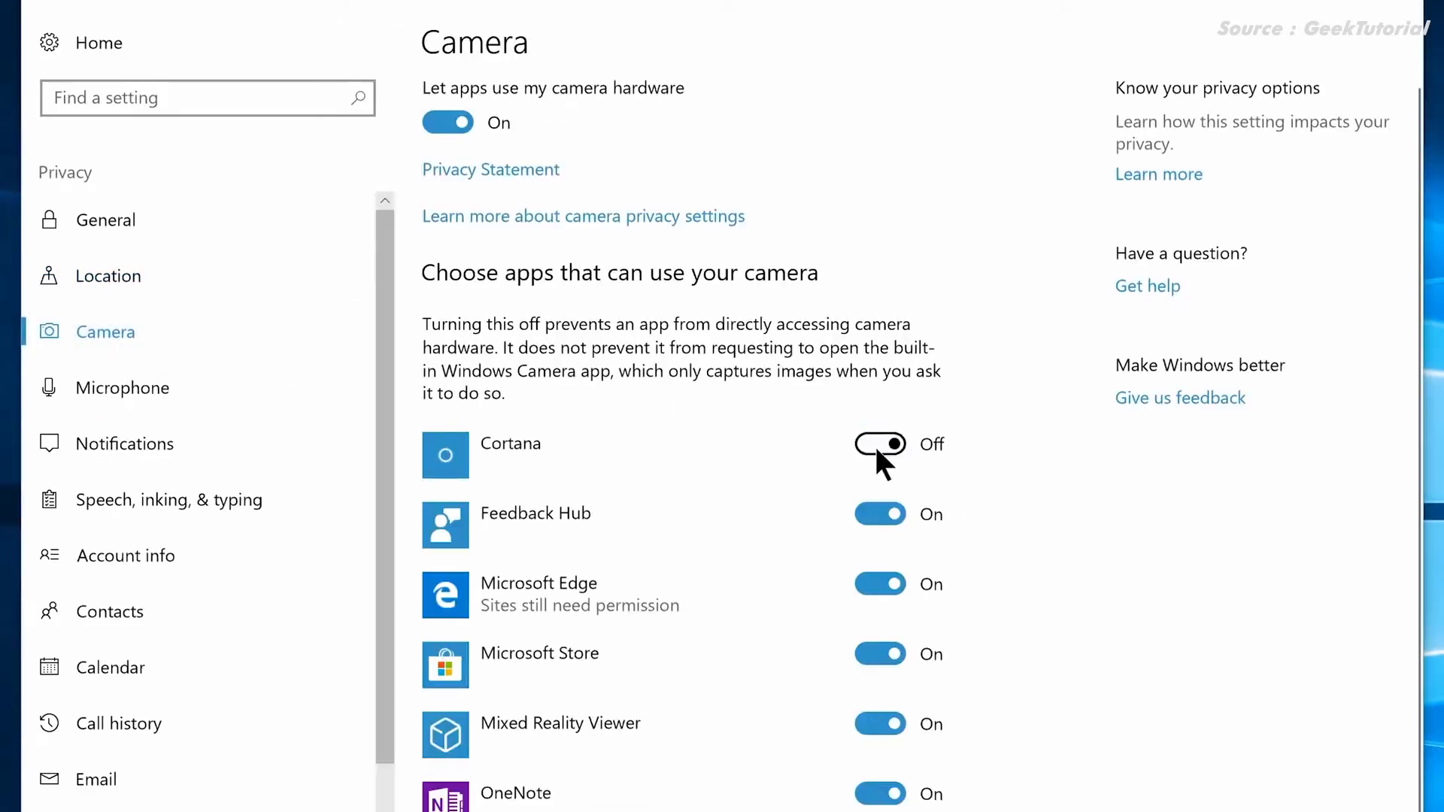
{"action": "left_click", "coordinate": [880, 514]}
{"action": "left_click", "coordinate": [878, 584]}
{"action": "left_click", "coordinate": [878, 654]}
{"action": "left_click", "coordinate": [876, 723]}
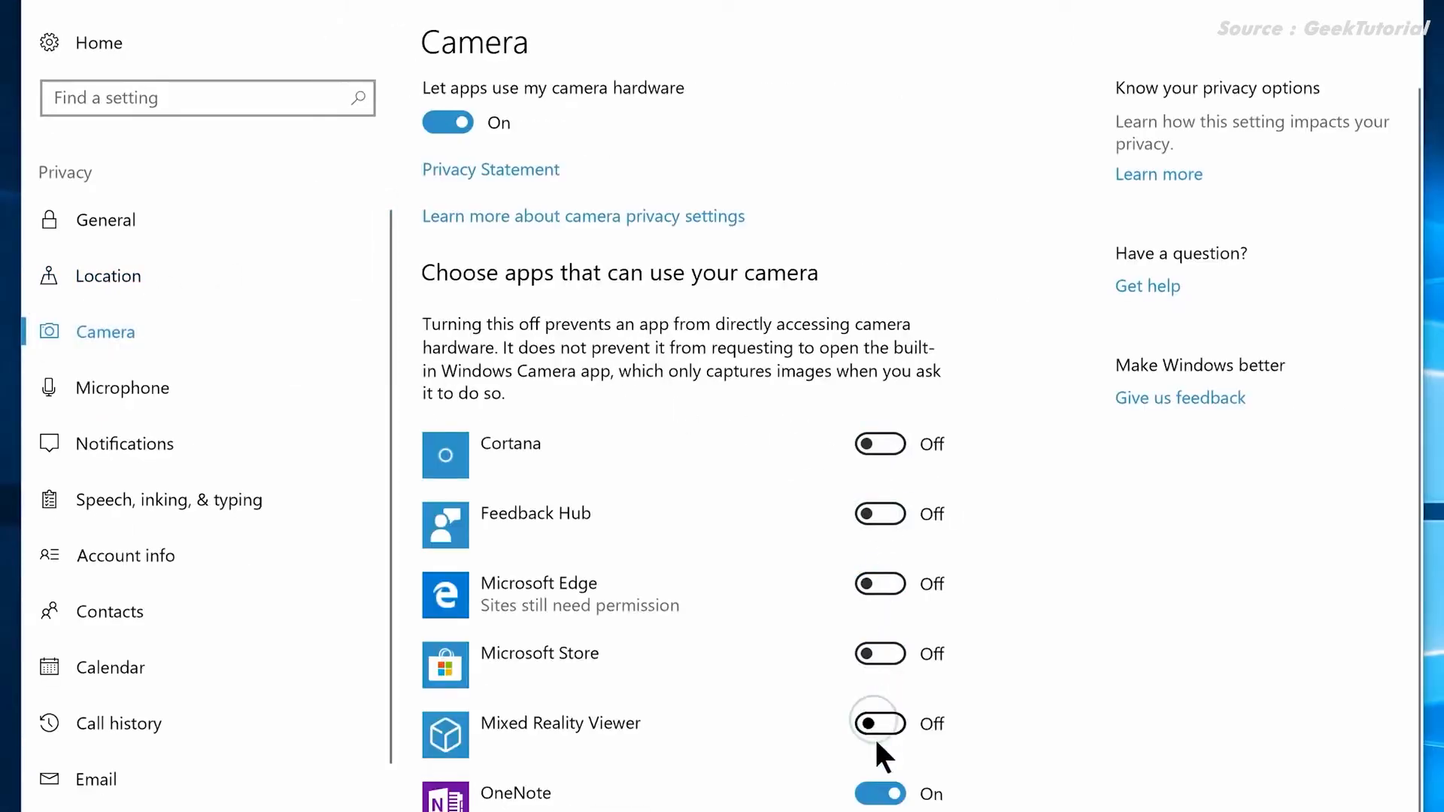
{"action": "left_click", "coordinate": [880, 794]}
{"action": "scroll", "coordinate": [879, 739], "scroll_direction": "down", "scroll_amount": 2}
{"action": "left_click", "coordinate": [880, 705]}
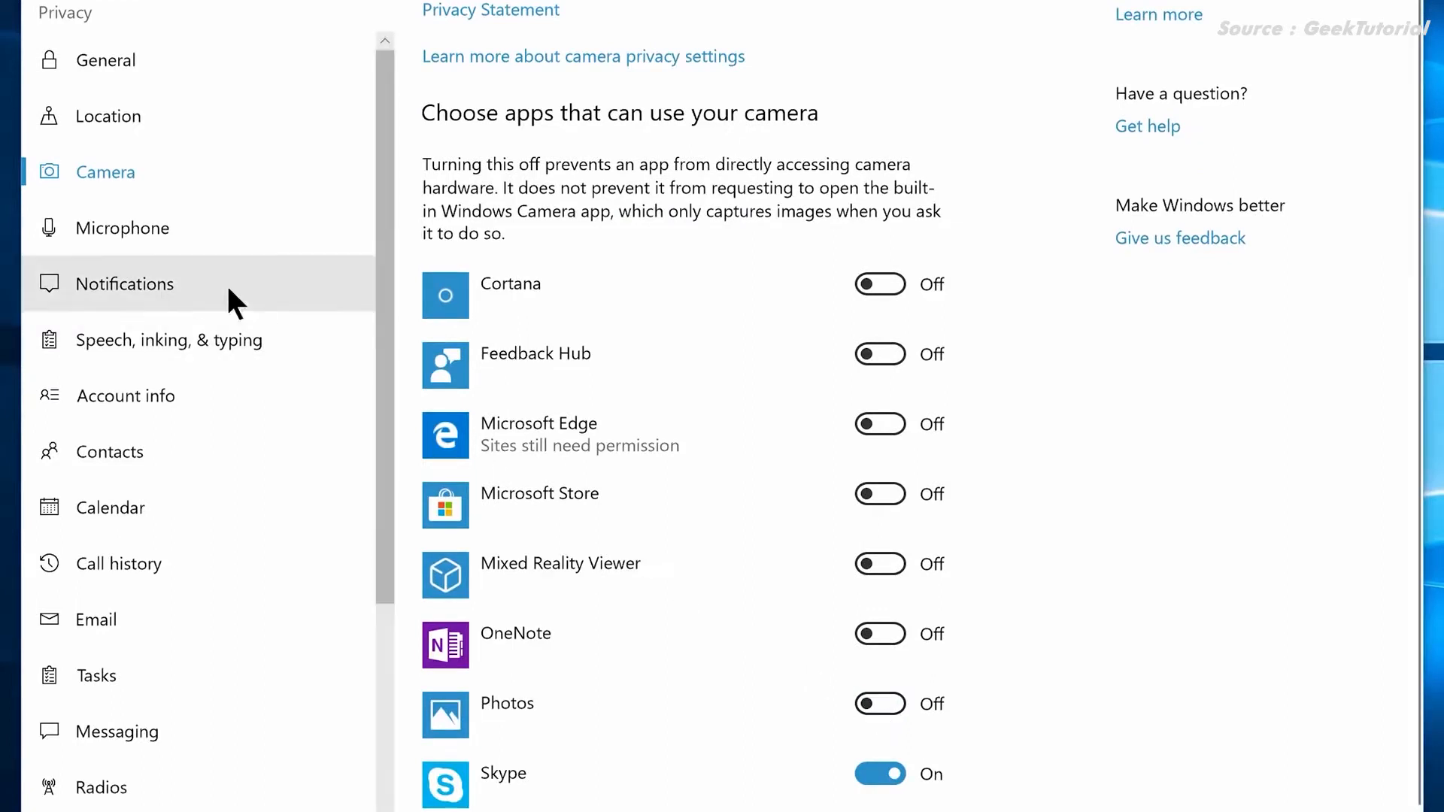
Step: Turn off microphone access for Feedback Hub, Messaging, Microsoft account, Microsoft Edge, Microsoft Store, Mixed Reality Viewer, OneNote and Photos
{"action": "left_click", "coordinate": [132, 226]}
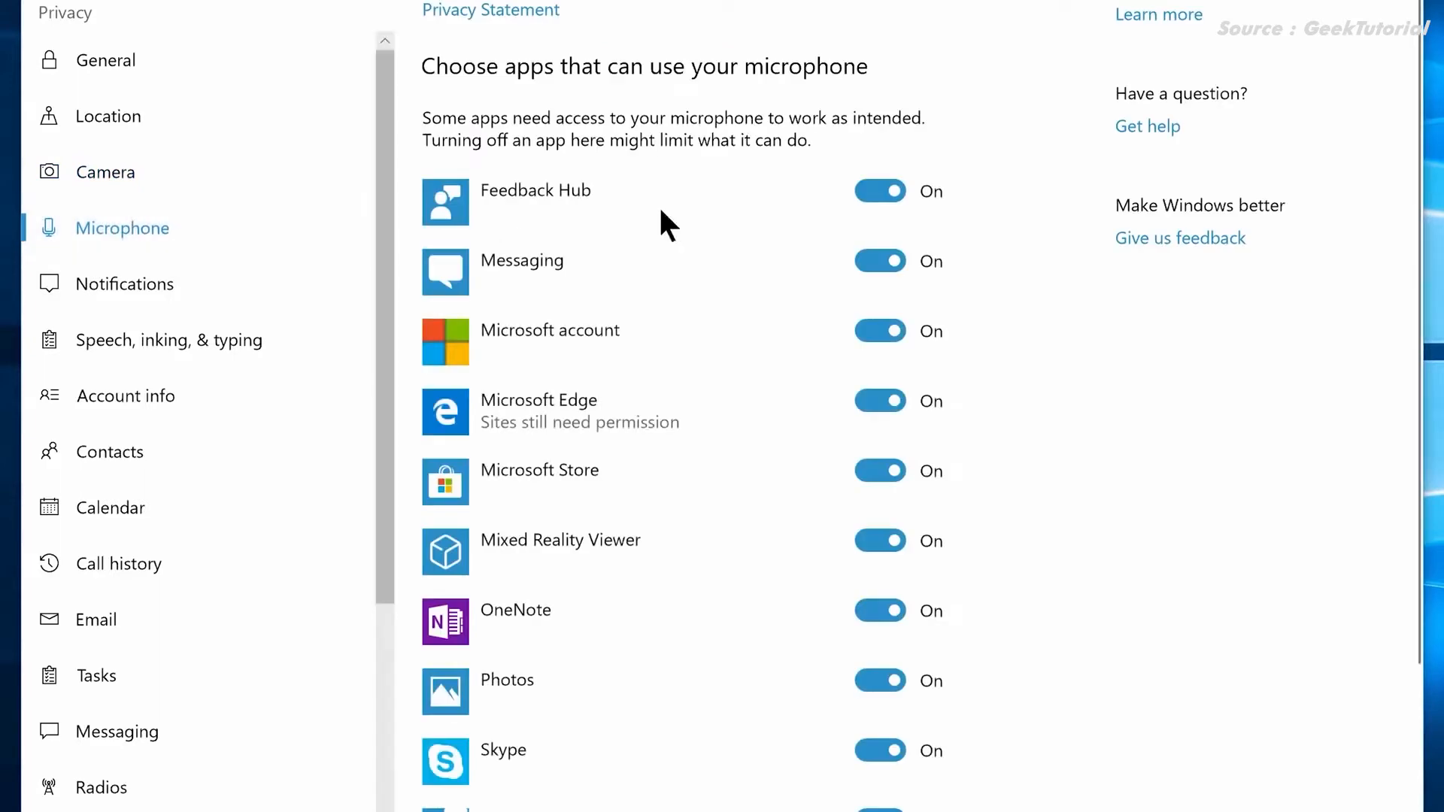
{"action": "left_click", "coordinate": [877, 191]}
{"action": "left_click", "coordinate": [878, 261]}
{"action": "left_click", "coordinate": [879, 331]}
{"action": "left_click", "coordinate": [878, 401]}
{"action": "left_click", "coordinate": [878, 471]}
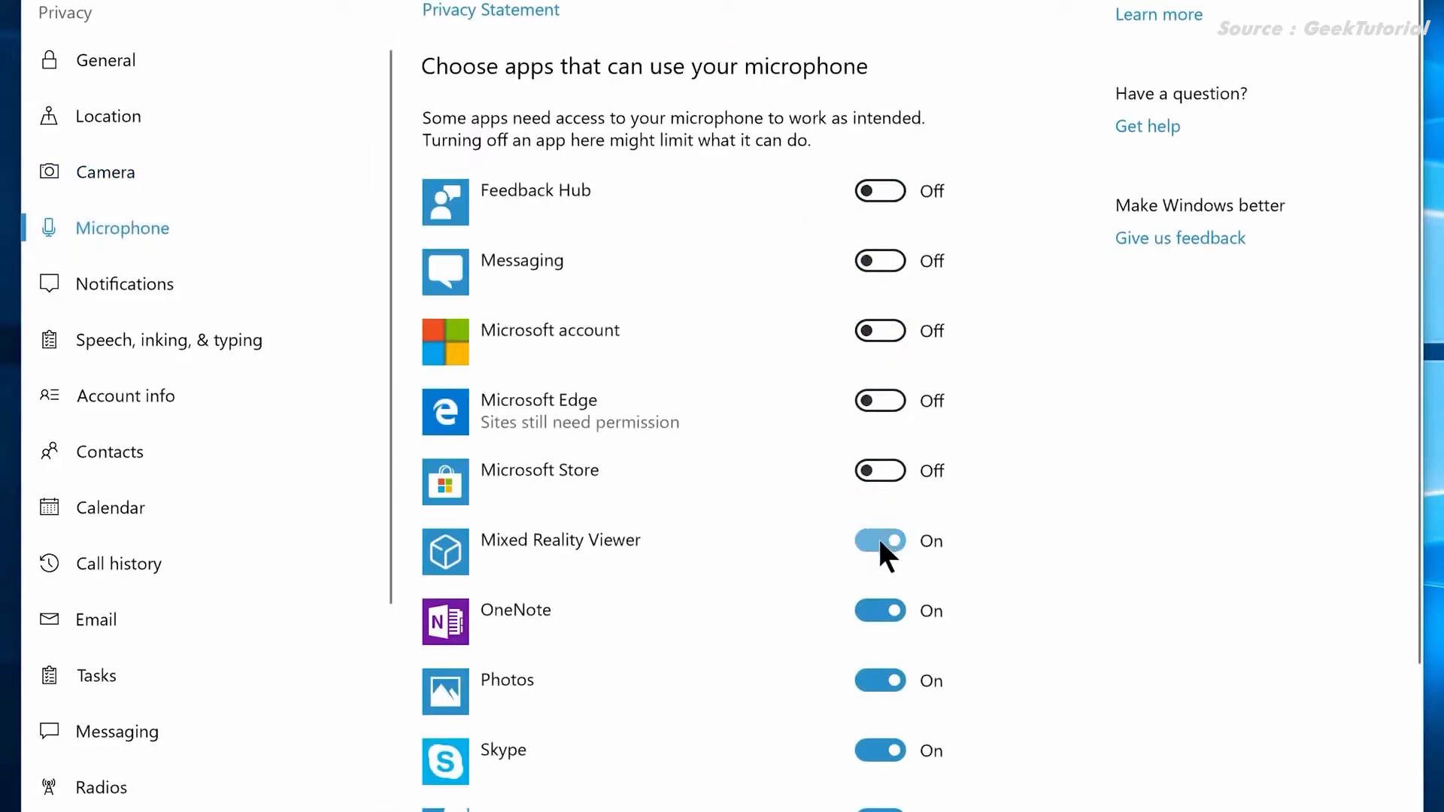
{"action": "left_click", "coordinate": [878, 541]}
{"action": "left_click", "coordinate": [879, 611]}
{"action": "left_click", "coordinate": [877, 679]}
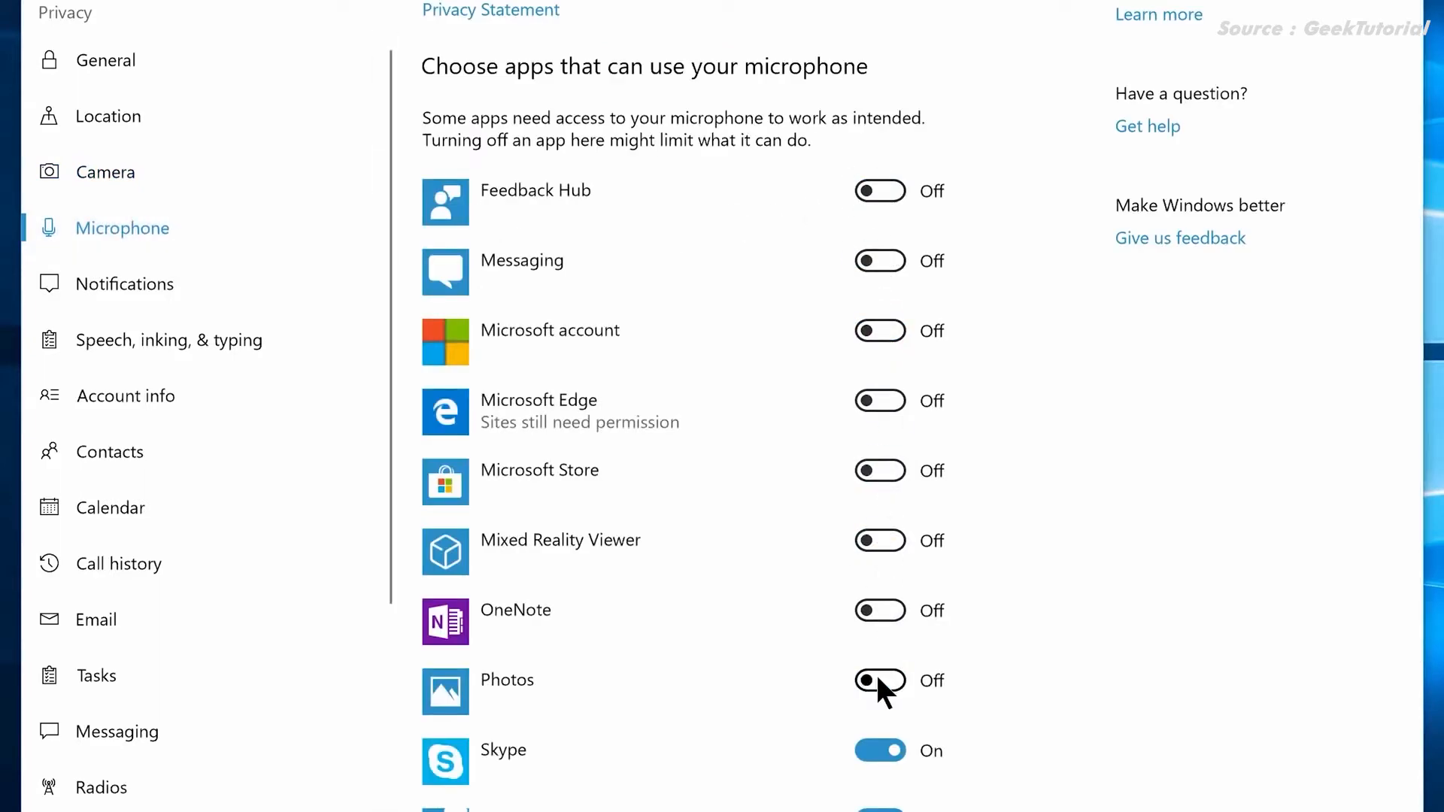
Step: Turn off contacts access for Maps, Photos, Skype, Voice Recorder and Xbox in the privacy settings
{"action": "left_click", "coordinate": [162, 452]}
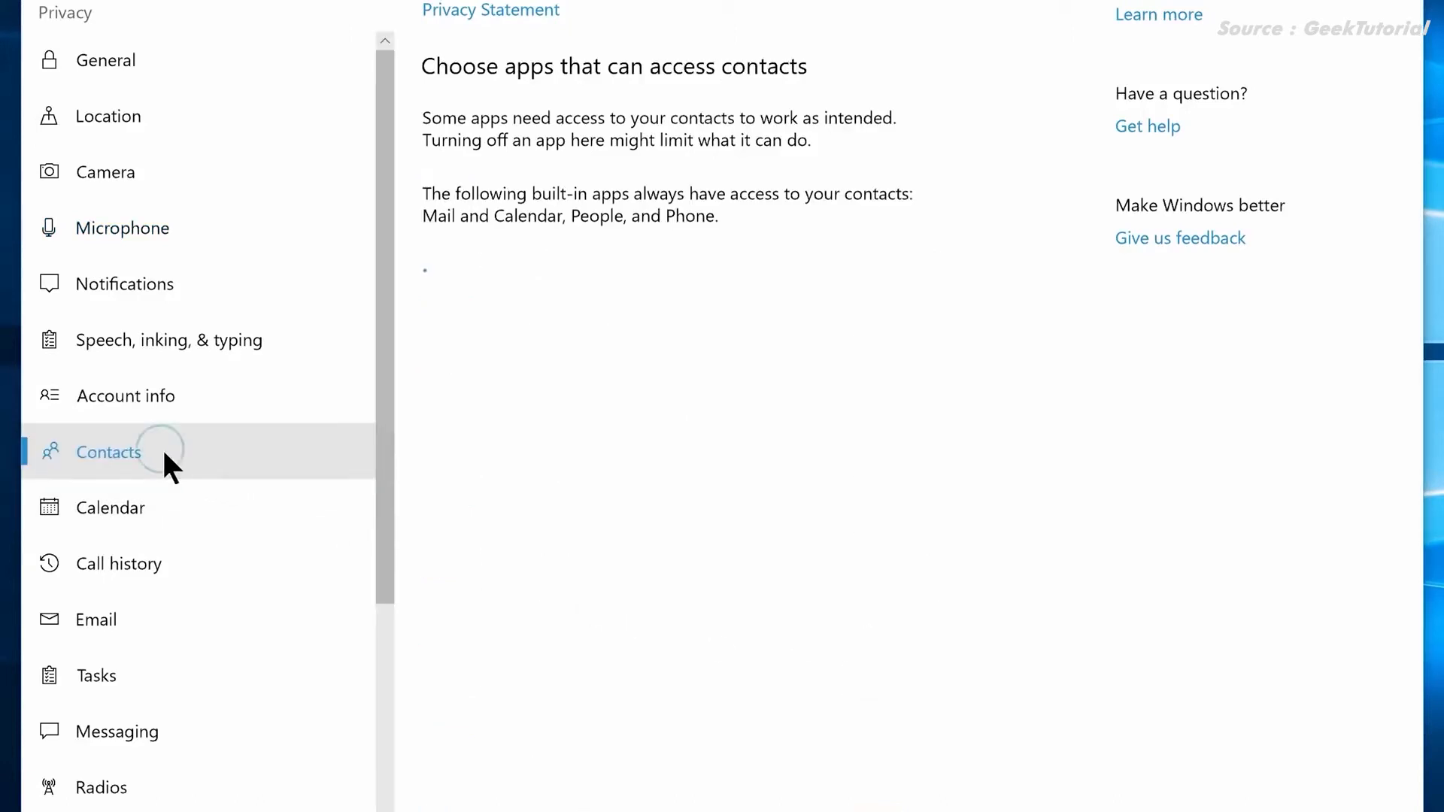
{"action": "left_click", "coordinate": [875, 339]}
{"action": "left_click", "coordinate": [875, 407]}
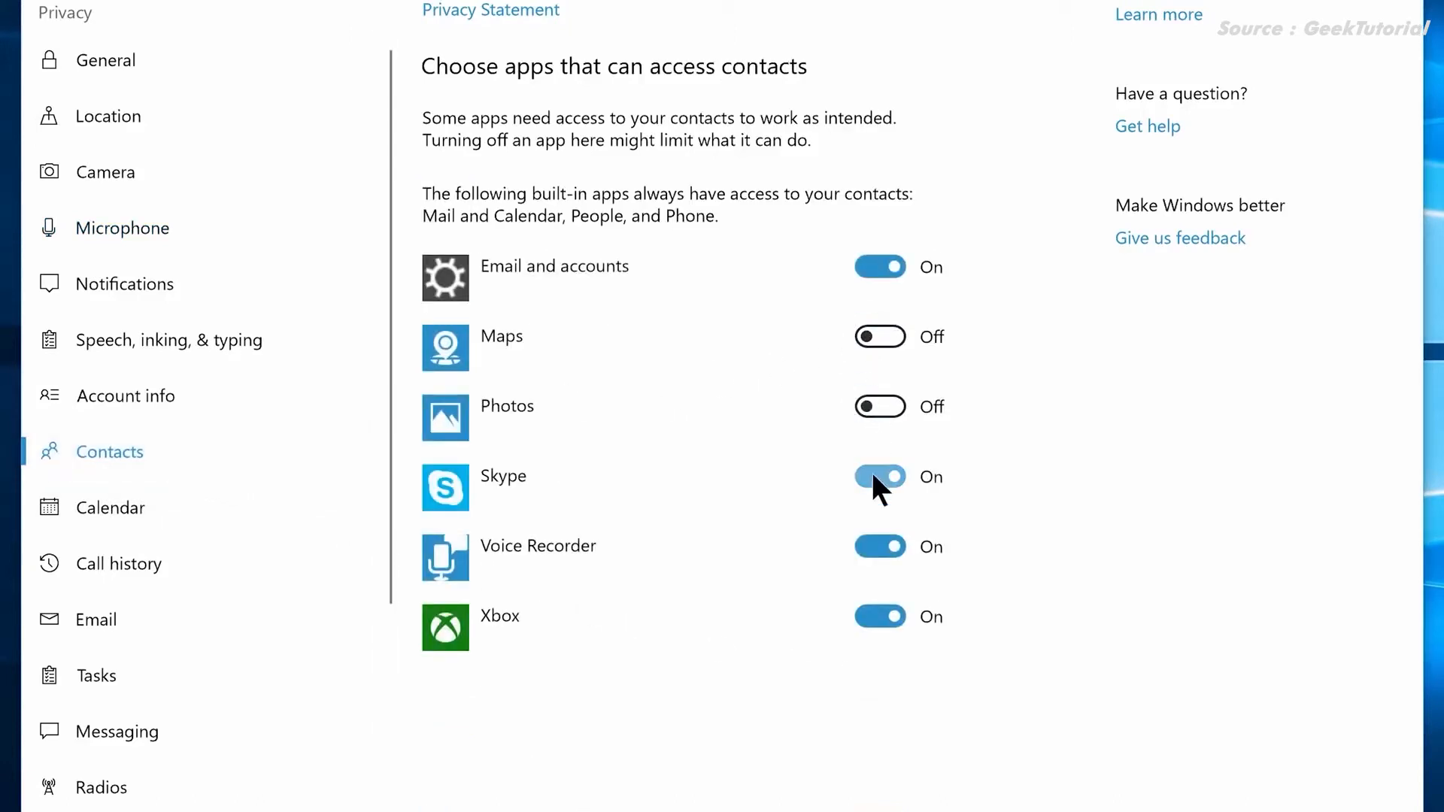
{"action": "left_click", "coordinate": [877, 477]}
{"action": "left_click", "coordinate": [875, 547]}
{"action": "left_click", "coordinate": [875, 617]}
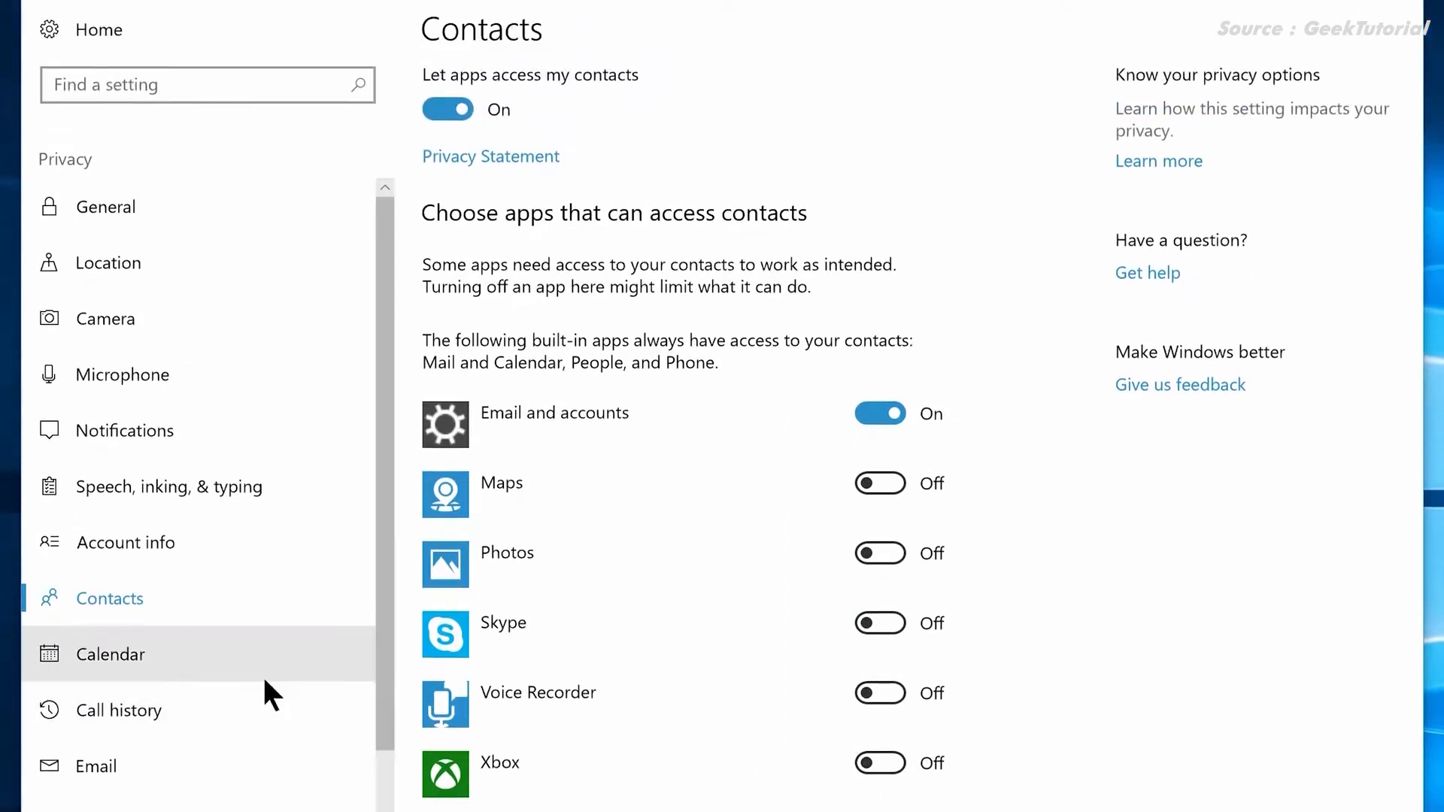
Step: Turn off app access to the calendar and to the call history in the privacy settings
{"action": "left_click", "coordinate": [155, 505]}
{"action": "left_click", "coordinate": [447, 111]}
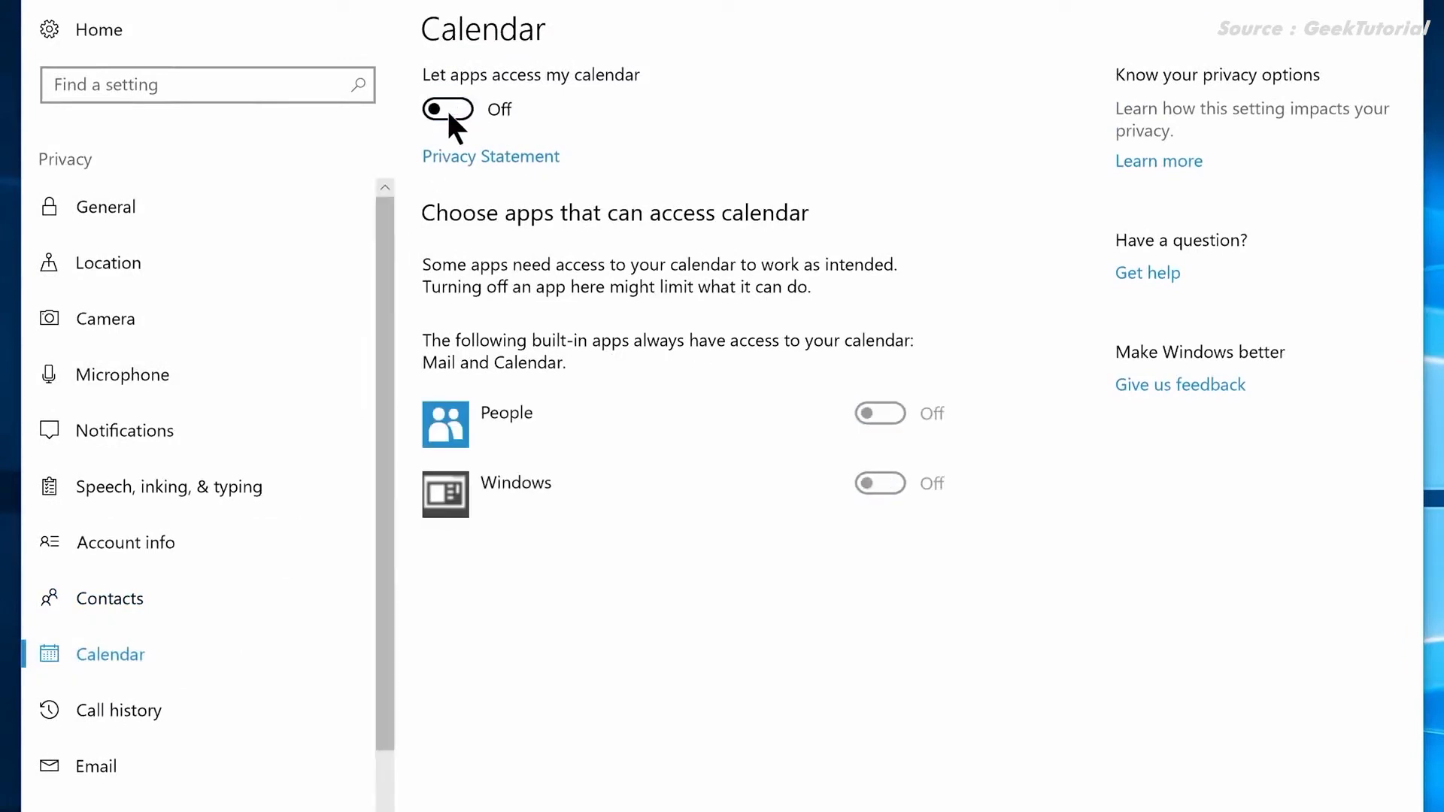
{"action": "left_click", "coordinate": [109, 711]}
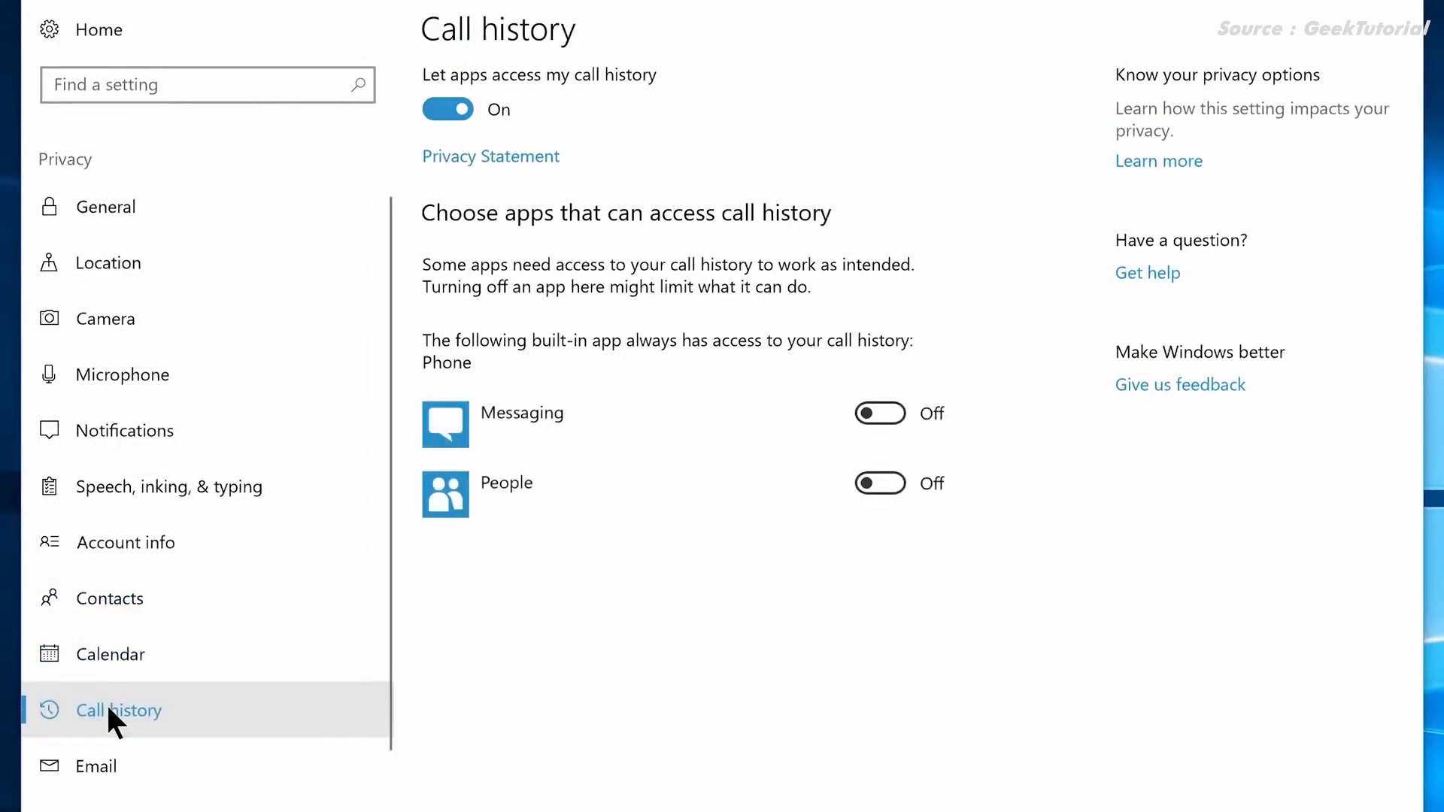
{"action": "left_click", "coordinate": [444, 111]}
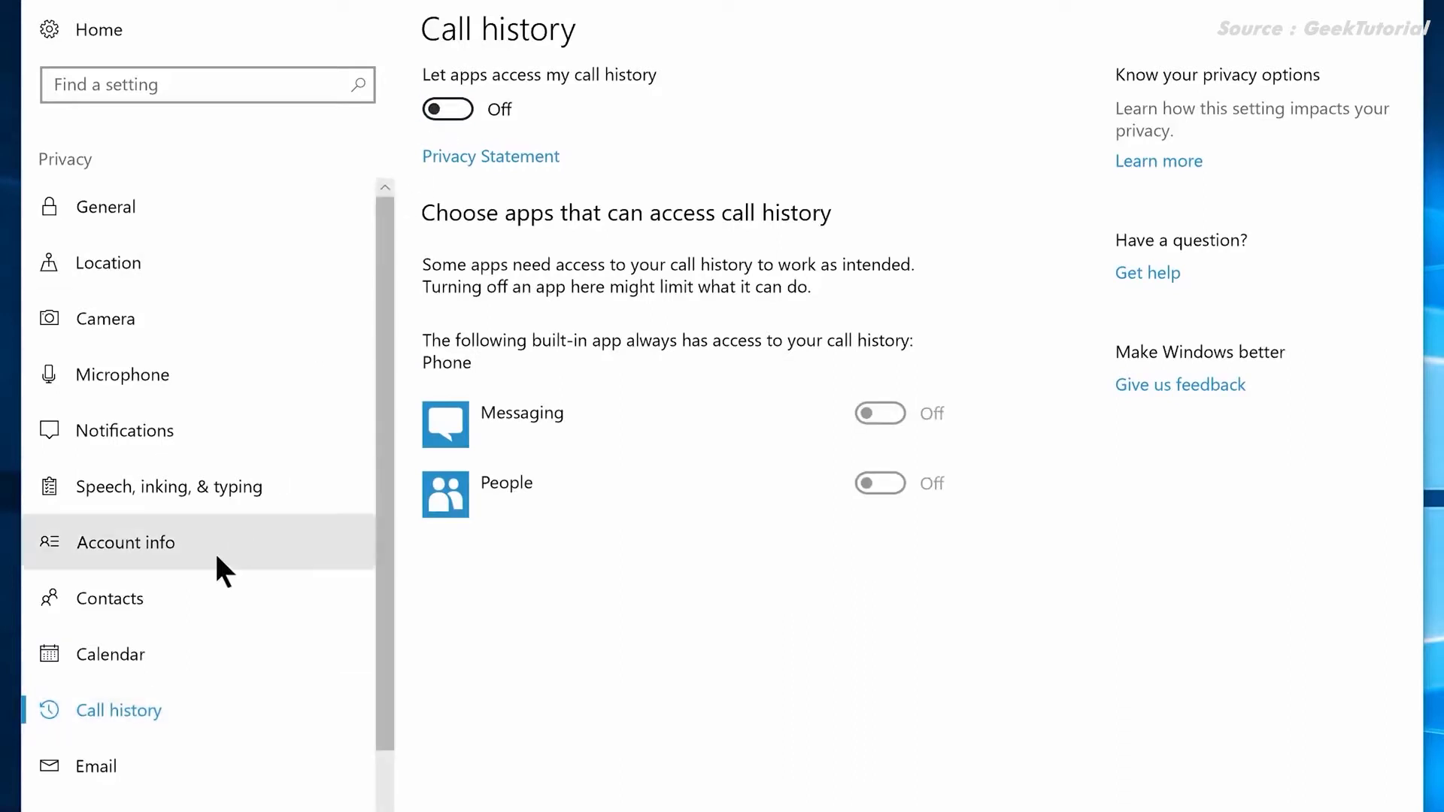
Step: Turn off app access to email and app control of radios in the privacy settings
{"action": "left_click", "coordinate": [133, 752]}
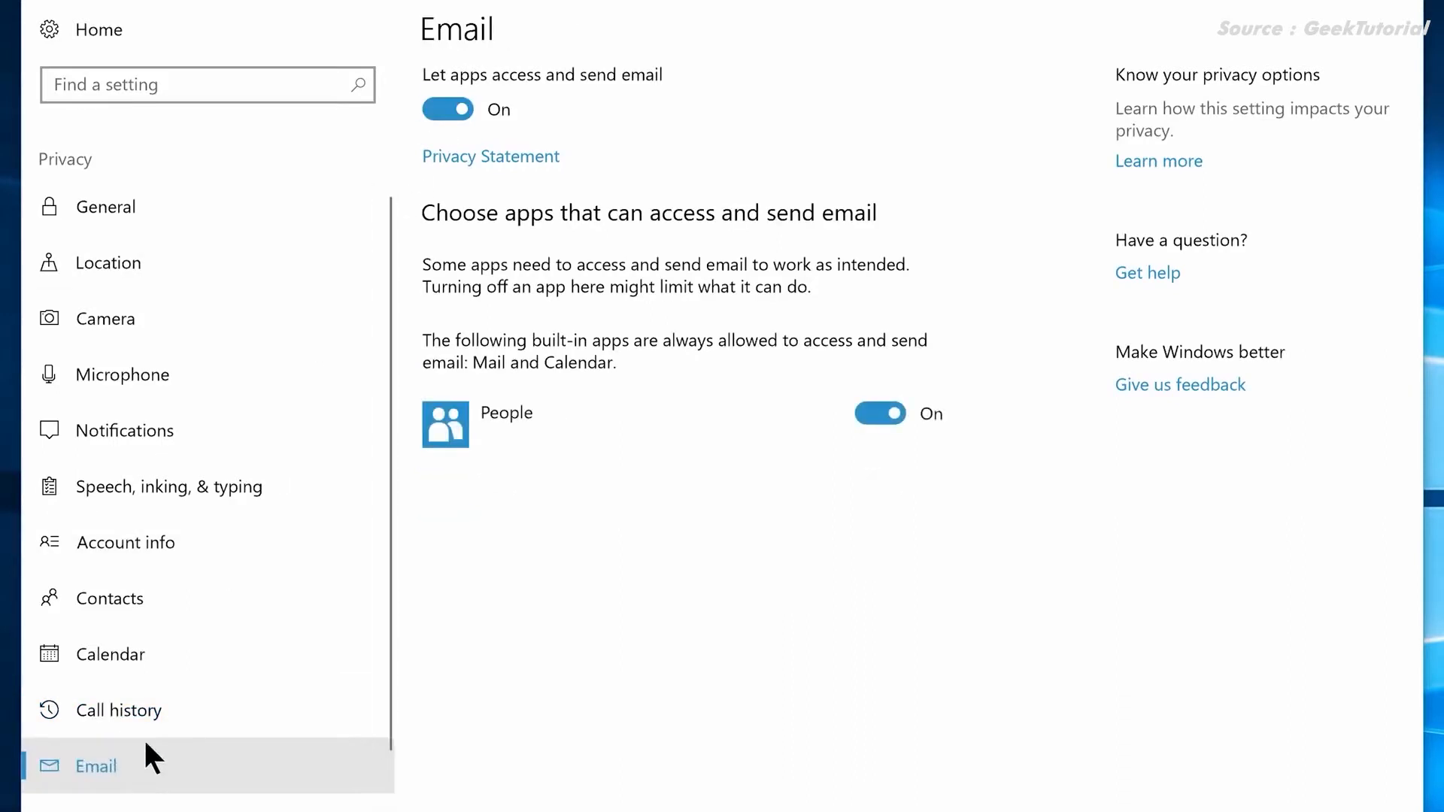
{"action": "left_click", "coordinate": [456, 109]}
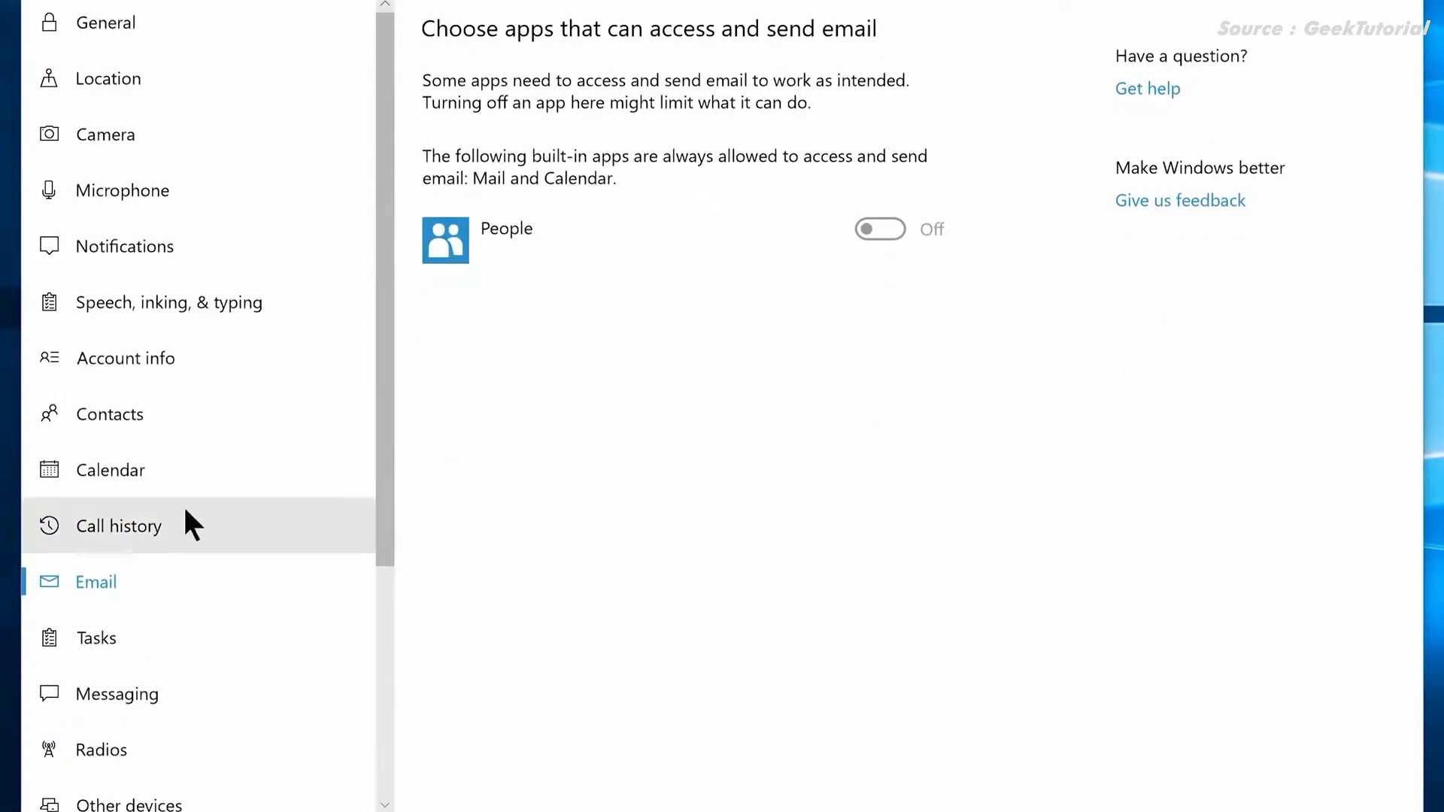
{"action": "left_click", "coordinate": [128, 749]}
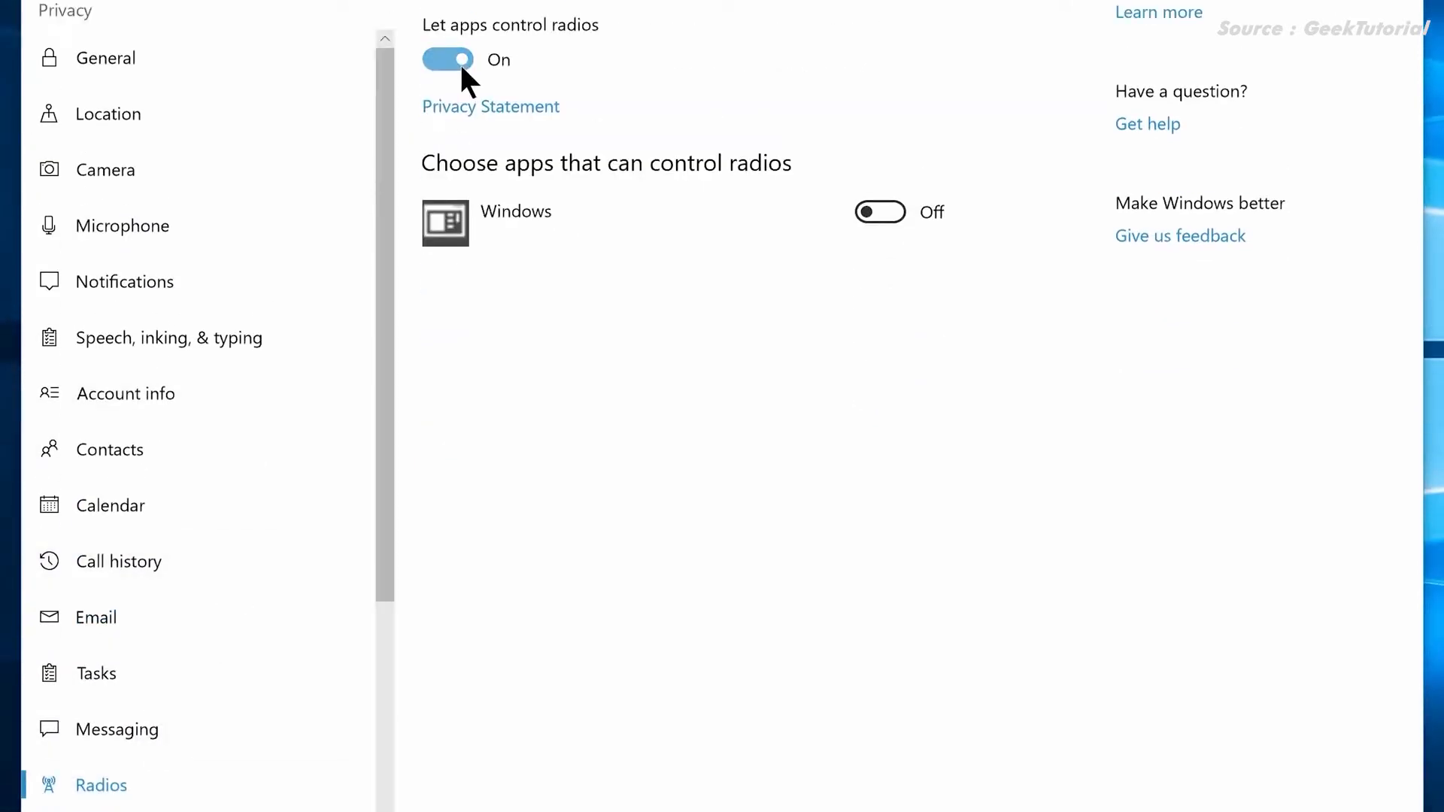
{"action": "left_click", "coordinate": [459, 25]}
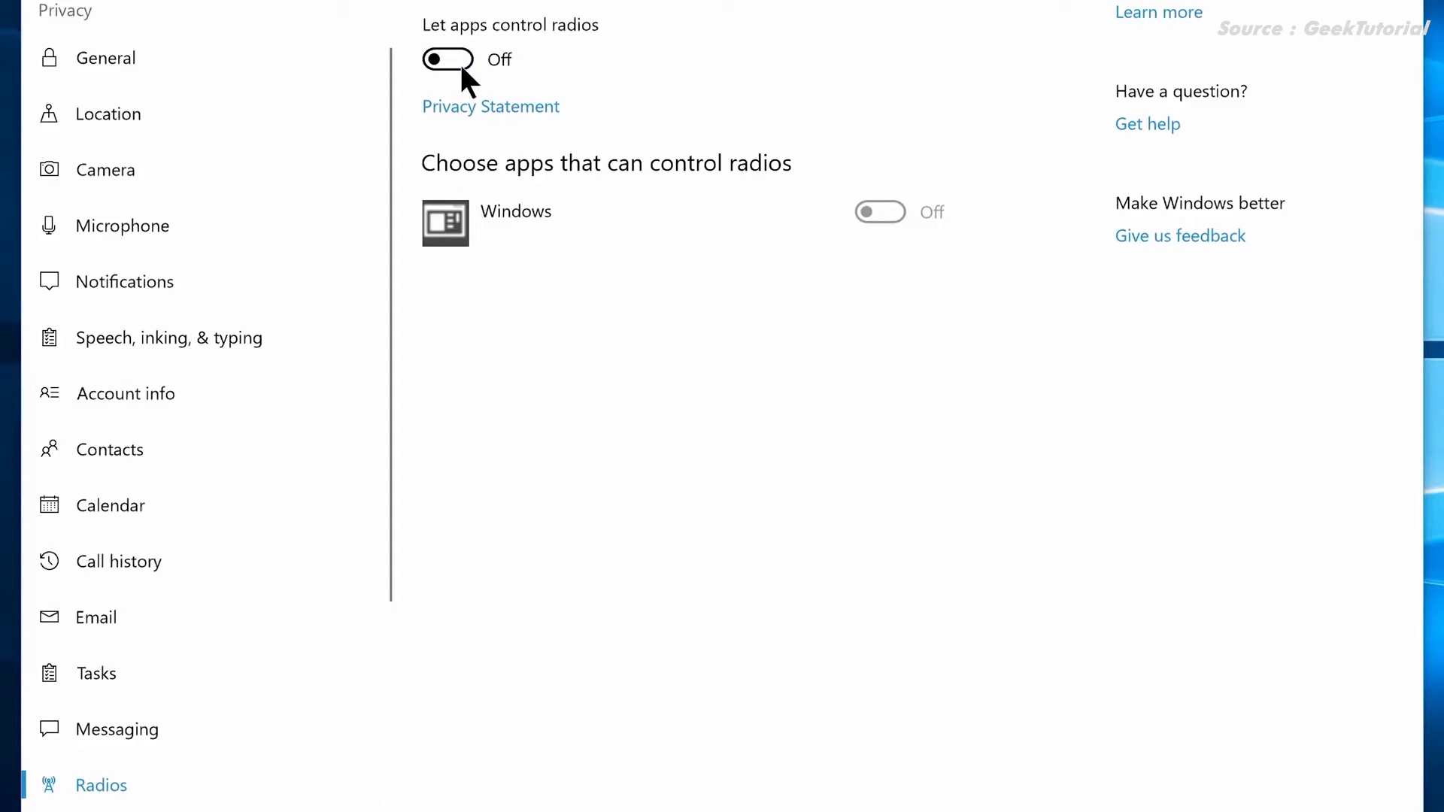
Step: Set the diagnostic data level to Basic in the feedback and diagnostics privacy settings
{"action": "scroll", "coordinate": [147, 557], "scroll_direction": "down", "scroll_amount": 5}
{"action": "left_click", "coordinate": [146, 556]}
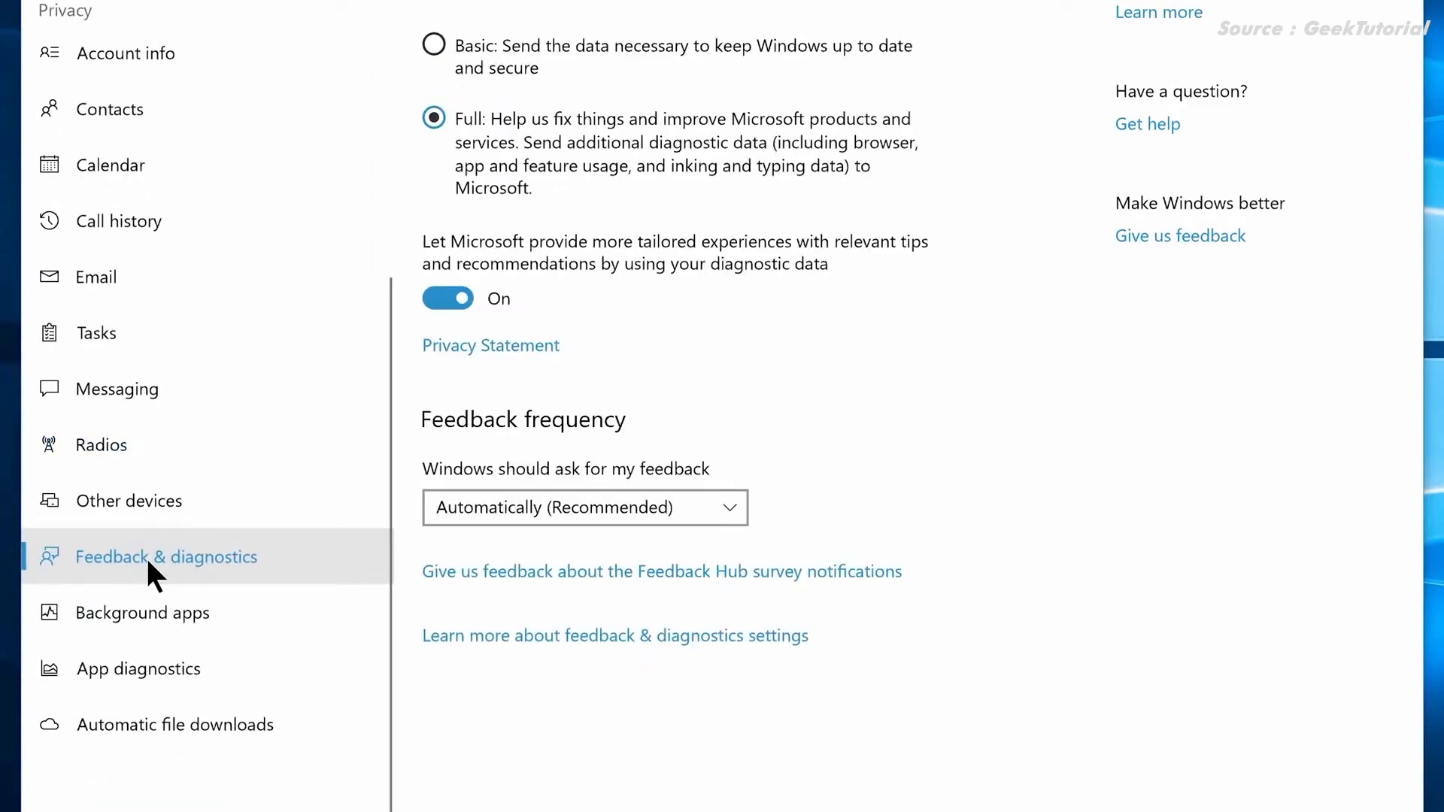
{"action": "left_click", "coordinate": [433, 45]}
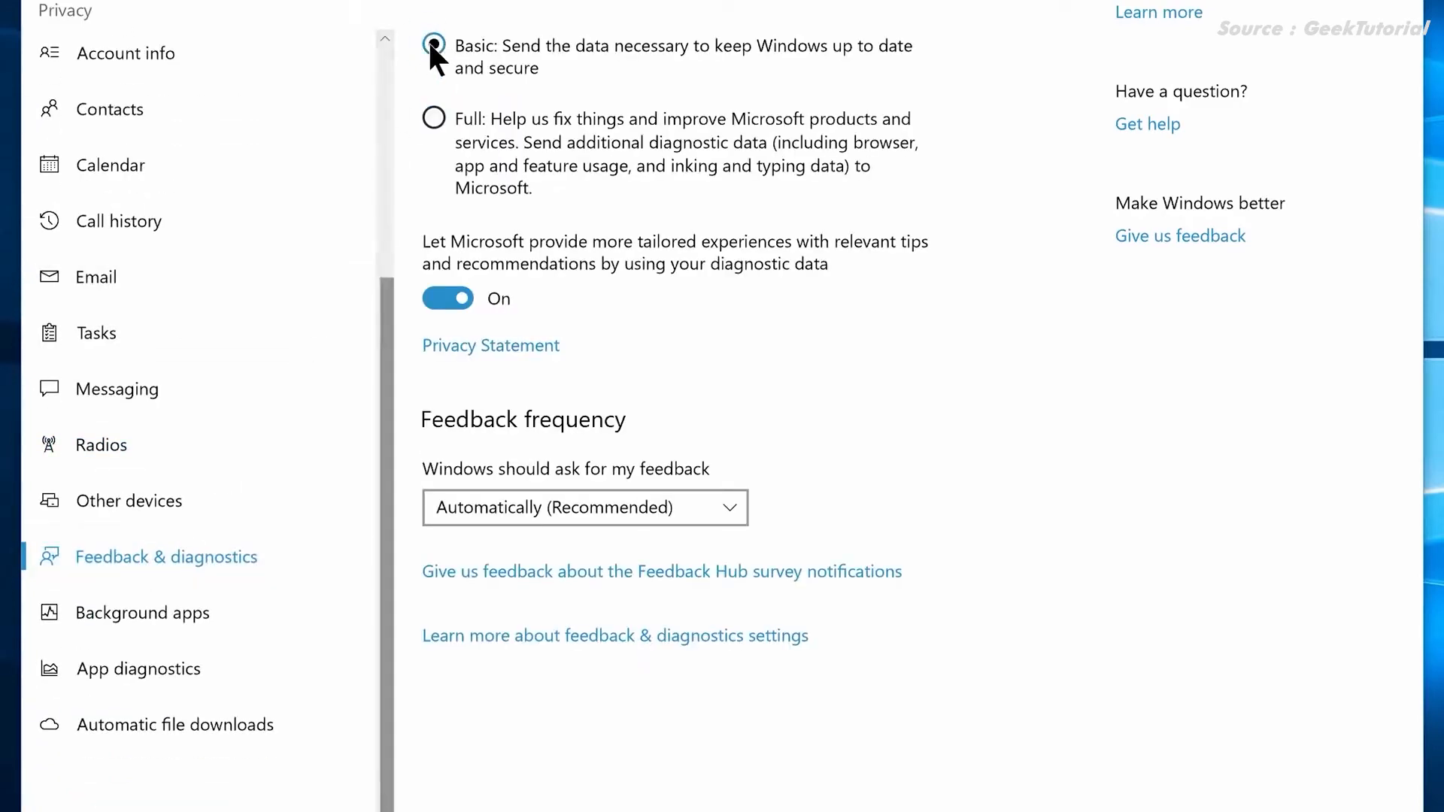
Step: Stop Camera, Connect, Feedback Hub, Get Help and Groove Music from running in the background
{"action": "left_click", "coordinate": [119, 621]}
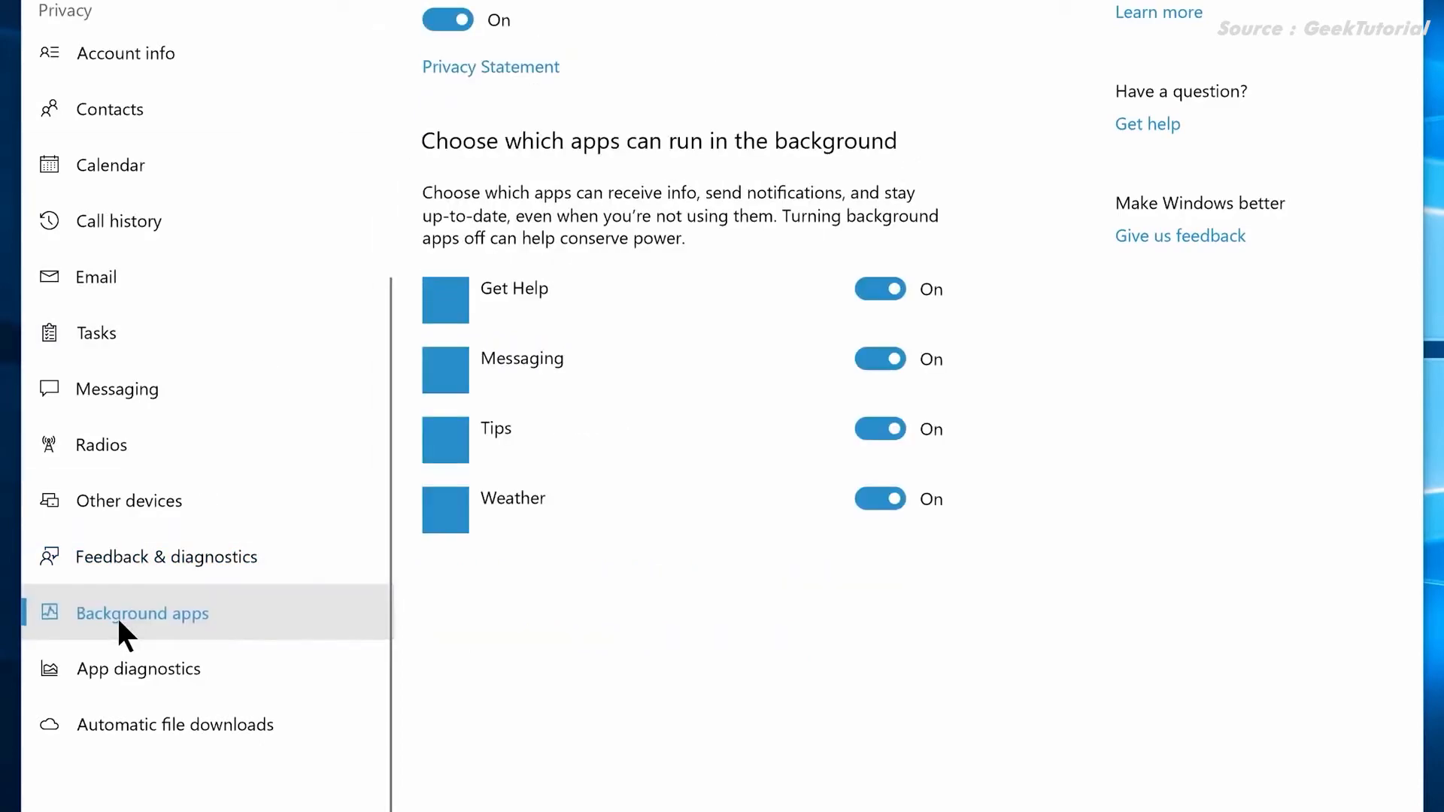
{"action": "left_click", "coordinate": [880, 358]}
{"action": "left_click", "coordinate": [880, 425]}
{"action": "left_click", "coordinate": [880, 497]}
{"action": "left_click", "coordinate": [880, 567]}
{"action": "left_click", "coordinate": [881, 638]}
{"action": "left_click", "coordinate": [880, 706]}
{"action": "scroll", "coordinate": [877, 526], "scroll_direction": "down", "scroll_amount": 5}
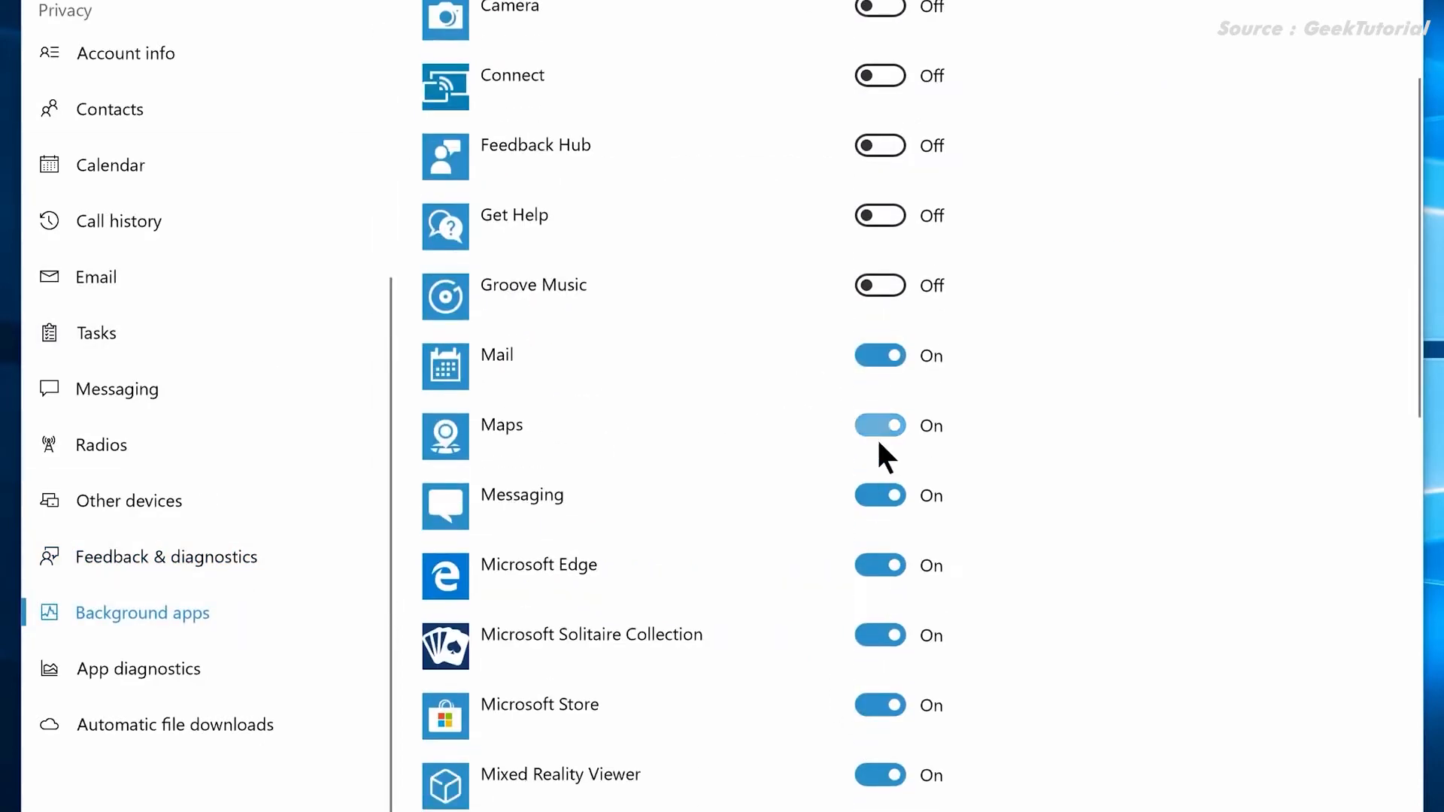
Step: Stop Maps, Messaging, Microsoft Edge, Microsoft Solitaire Collection, Microsoft Store, Mixed Reality Viewer, OneNote, Paint 3D, People, Photos and Print 3D from running in the background
{"action": "left_click", "coordinate": [880, 428]}
{"action": "left_click", "coordinate": [880, 496]}
{"action": "left_click", "coordinate": [881, 566]}
{"action": "left_click", "coordinate": [880, 636]}
{"action": "left_click", "coordinate": [879, 706]}
{"action": "left_click", "coordinate": [877, 776]}
{"action": "scroll", "coordinate": [866, 767], "scroll_direction": "down", "scroll_amount": 5}
{"action": "left_click", "coordinate": [881, 139]}
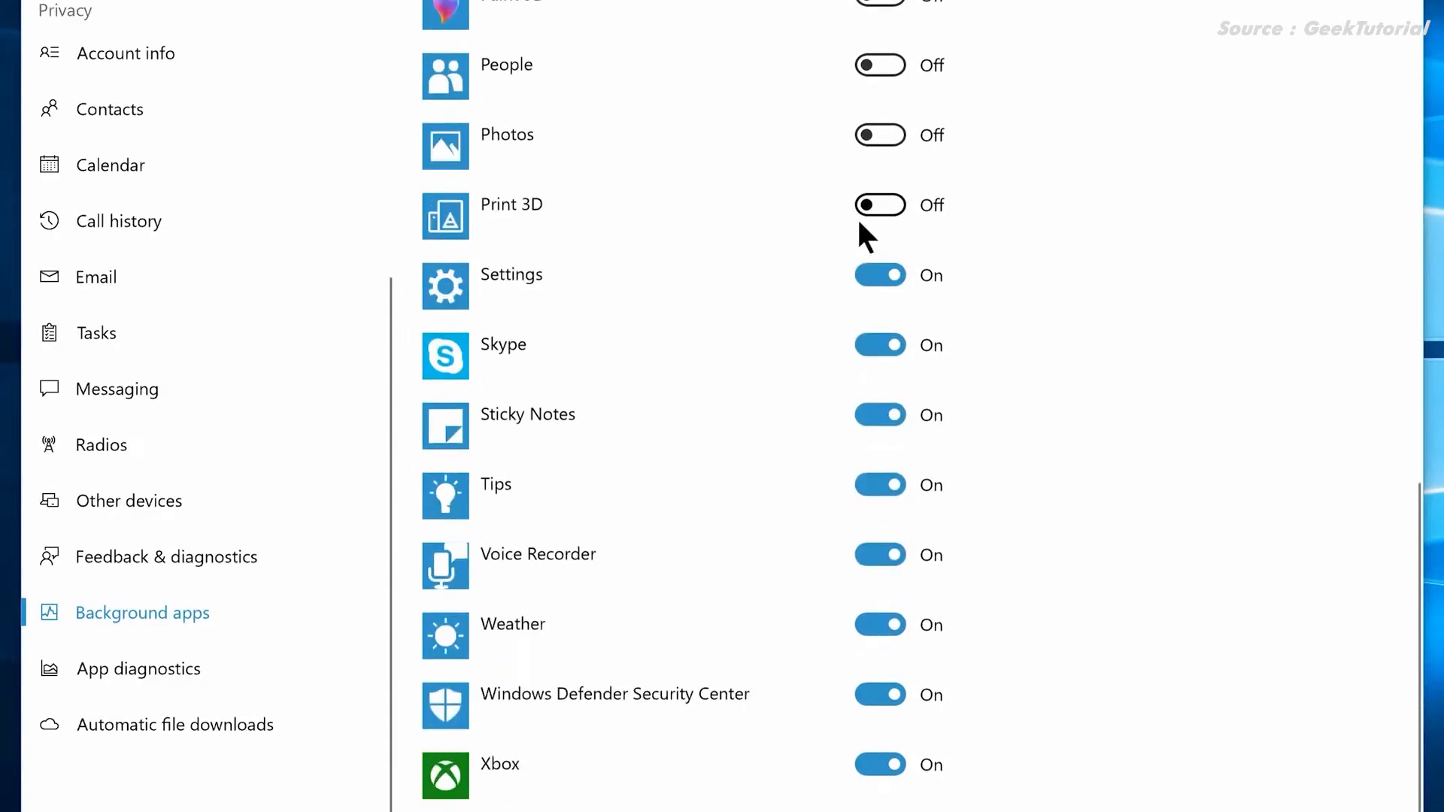
Step: Stop Skype, Sticky Notes, Tips, Voice Recorder, Weather and Xbox from running in the background
{"action": "left_click", "coordinate": [875, 345]}
{"action": "left_click", "coordinate": [876, 414]}
{"action": "left_click", "coordinate": [876, 484]}
{"action": "left_click", "coordinate": [876, 555]}
{"action": "left_click", "coordinate": [876, 625]}
{"action": "left_click", "coordinate": [873, 765]}
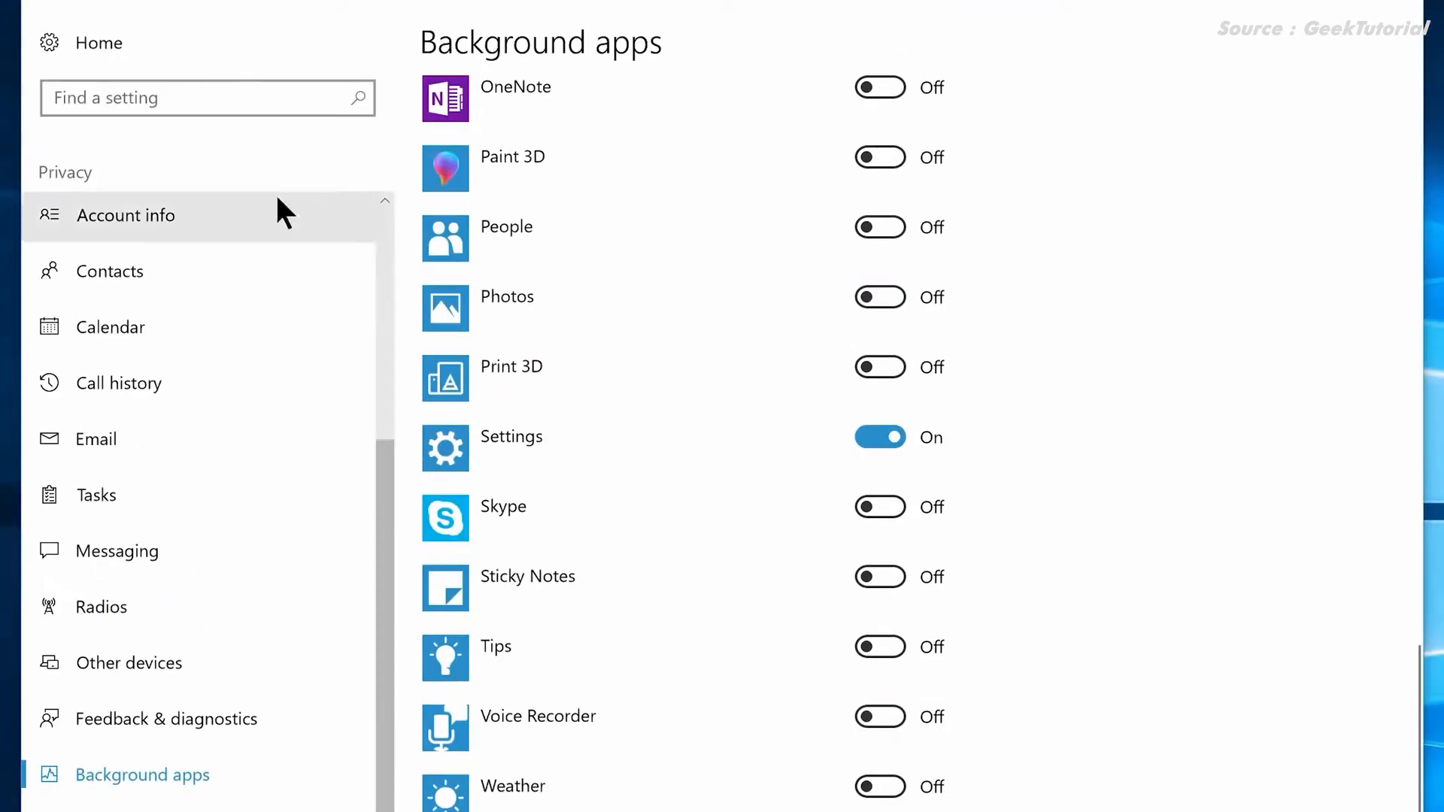
Step: In the system notification settings, turn off lock screen notifications, lock screen reminders and VoIP calls, and hiding notifications while duplicating the screen
{"action": "left_click", "coordinate": [128, 43]}
{"action": "left_click", "coordinate": [254, 242]}
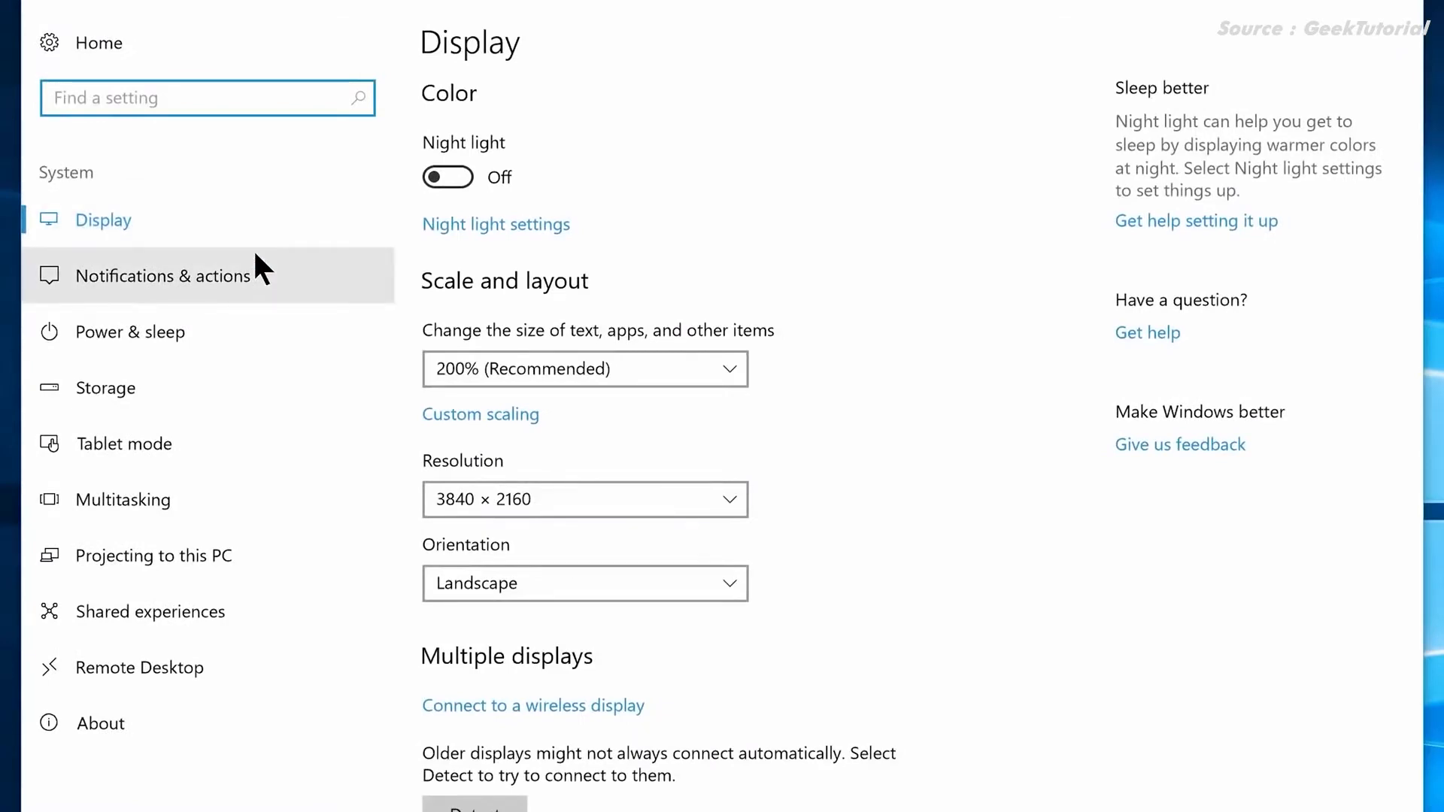
{"action": "left_click", "coordinate": [256, 260]}
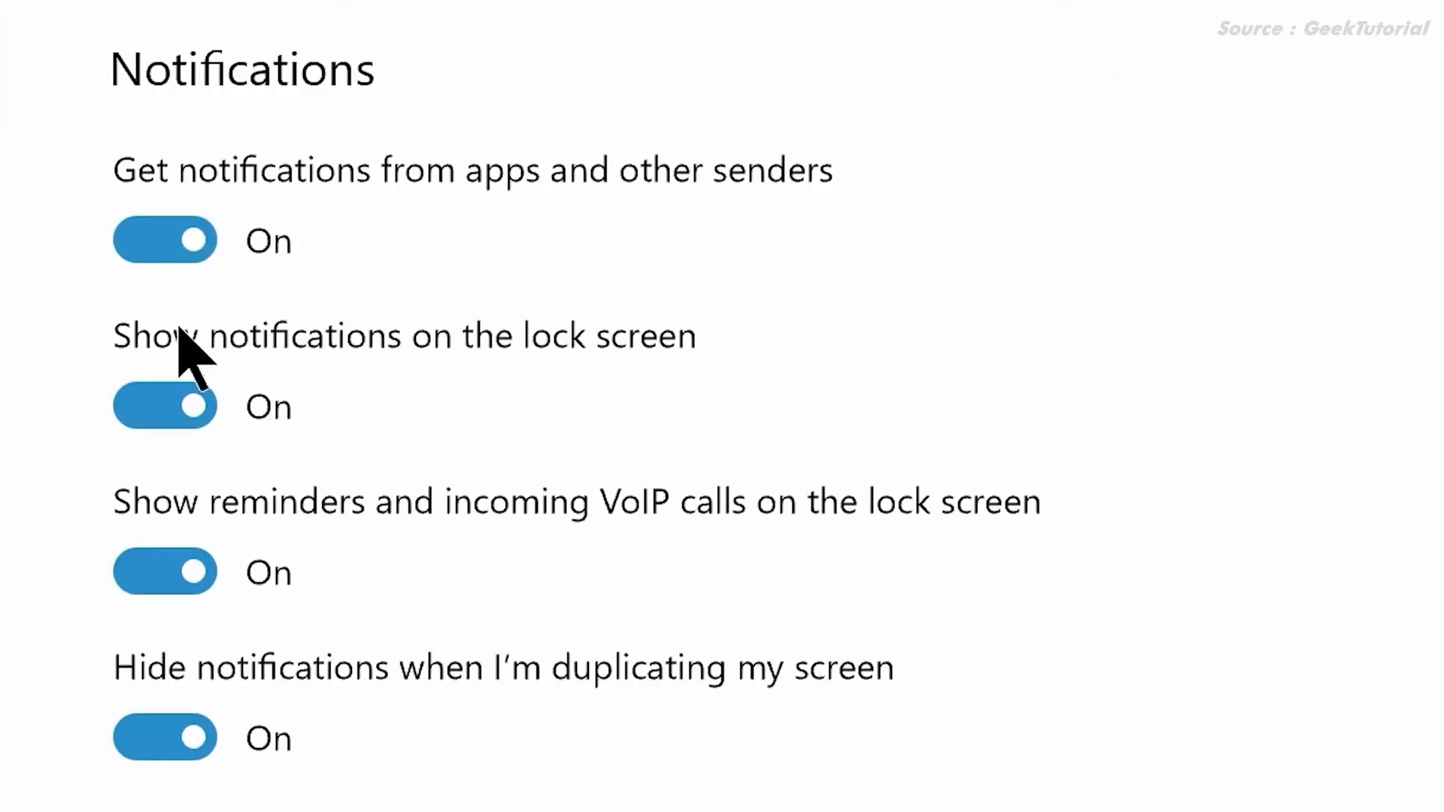
{"action": "left_click", "coordinate": [182, 398]}
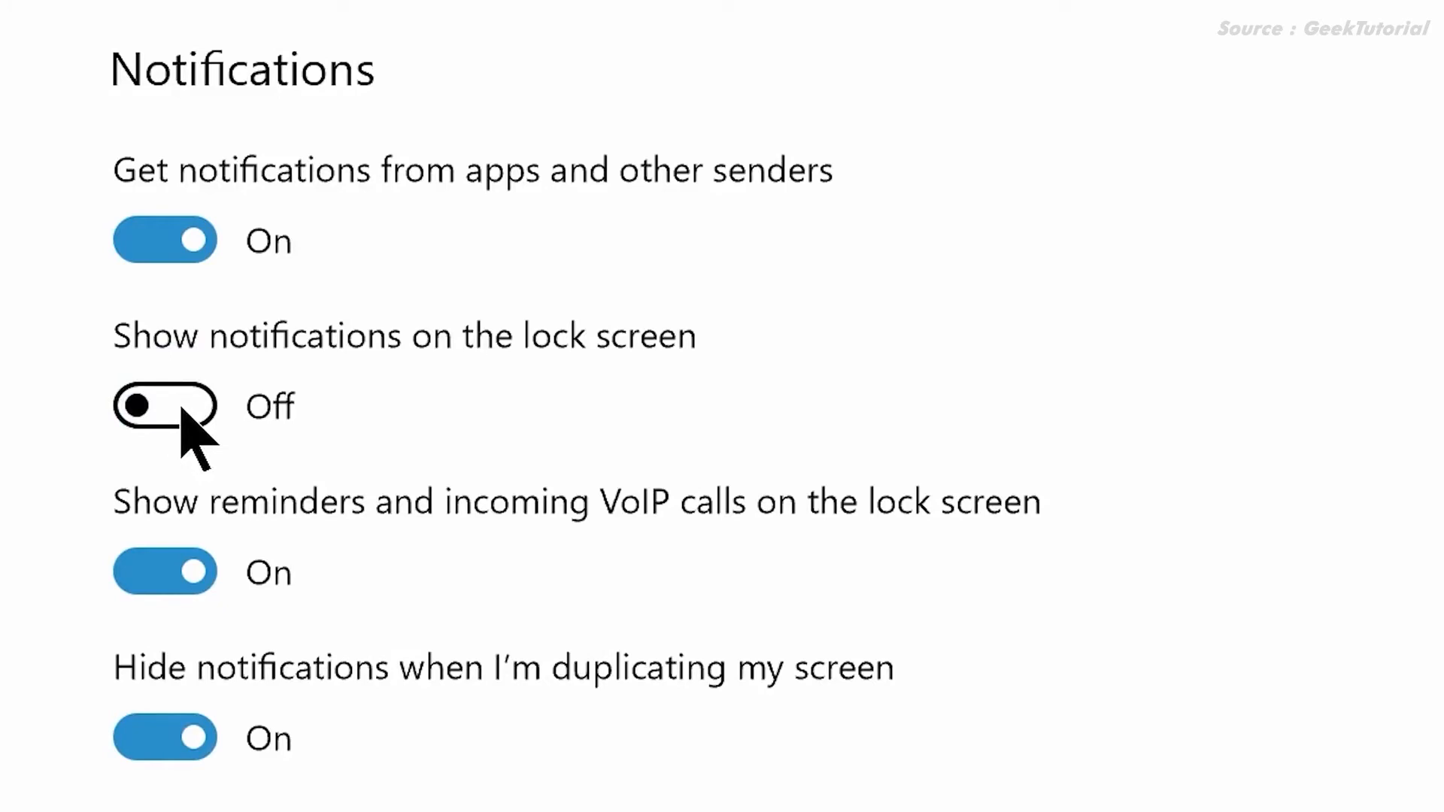
{"action": "left_click", "coordinate": [178, 570]}
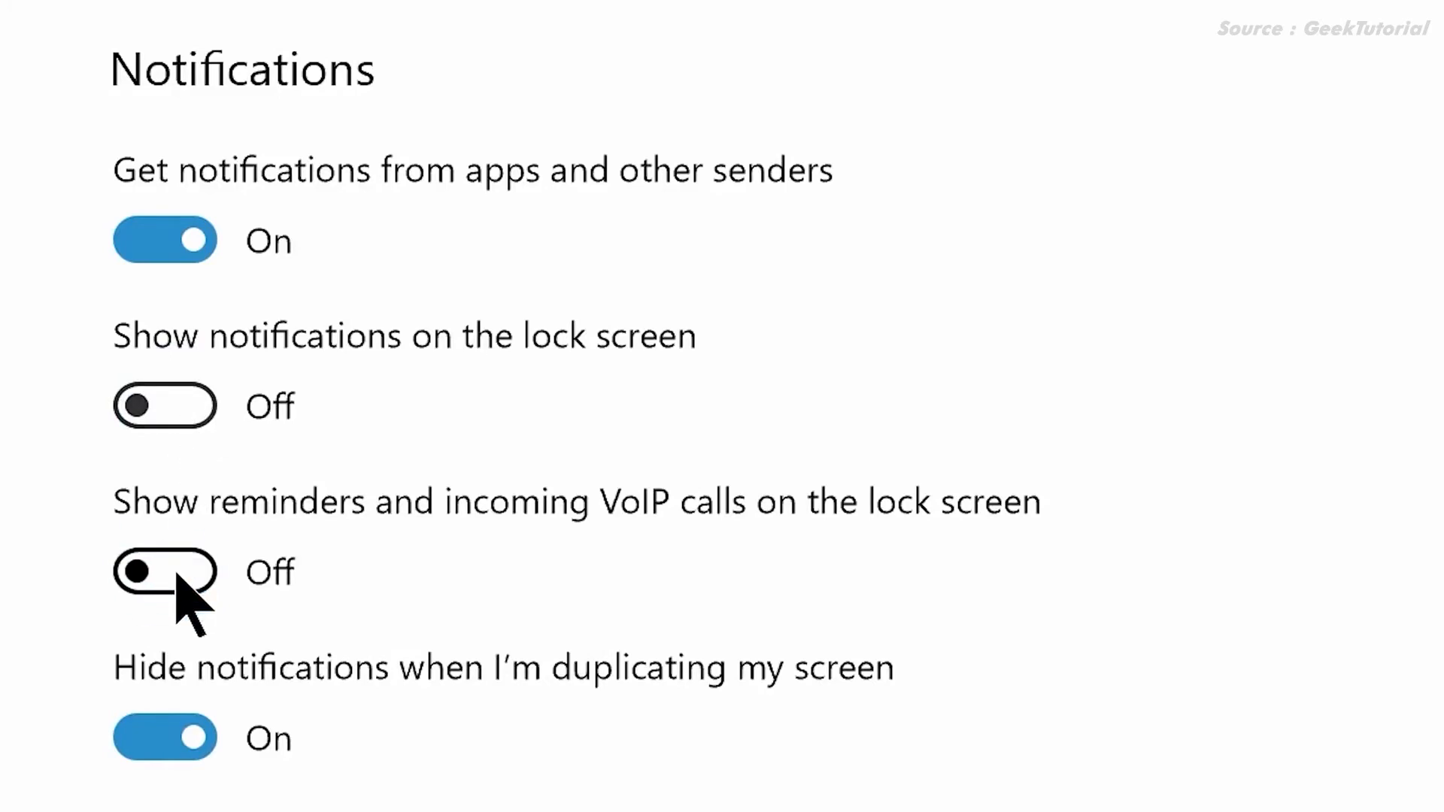
{"action": "left_click", "coordinate": [180, 741]}
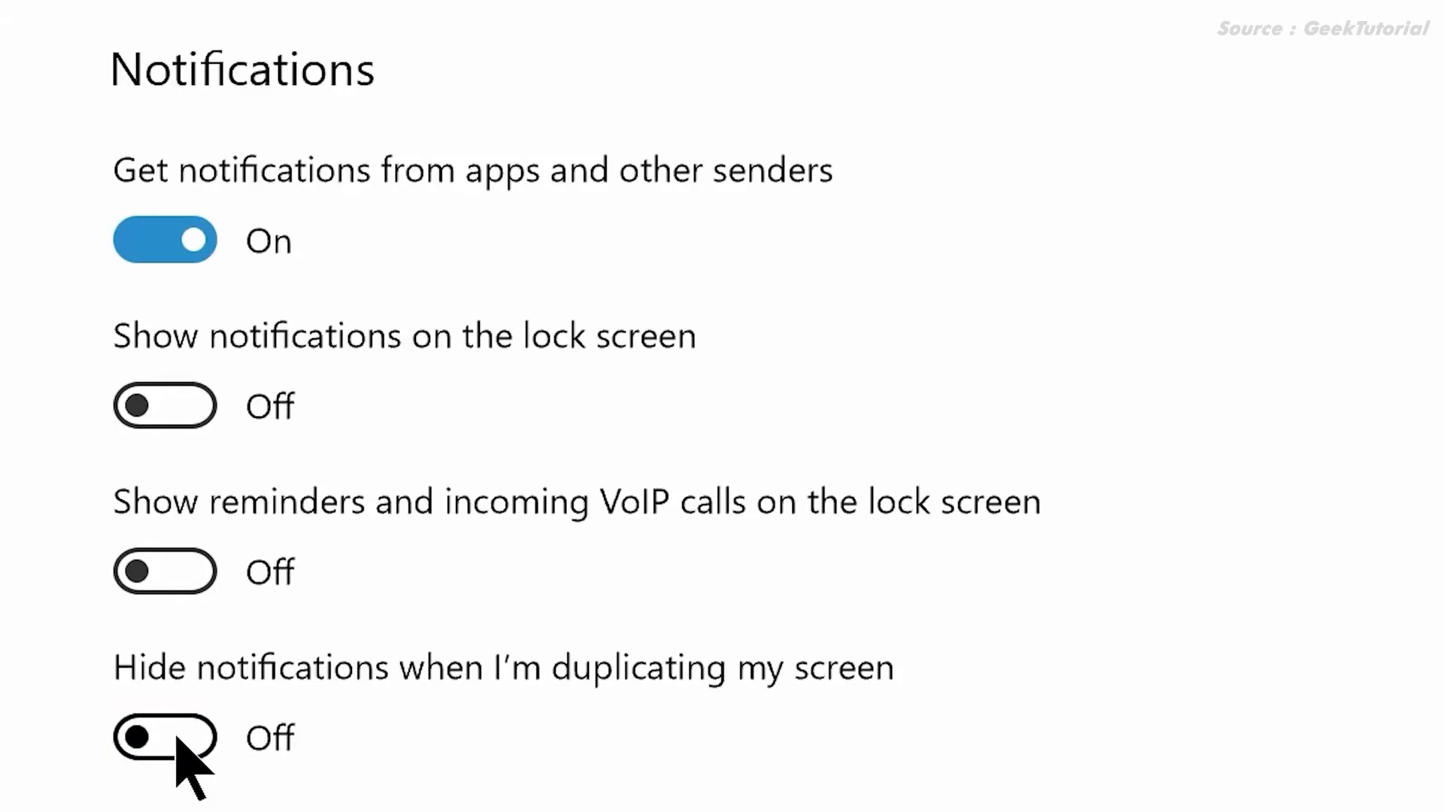
Step: Turn off notifications from AutoPlay, Cortana, Java Update Checker, OneDrive, Security and Maintenance, and Settings
{"action": "scroll", "coordinate": [450, 737], "scroll_direction": "down", "scroll_amount": 5}
{"action": "left_click", "coordinate": [862, 664]}
{"action": "left_click", "coordinate": [860, 571]}
{"action": "left_click", "coordinate": [858, 478]}
{"action": "left_click", "coordinate": [861, 290]}
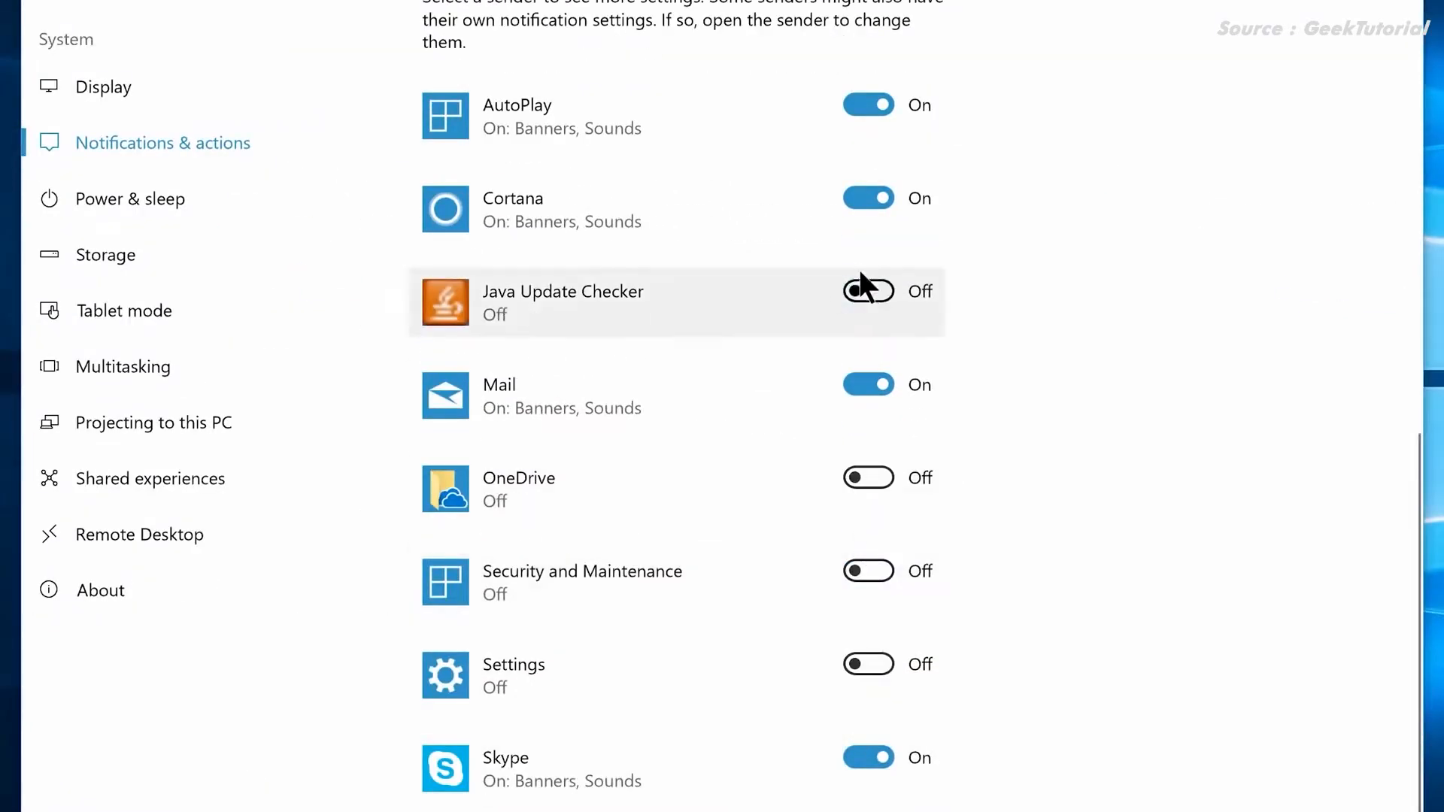
{"action": "left_click", "coordinate": [862, 200]}
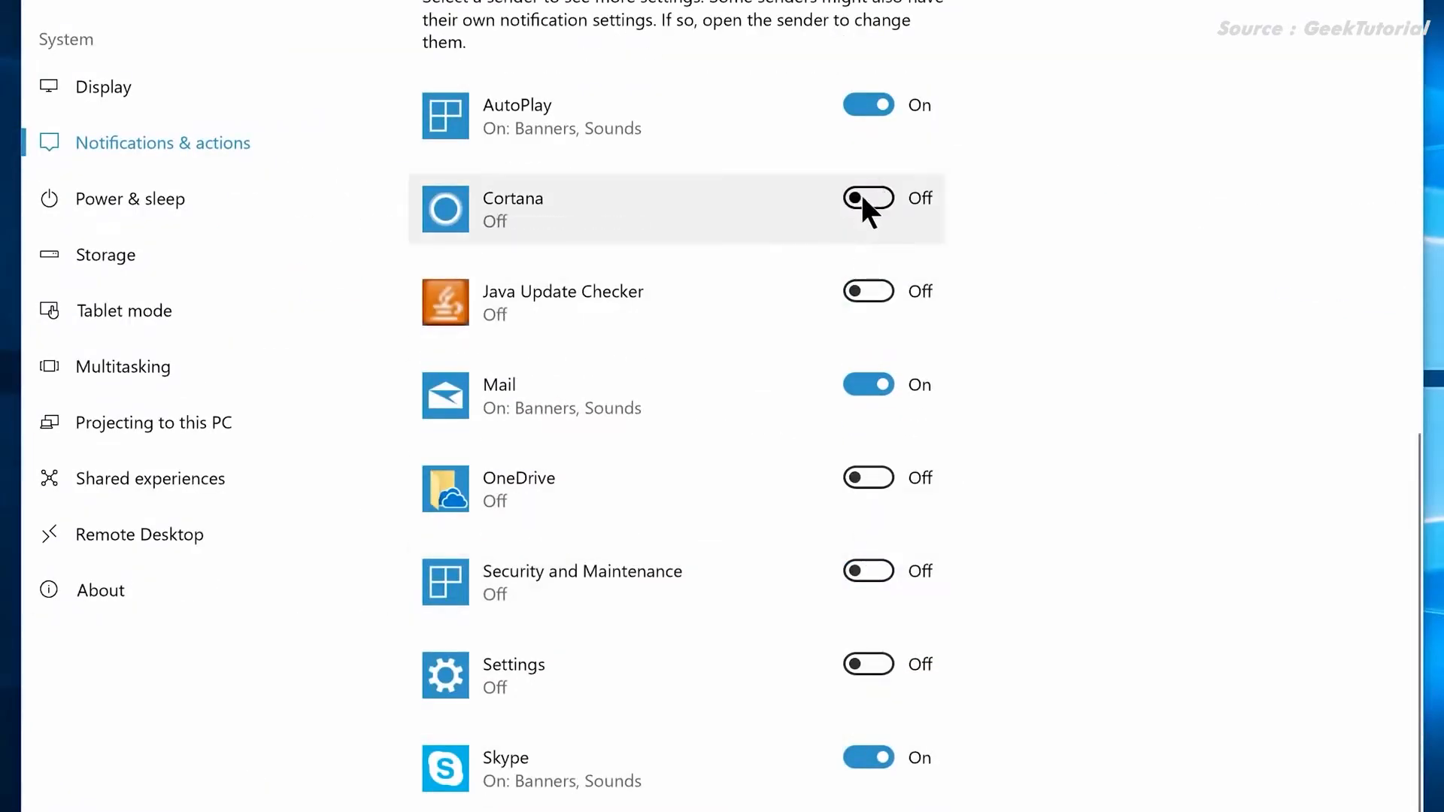
{"action": "left_click", "coordinate": [862, 107]}
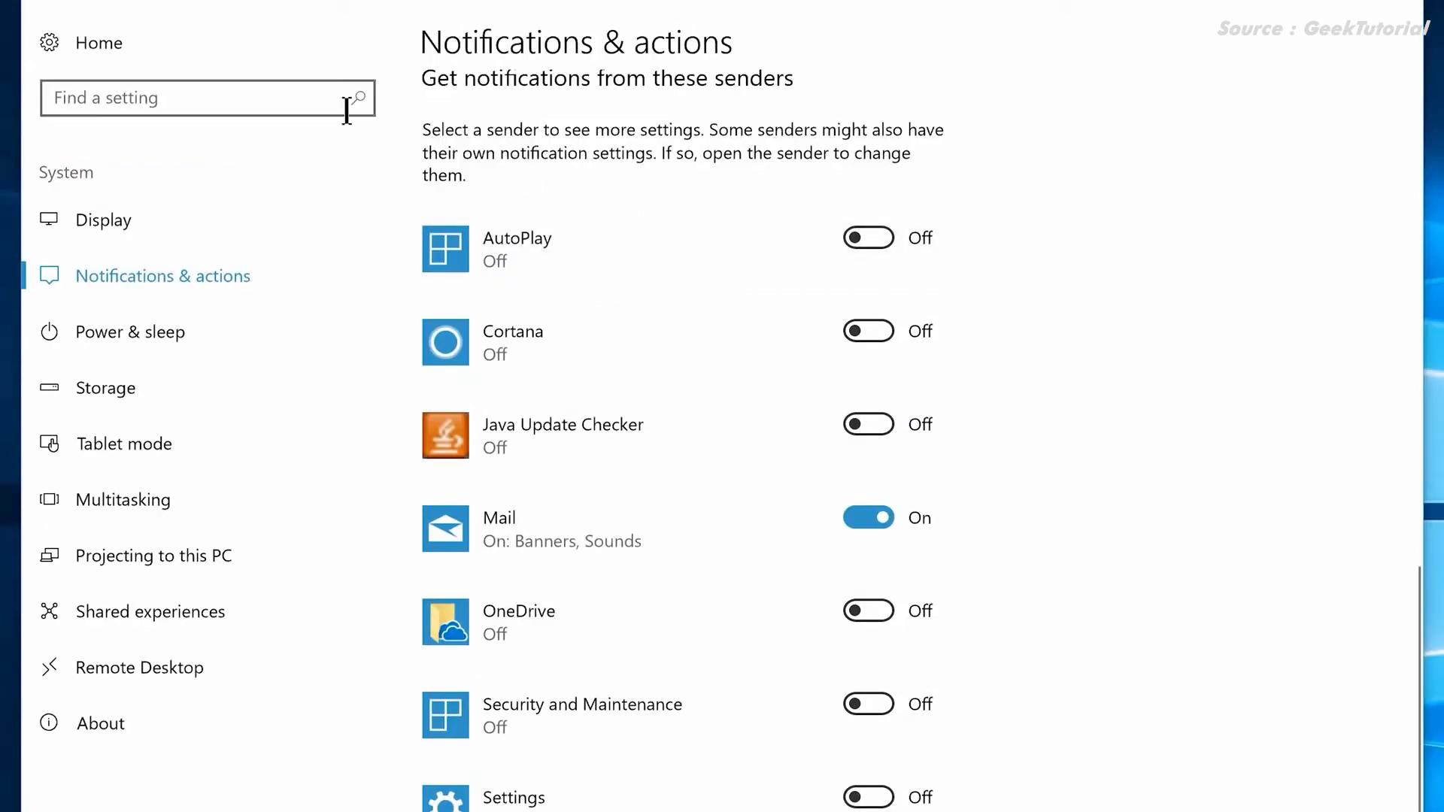
Step: In the gaming settings, turn off Game bar recording and showing the Game bar in verified full screen games
{"action": "left_click", "coordinate": [94, 42]}
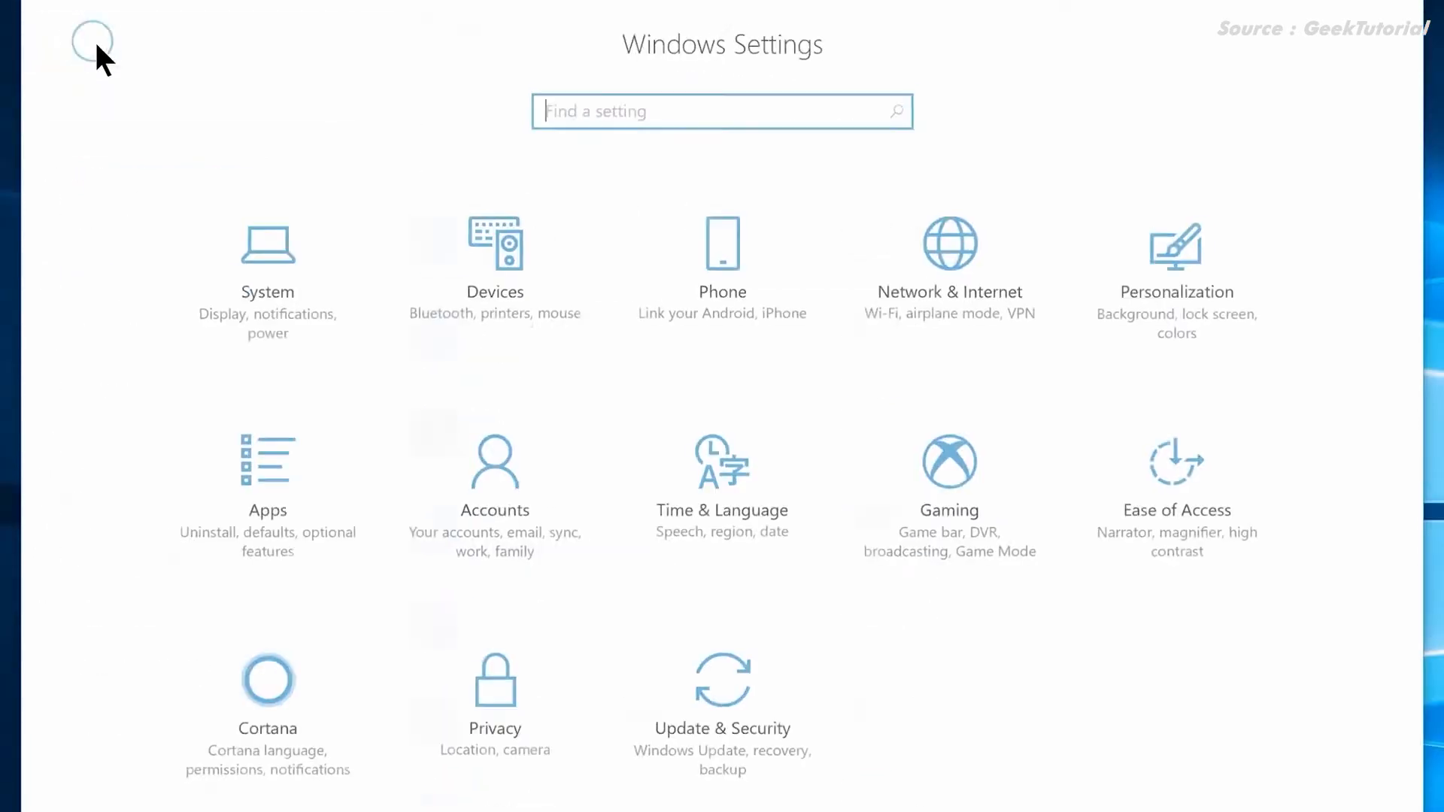
{"action": "left_click", "coordinate": [963, 515]}
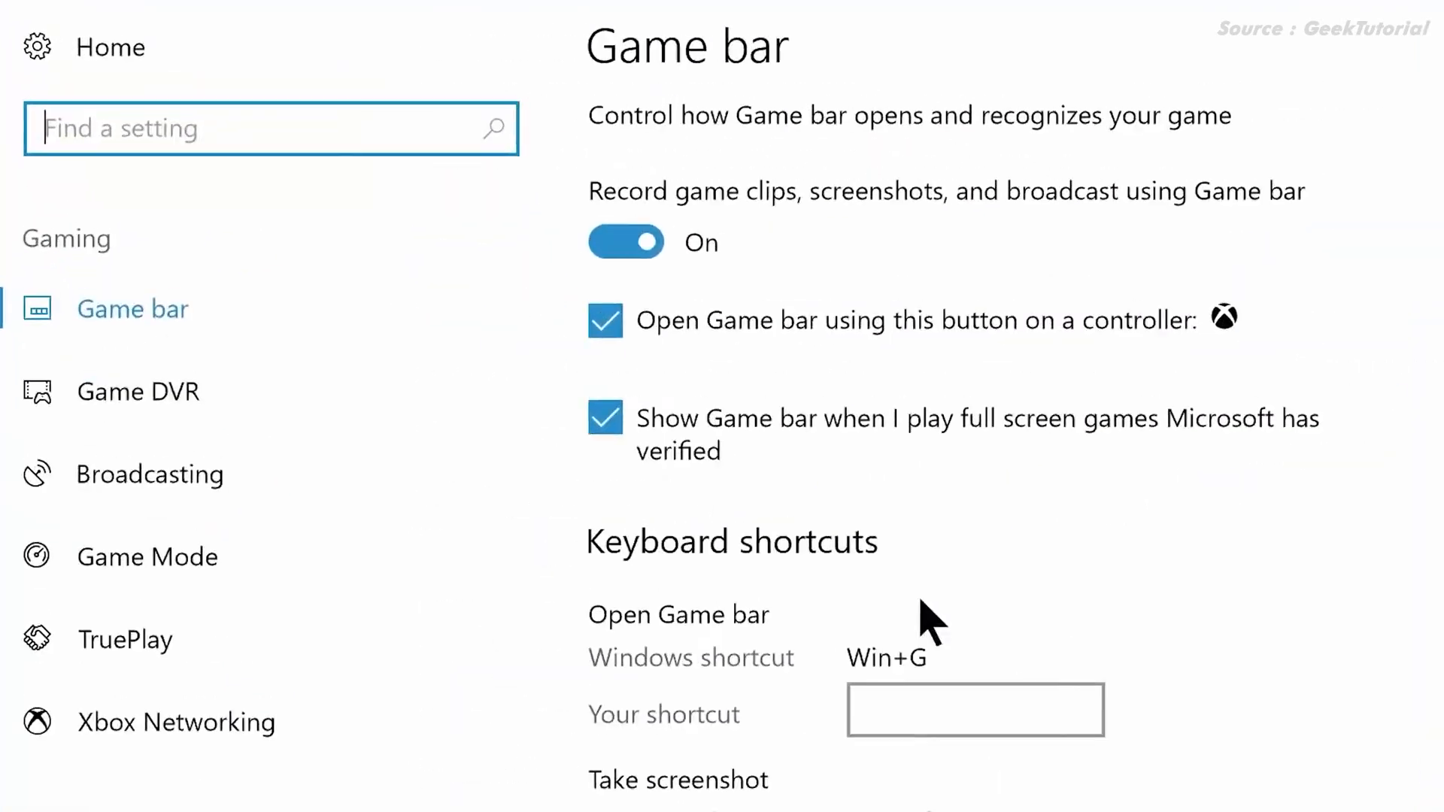
{"action": "left_click", "coordinate": [631, 260]}
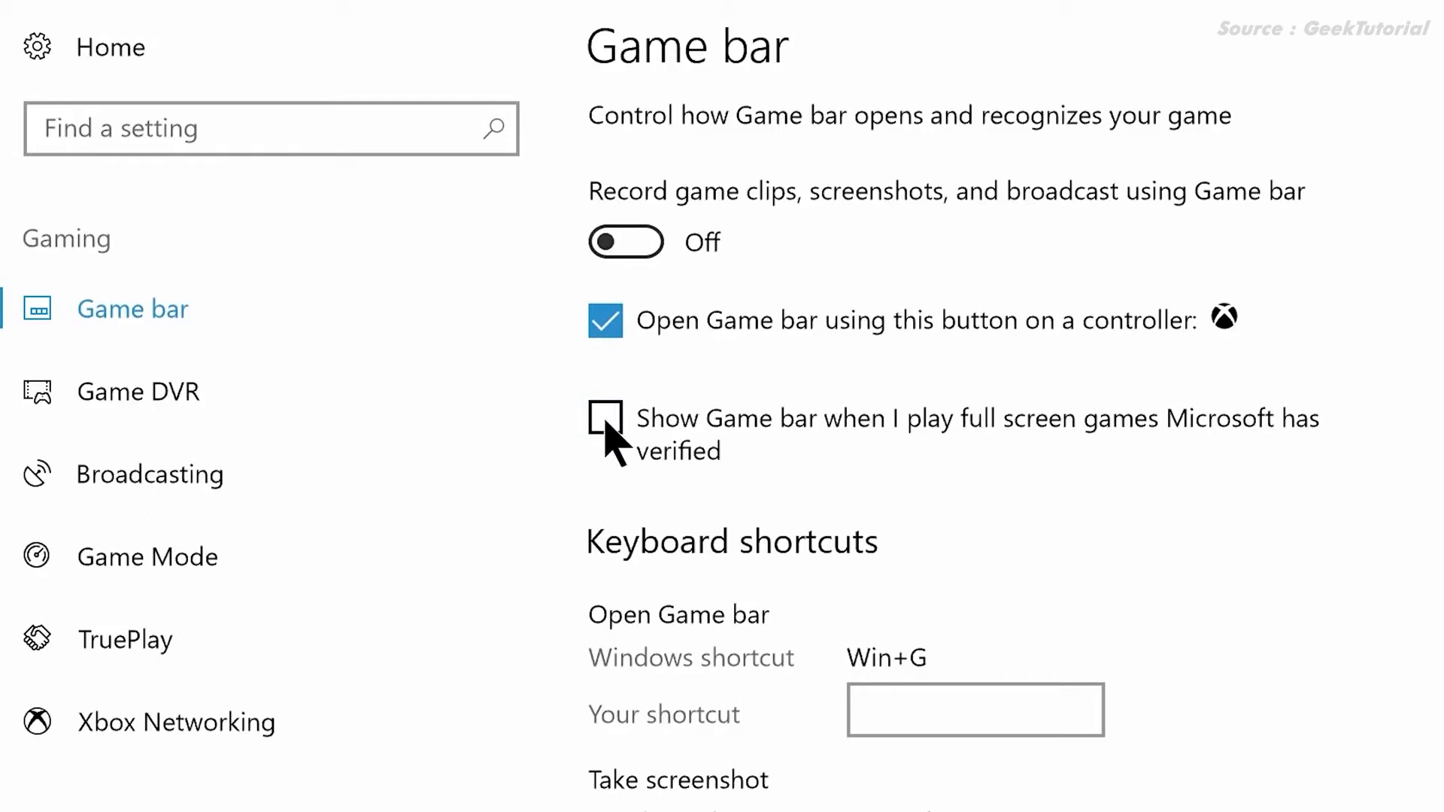
Step: Turn off recording audio when a game is recorded in the Game DVR settings
{"action": "left_click", "coordinate": [227, 401]}
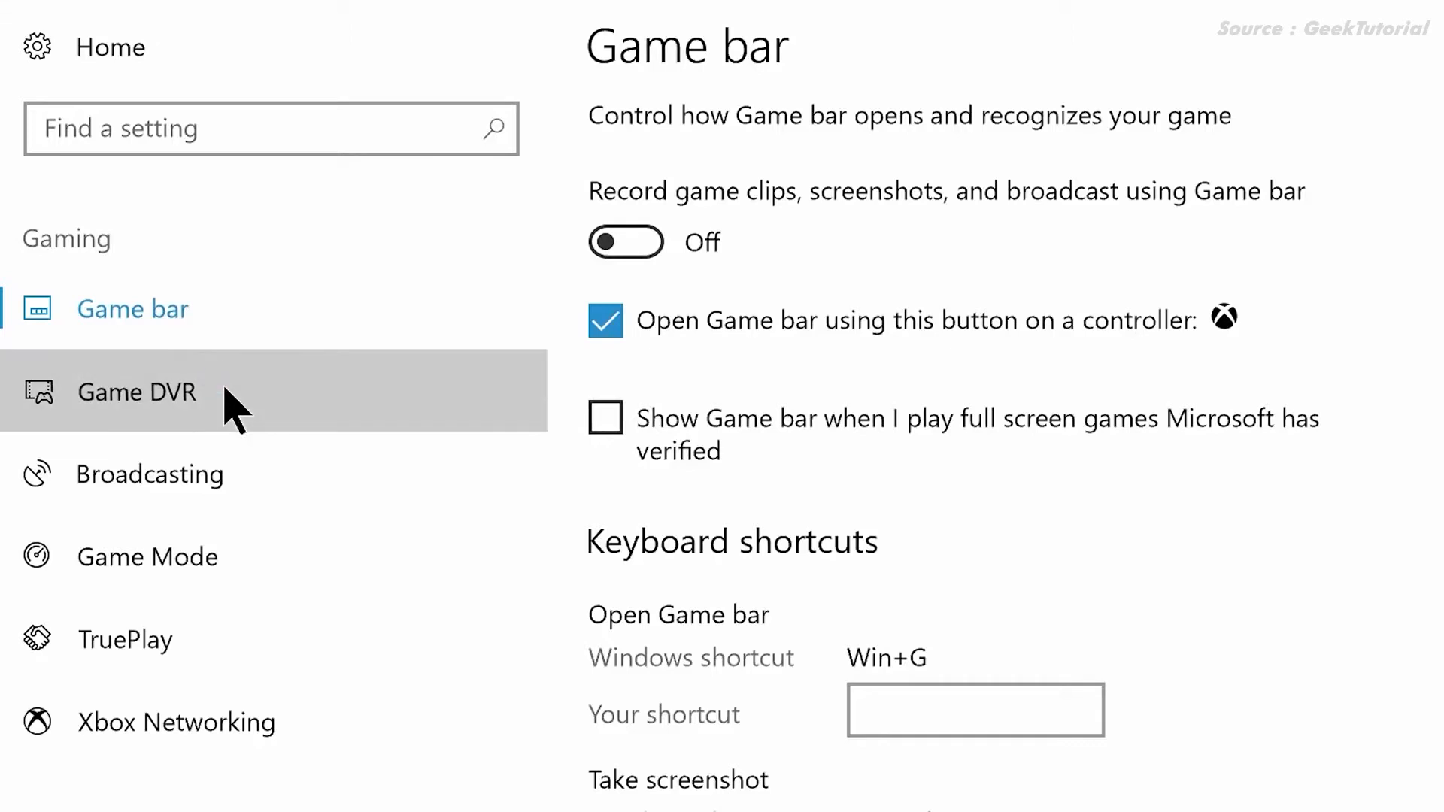
{"action": "left_click", "coordinate": [635, 682]}
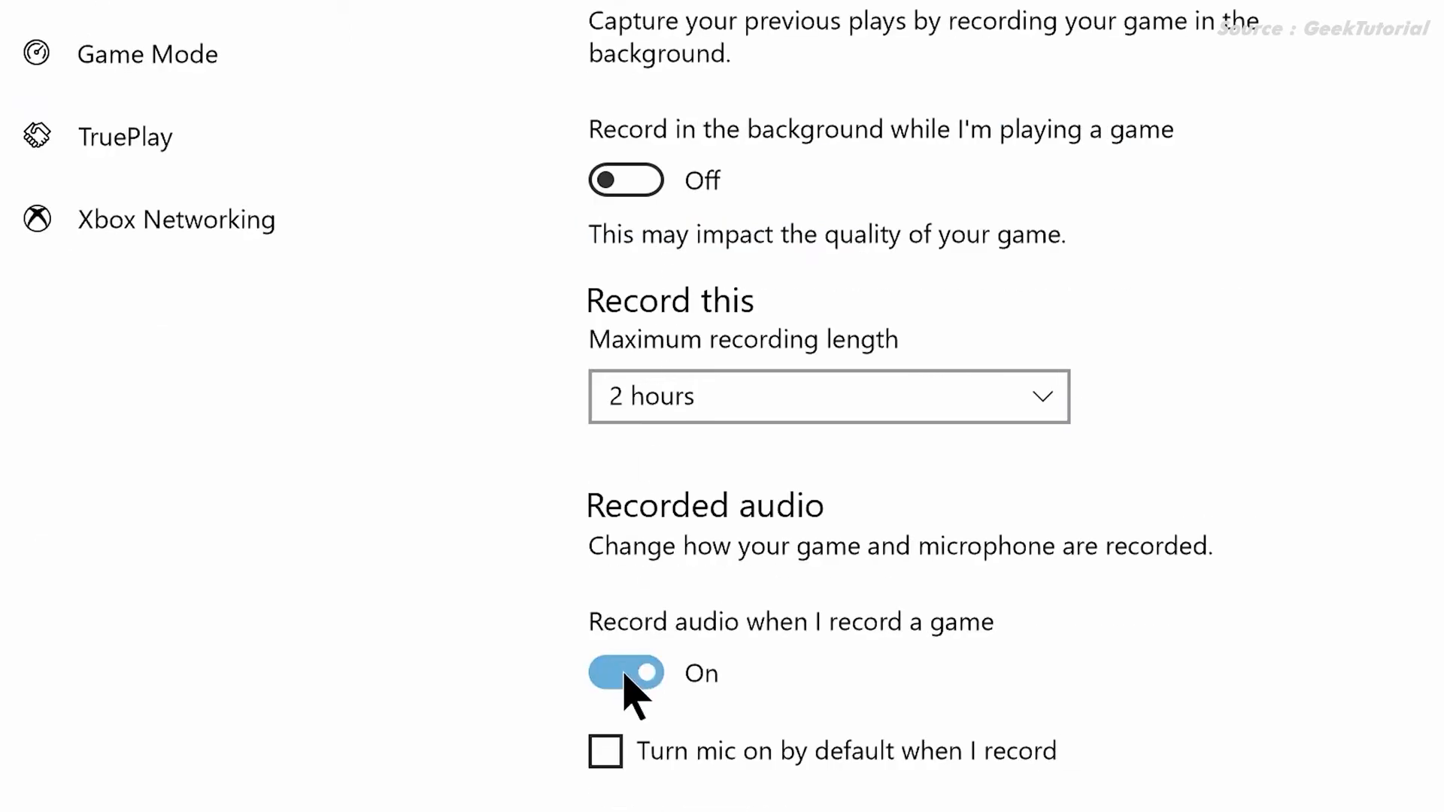
{"action": "left_click", "coordinate": [634, 682]}
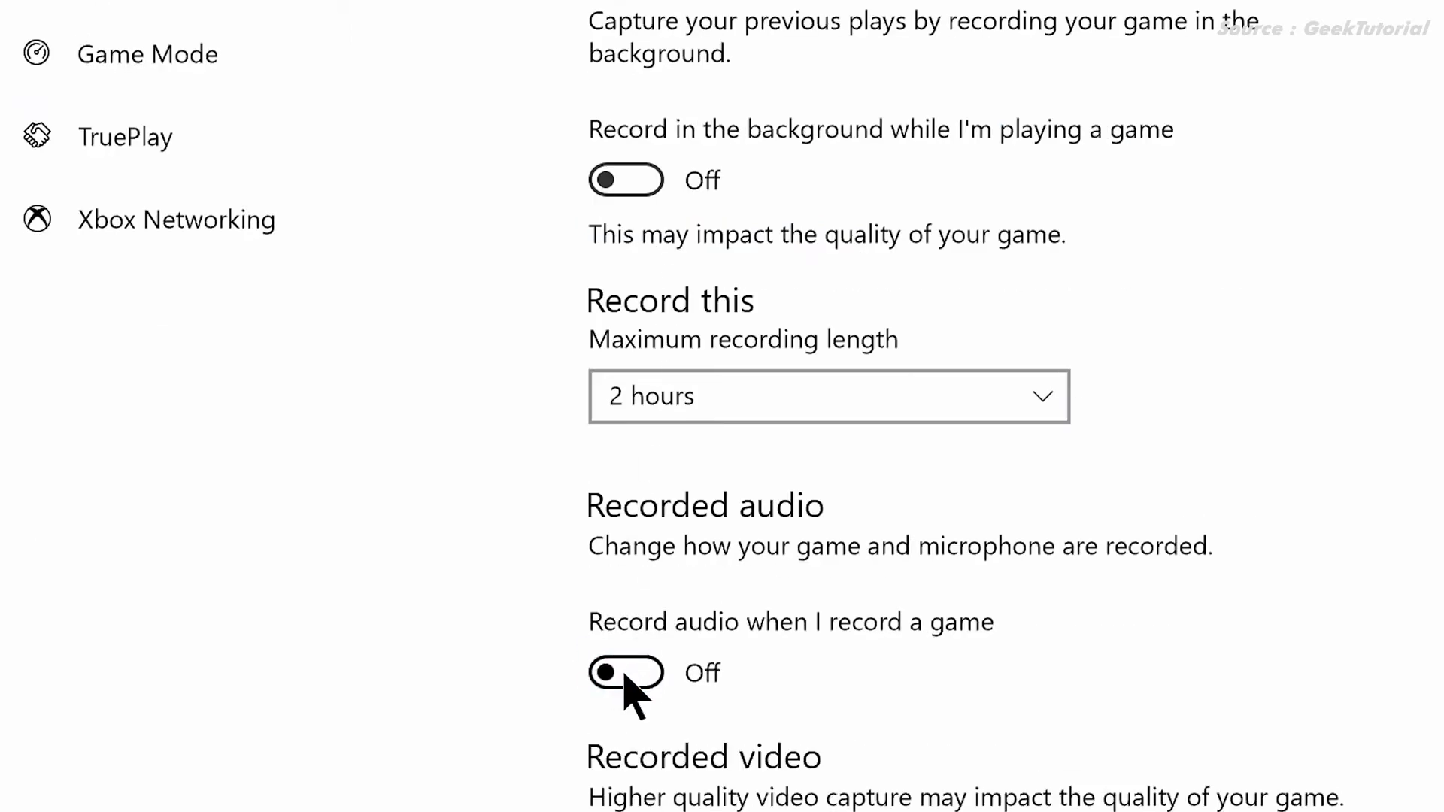
{"action": "scroll", "coordinate": [624, 672], "scroll_direction": "down", "scroll_amount": 3}
{"action": "left_click", "coordinate": [611, 732]}
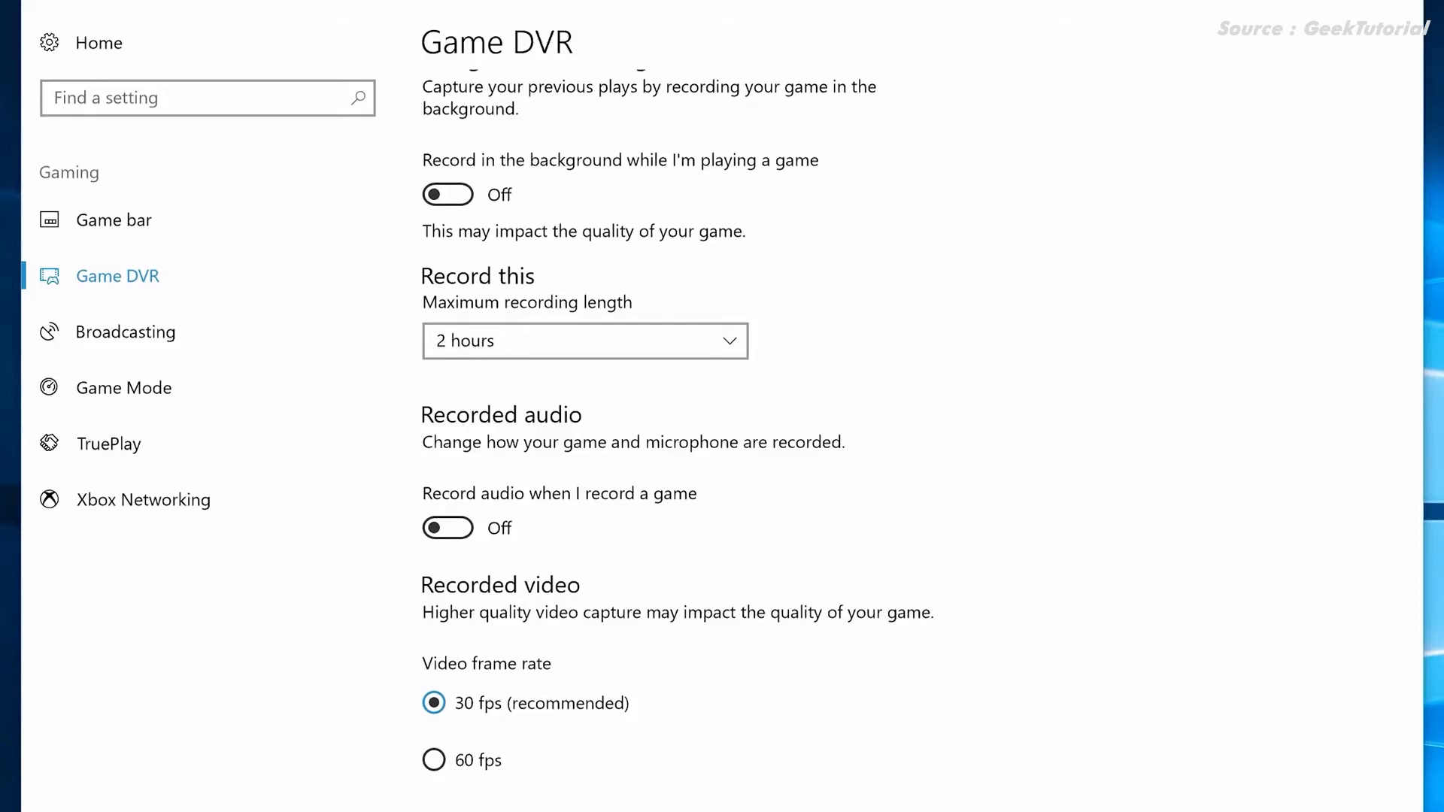
Step: Turn off audio recording and mouse cursor capture for game broadcasts and open the TruePlay settings
{"action": "left_click", "coordinate": [191, 335]}
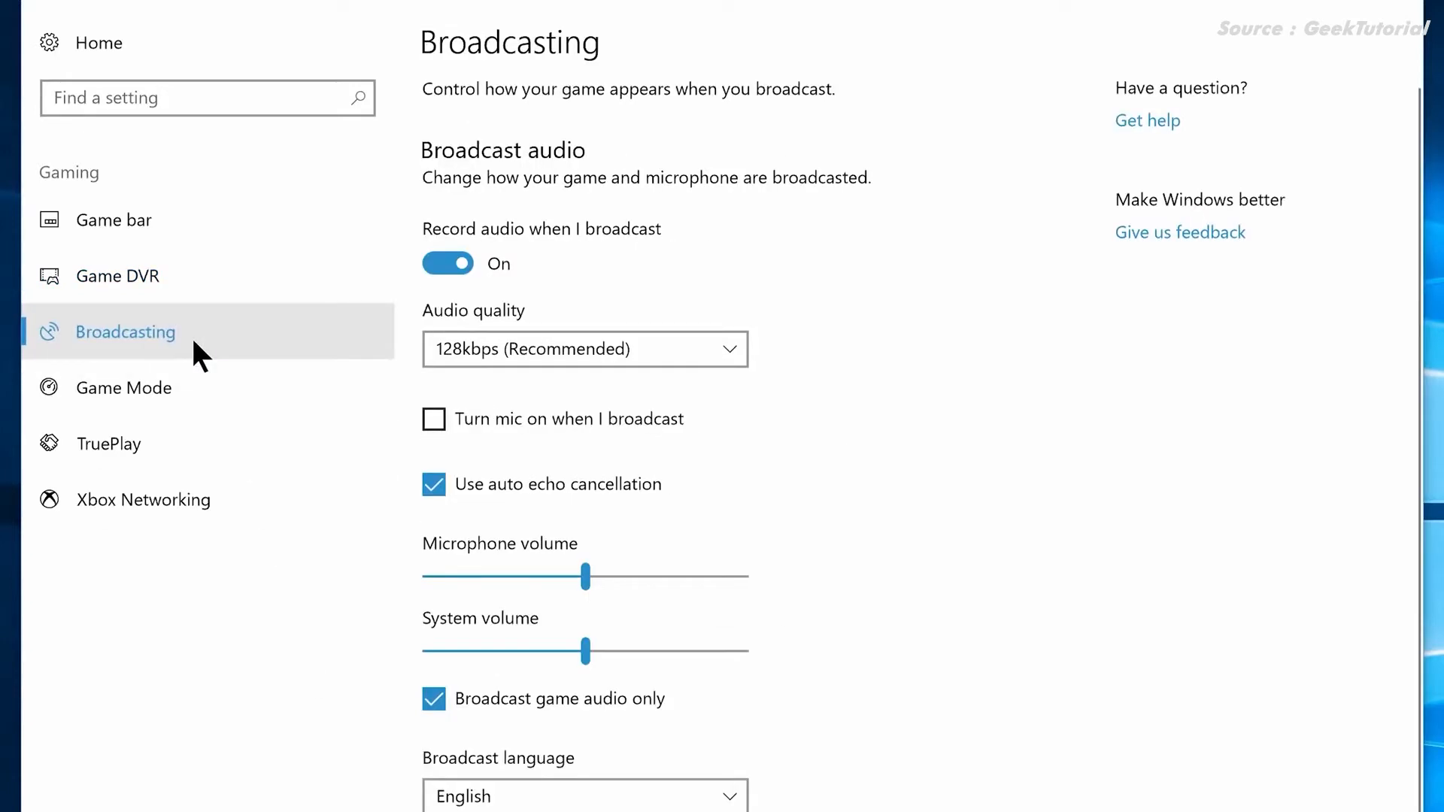
{"action": "left_click", "coordinate": [436, 265]}
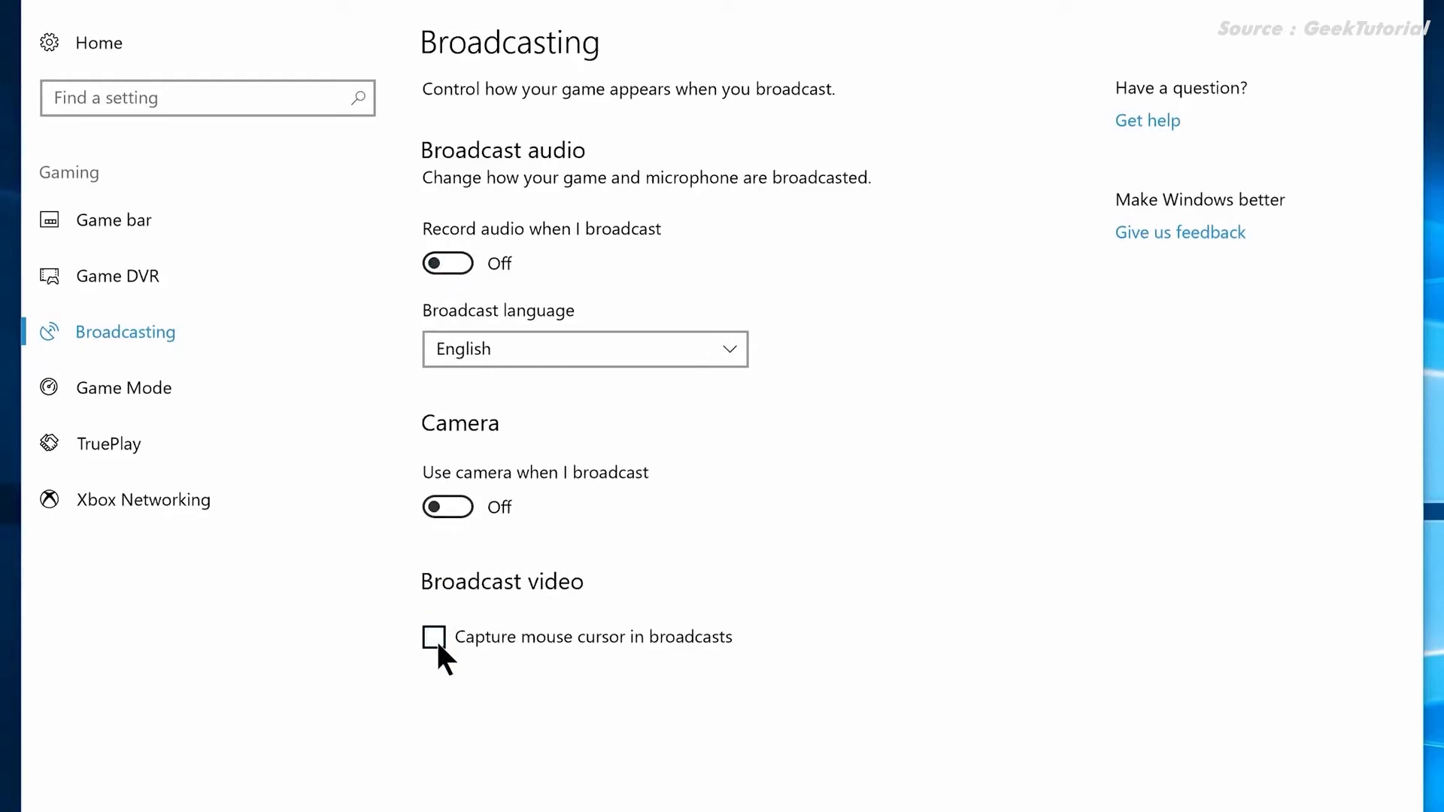
{"action": "left_click", "coordinate": [204, 453]}
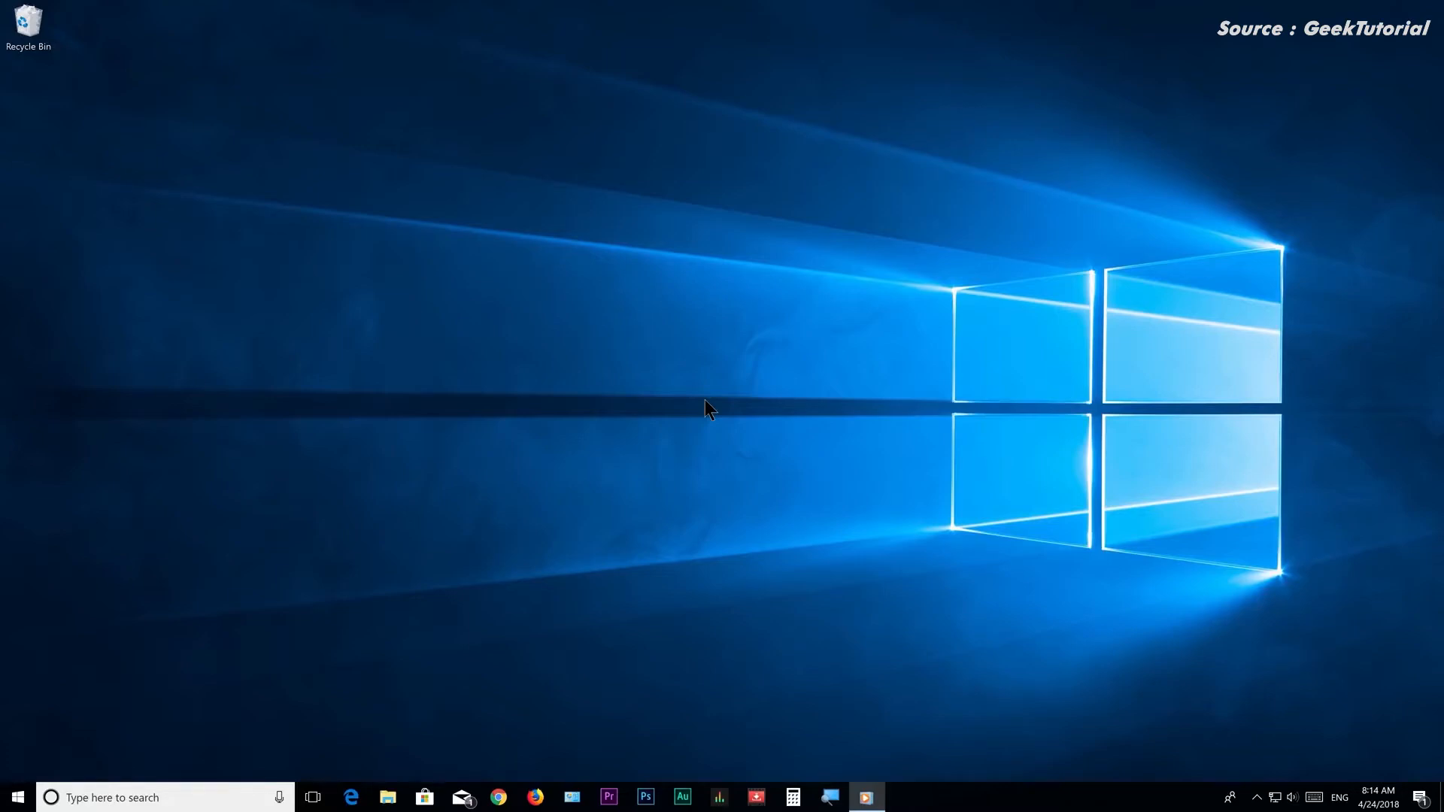
Step: Open Defragment and Optimize Drives and start optimizing the (C:) drive
{"action": "left_click", "coordinate": [18, 797]}
{"action": "type", "text": "Defragmen"}
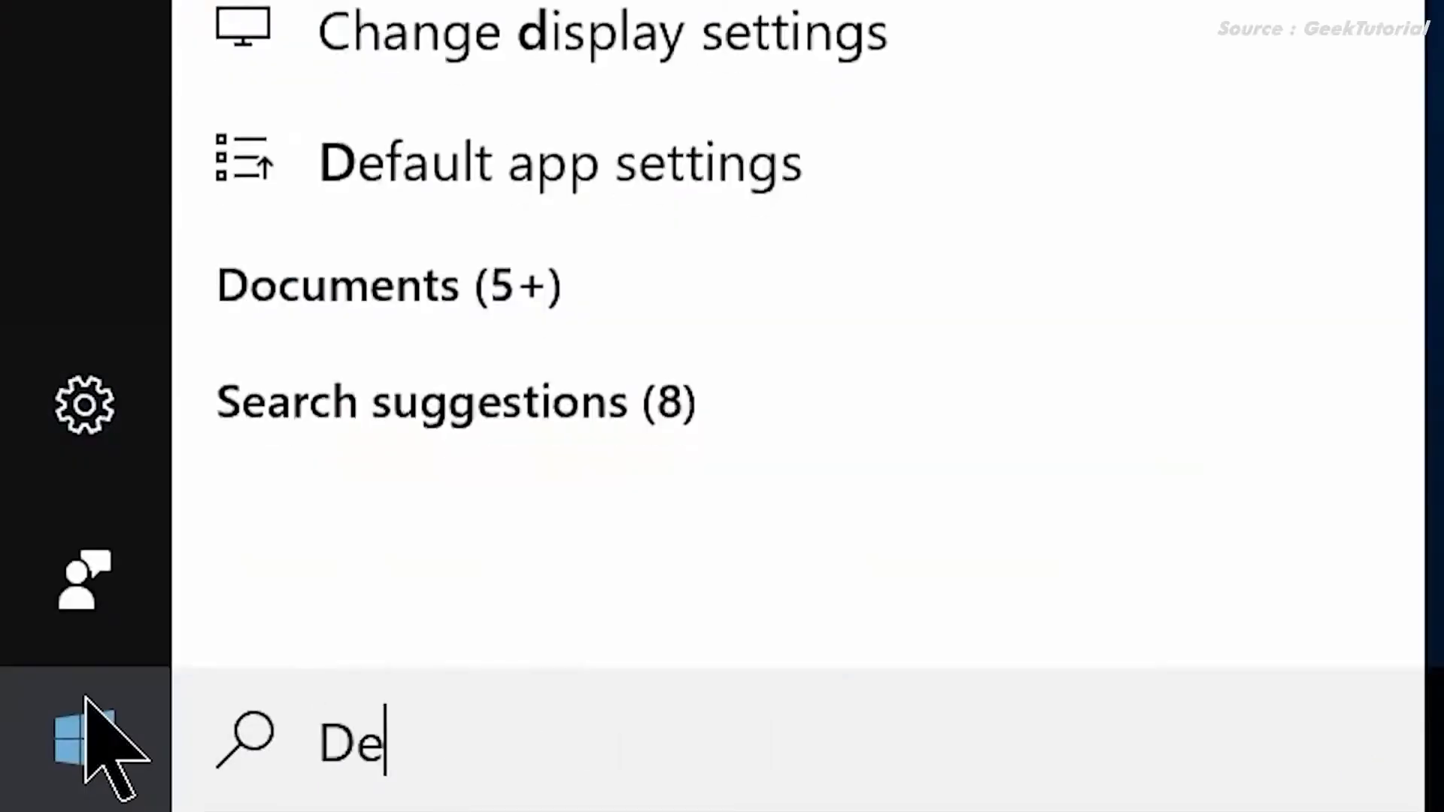
{"action": "type", "text": "t and optimize drives"}
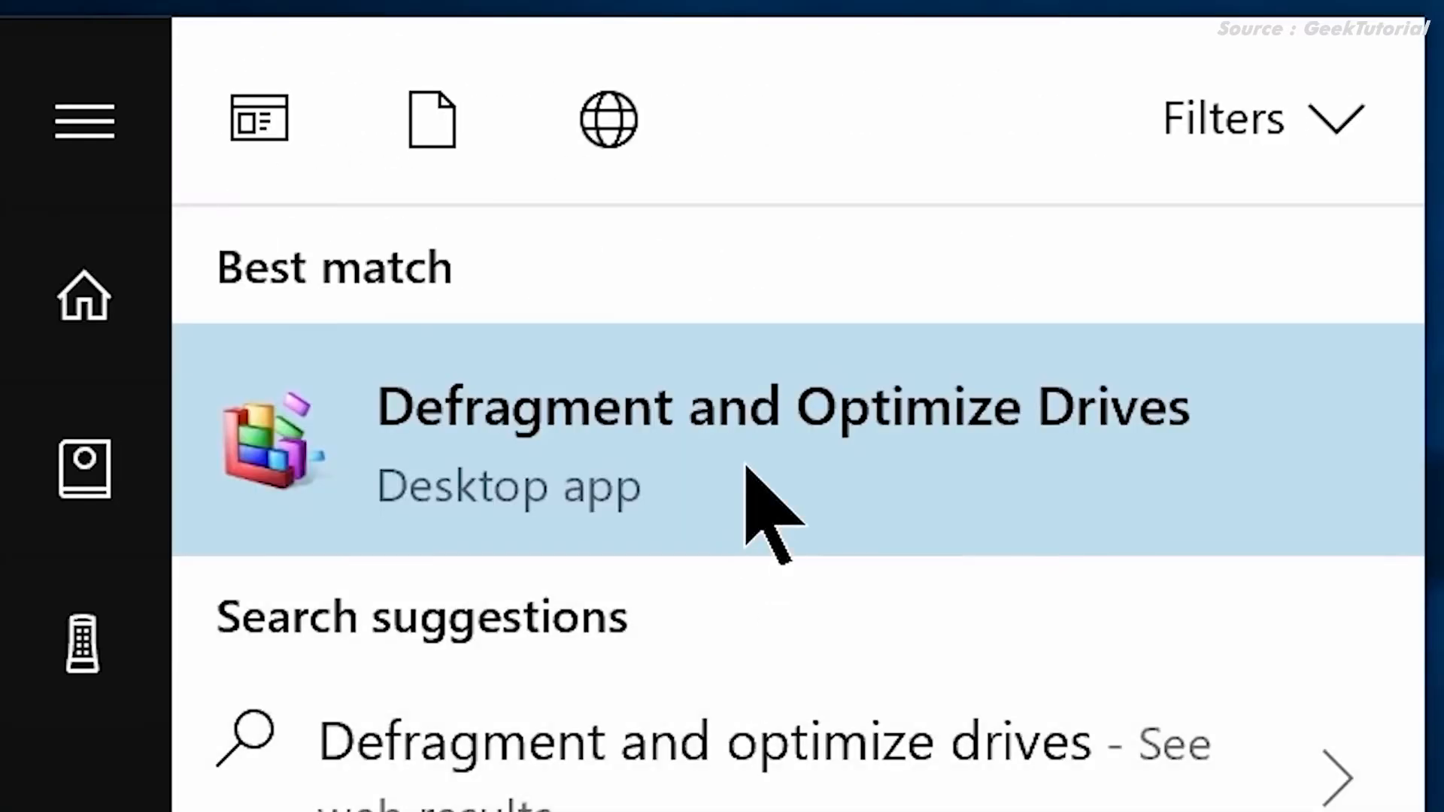
{"action": "left_click", "coordinate": [745, 464]}
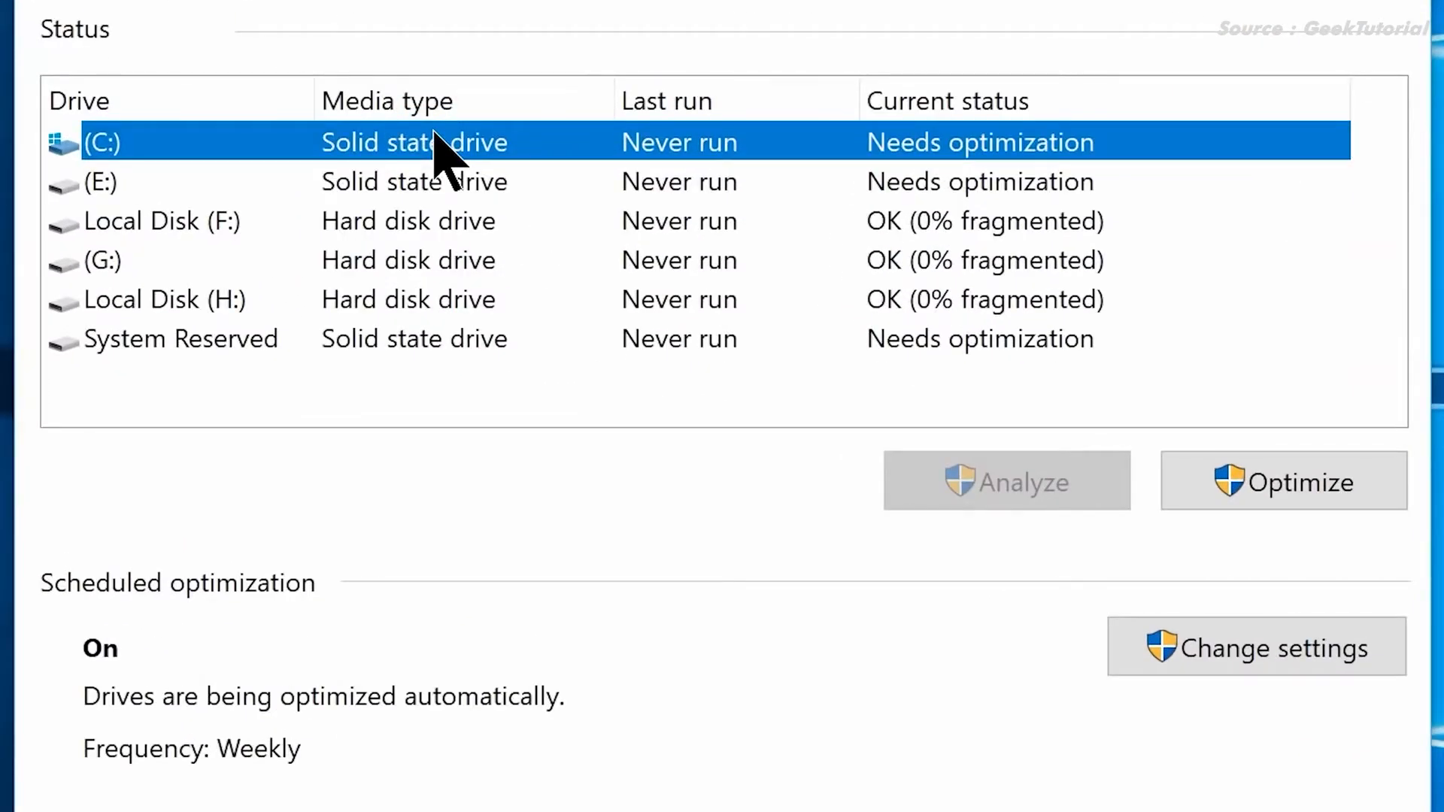
{"action": "left_click", "coordinate": [1281, 489]}
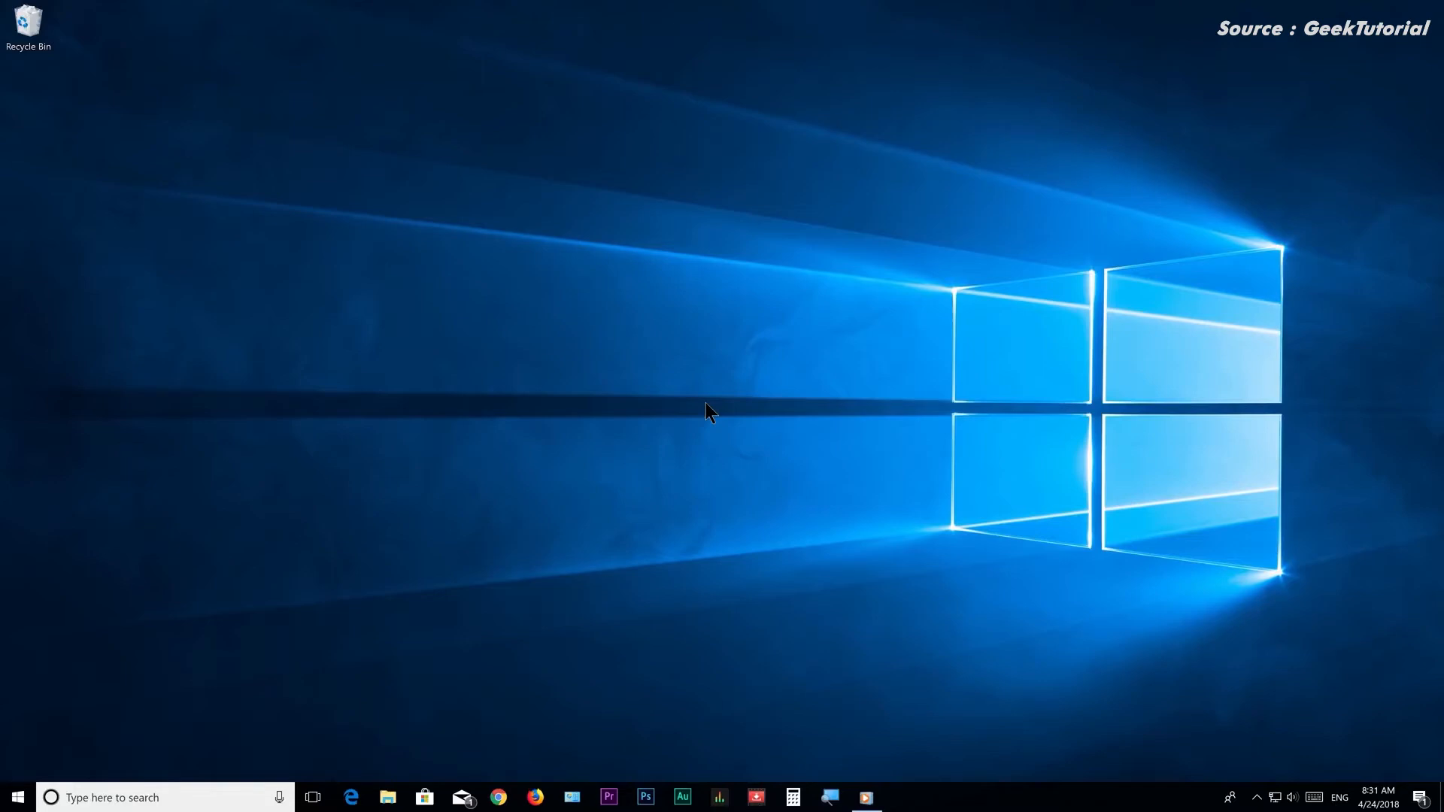
Step: Open Task Manager and look through the list of startup programs
{"action": "right_click", "coordinate": [994, 798]}
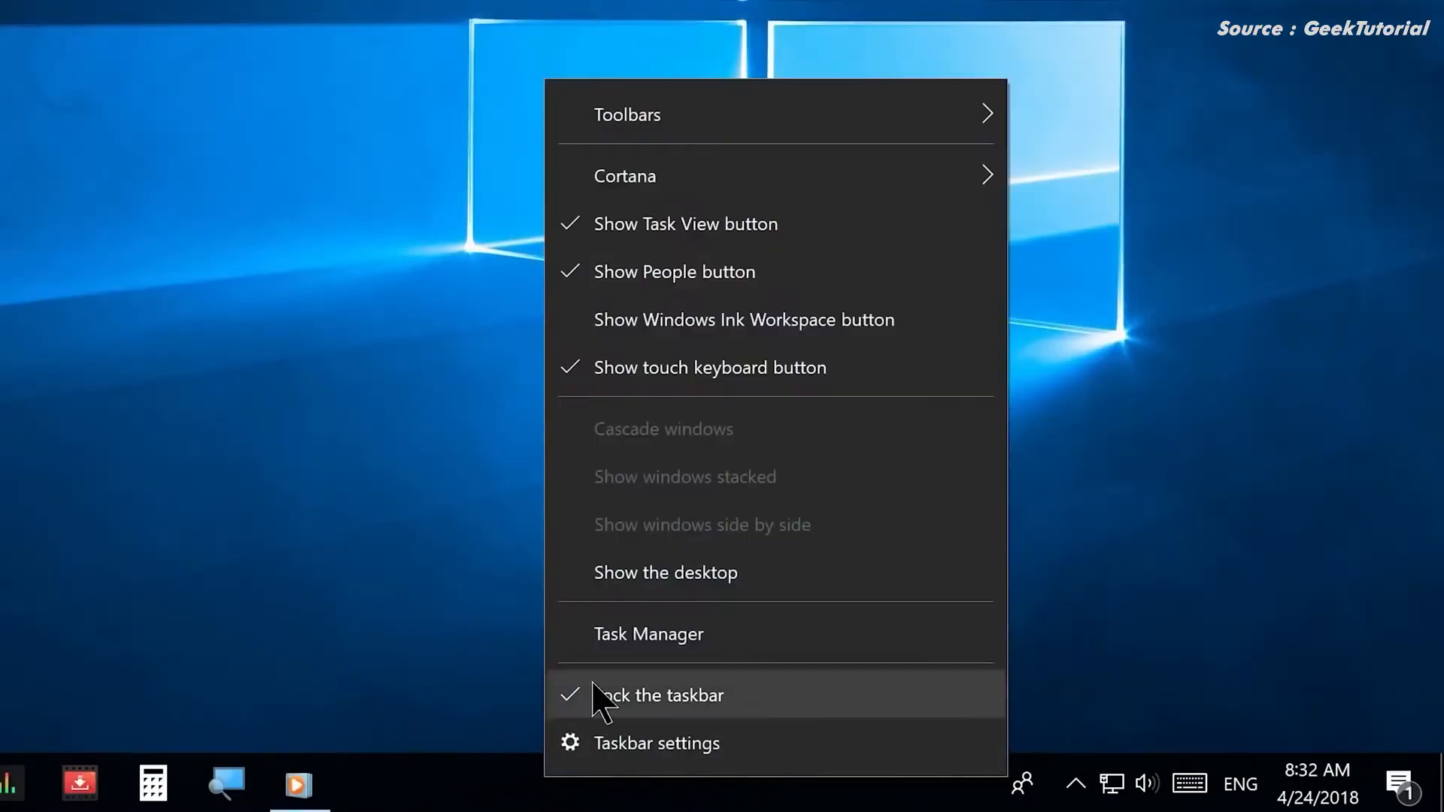
{"action": "left_click", "coordinate": [591, 634]}
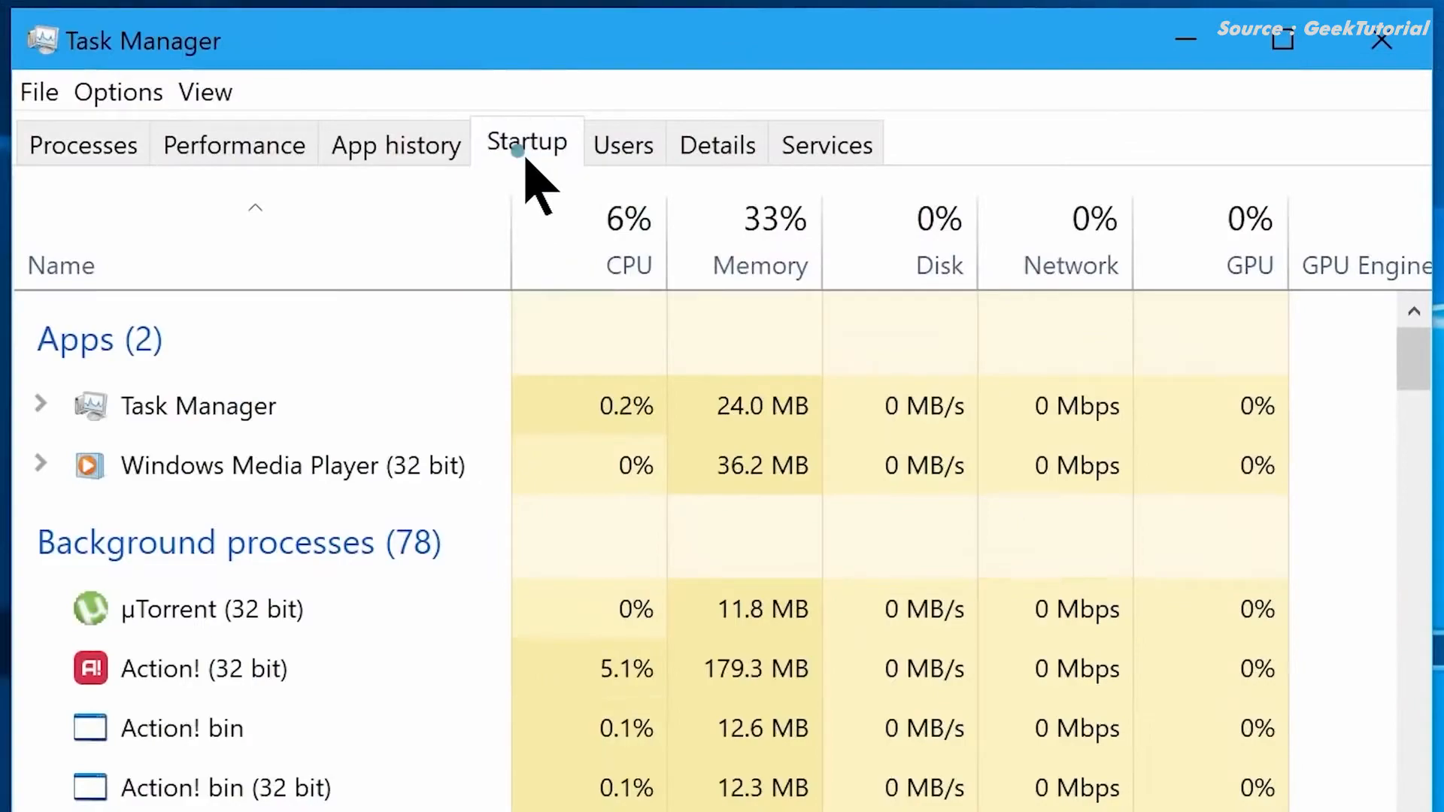
{"action": "left_click", "coordinate": [591, 95]}
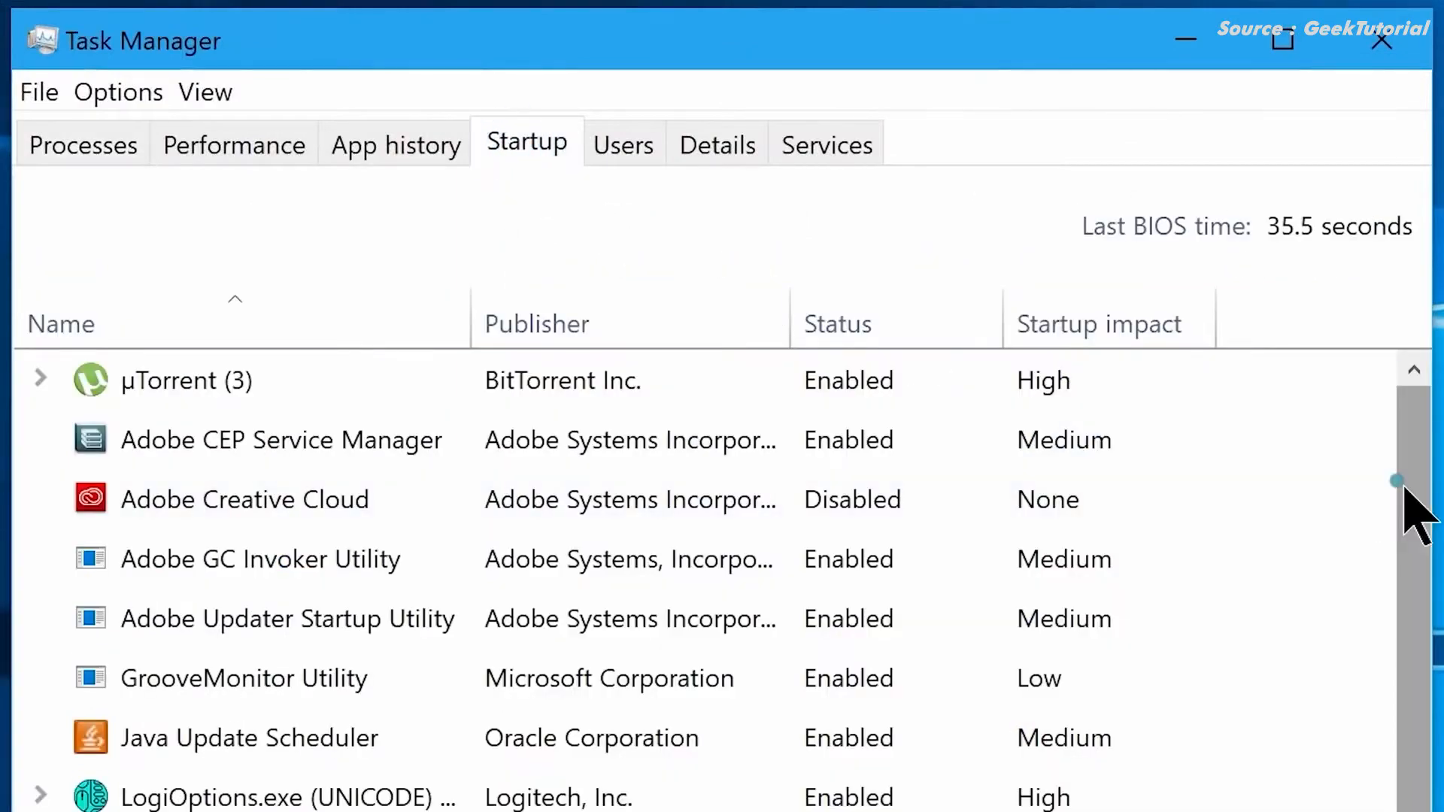
{"action": "left_click_drag", "start_coordinate": [1142, 310], "coordinate": [1146, 431]}
{"action": "left_click_drag", "start_coordinate": [1409, 682], "coordinate": [1408, 459]}
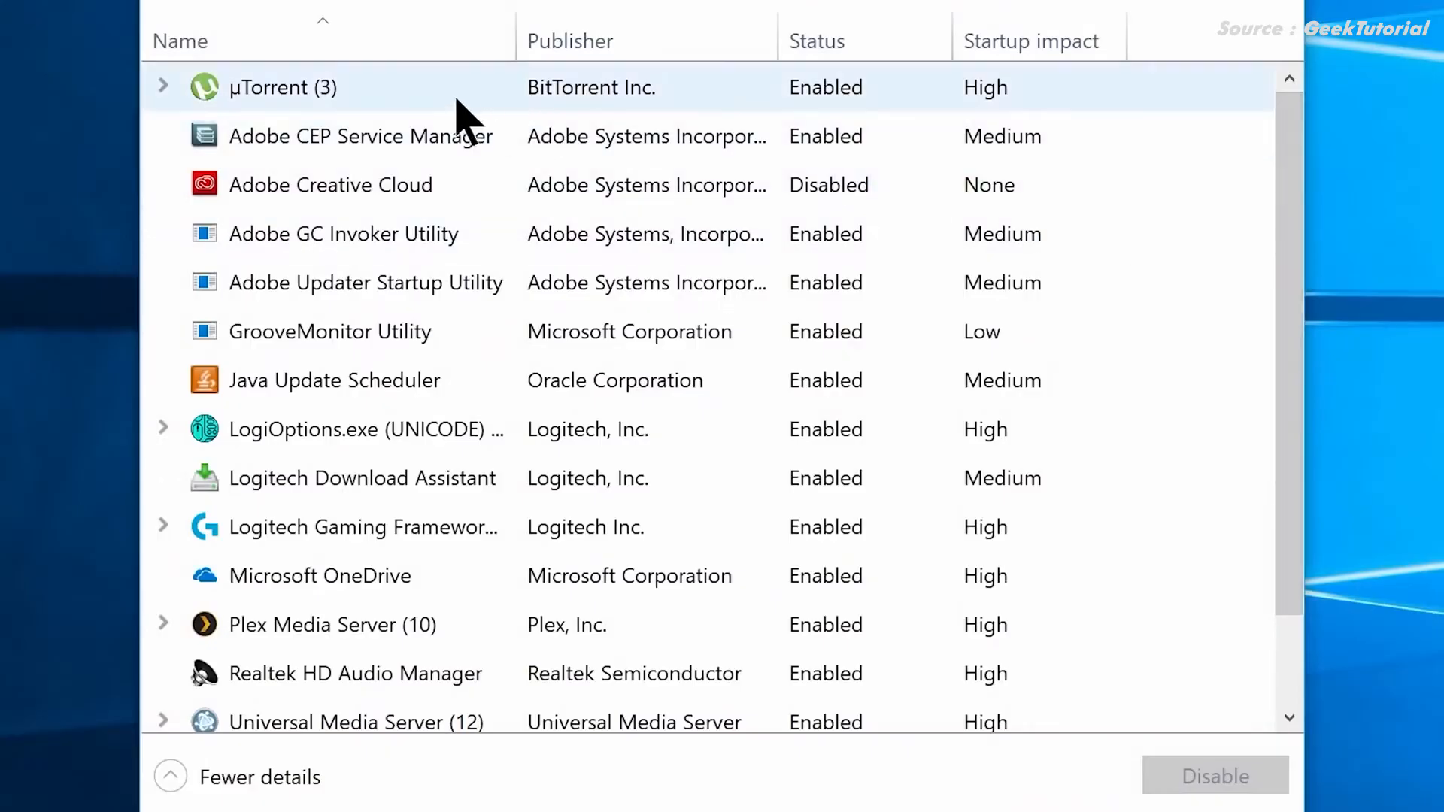
Step: Disable µTorrent, Adobe CEP Service Manager, Adobe GC Invoker Utility and Adobe Updater Startup Utility at startup
{"action": "left_click", "coordinate": [378, 88]}
{"action": "left_click", "coordinate": [1192, 786]}
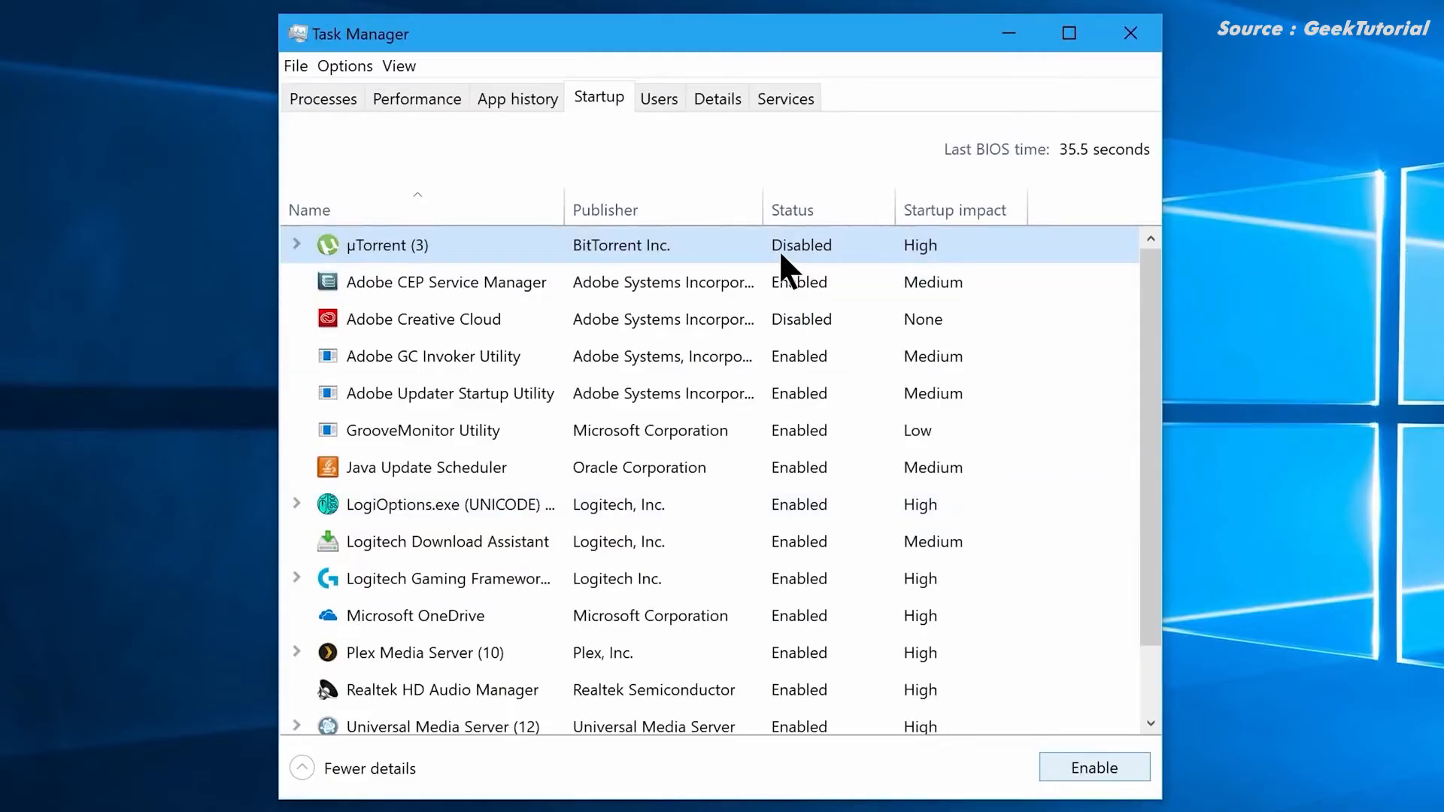
{"action": "left_click", "coordinate": [779, 280]}
{"action": "left_click", "coordinate": [1095, 768]}
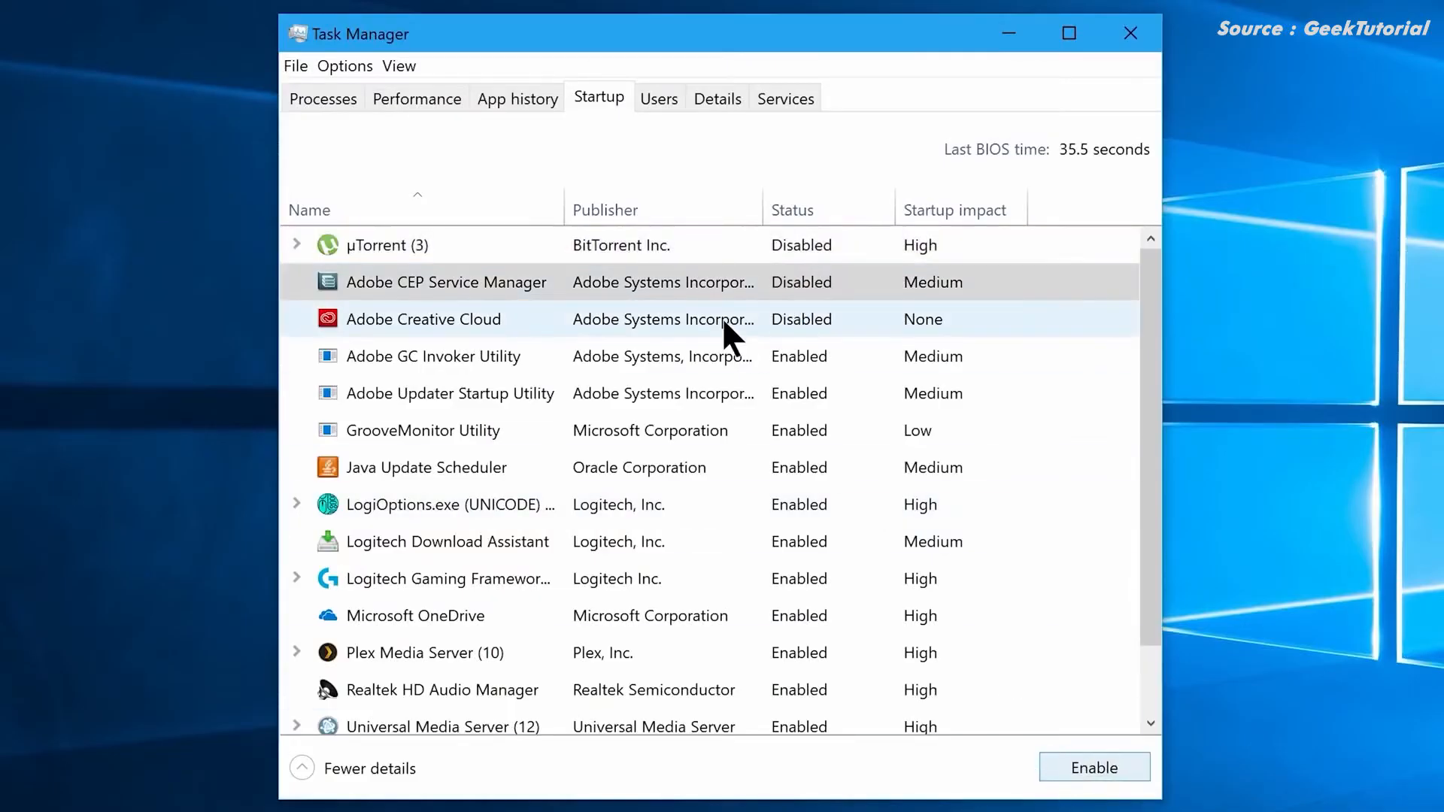
{"action": "left_click", "coordinate": [714, 357]}
{"action": "left_click", "coordinate": [1082, 767]}
{"action": "left_click", "coordinate": [715, 394]}
{"action": "left_click", "coordinate": [1082, 767]}
Step: Disable GrooveMonitor Utility, Java Update Scheduler, LogiOptions, Logitech Download Assistant, Logitech Gaming Framework and Microsoft OneDrive at startup
{"action": "left_click", "coordinate": [715, 431]}
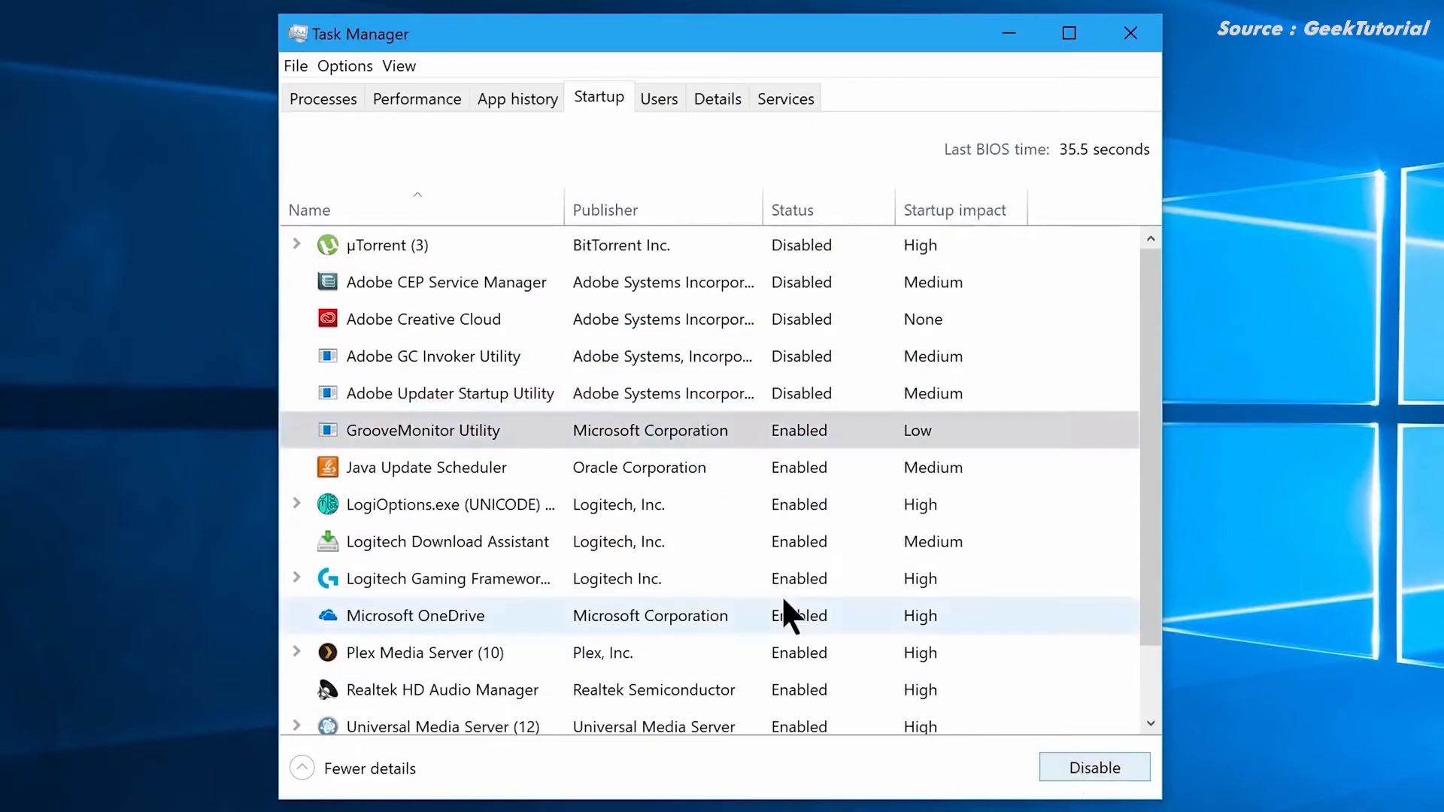
{"action": "left_click", "coordinate": [1081, 768]}
{"action": "left_click", "coordinate": [715, 468]}
{"action": "left_click", "coordinate": [1082, 768]}
{"action": "left_click", "coordinate": [1082, 767]}
{"action": "left_click", "coordinate": [818, 583]}
{"action": "left_click", "coordinate": [1081, 768]}
{"action": "left_click", "coordinate": [865, 616]}
{"action": "left_click", "coordinate": [1081, 767]}
Step: Disable Plex Media Server, Universal Media Server and Utweb at startup, and close Task Manager
{"action": "left_click", "coordinate": [892, 654]}
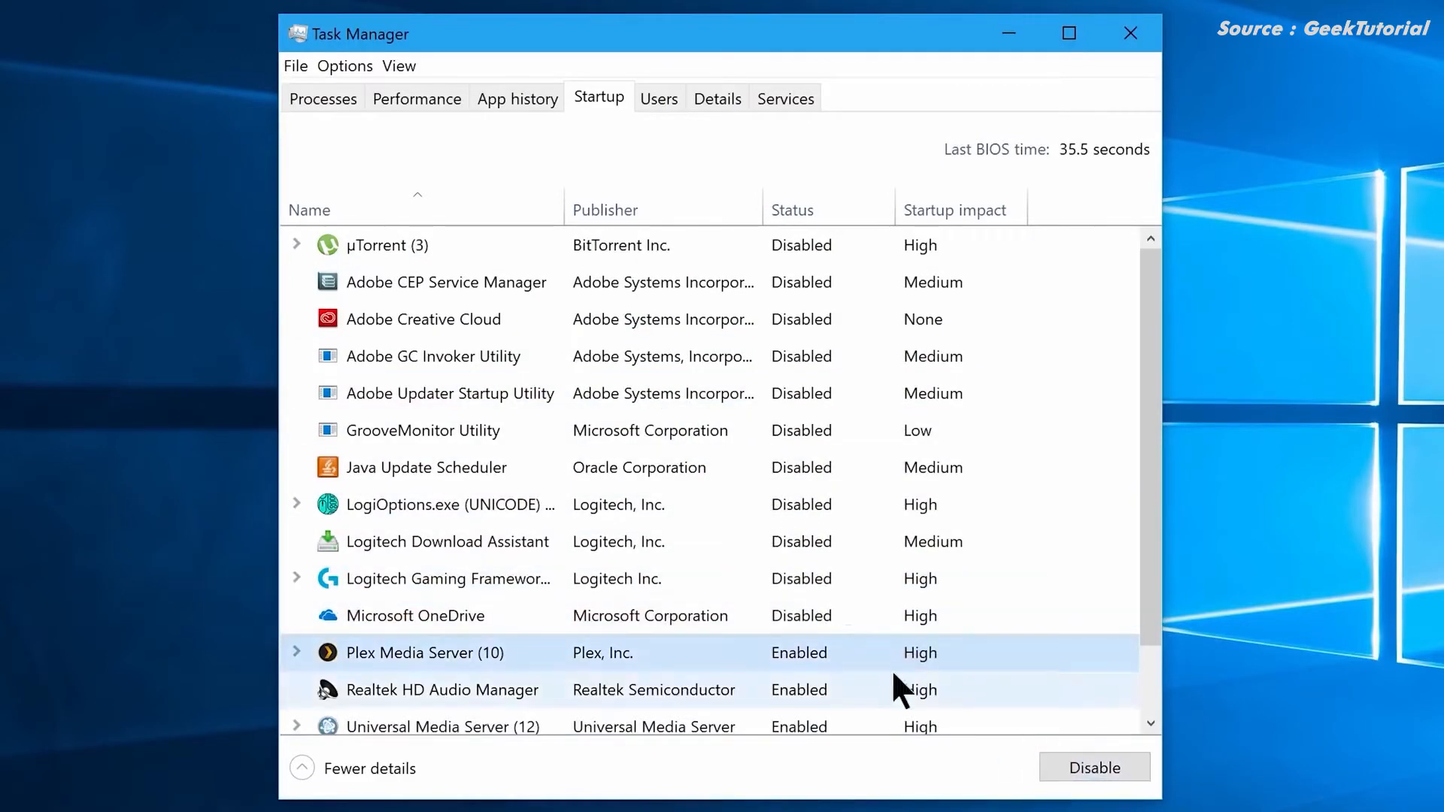
{"action": "left_click", "coordinate": [1082, 767]}
{"action": "left_click", "coordinate": [921, 724]}
{"action": "left_click", "coordinate": [1059, 765]}
{"action": "scroll", "coordinate": [936, 714], "scroll_direction": "down", "scroll_amount": 1}
{"action": "left_click", "coordinate": [932, 680]}
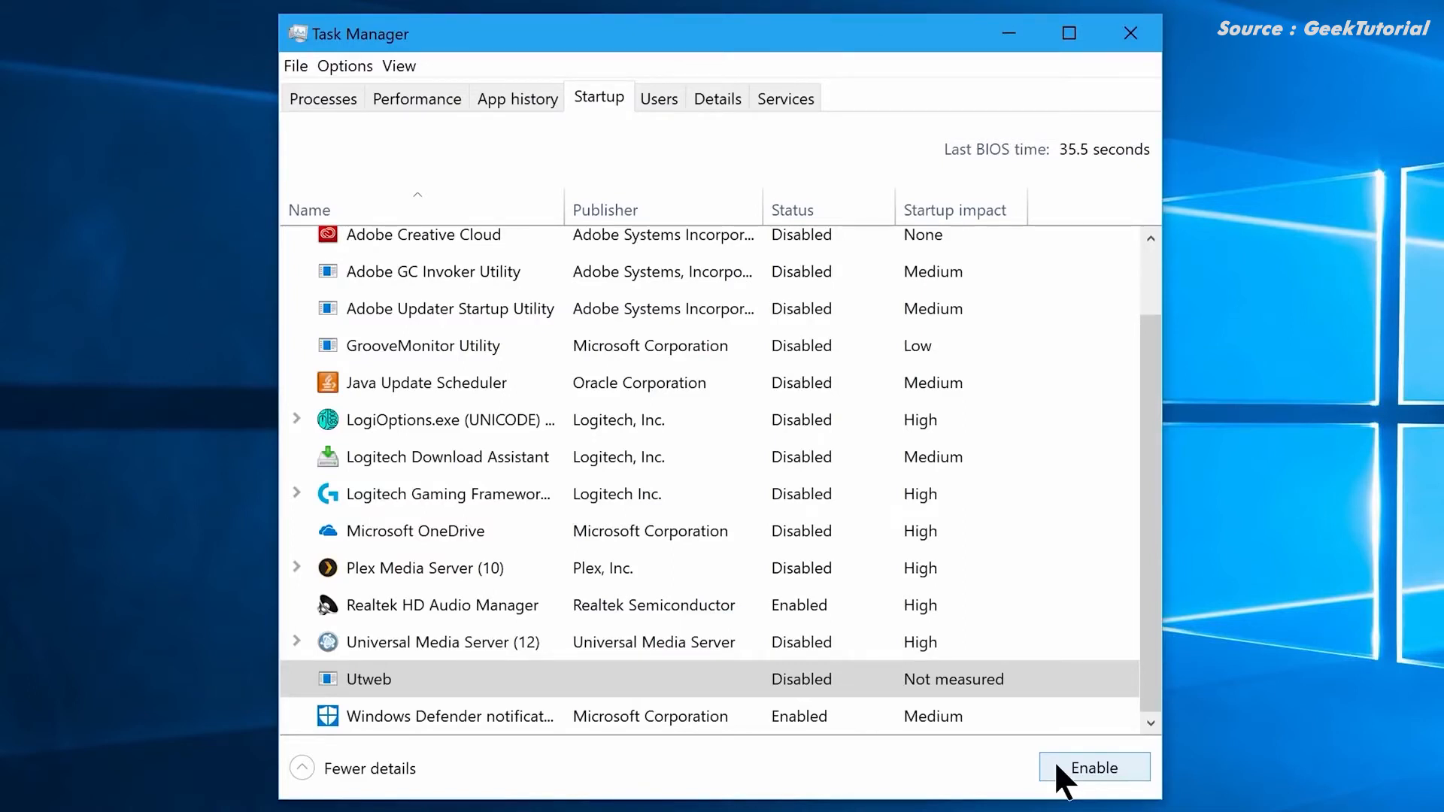
{"action": "left_click", "coordinate": [1111, 31]}
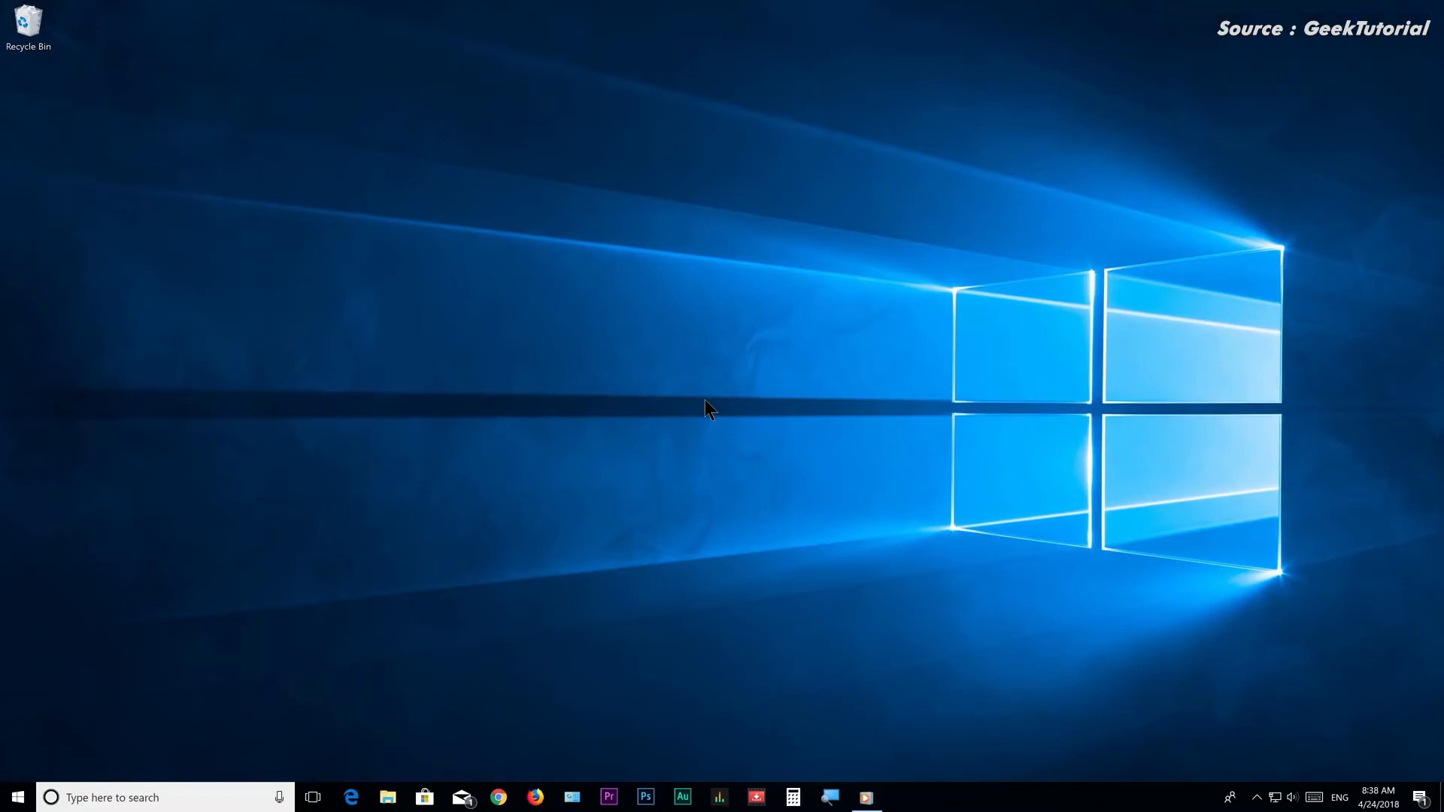
Step: Open the Windows Temp folder with the Run command temp and grant permission to access it
{"action": "key", "text": "super+r"}
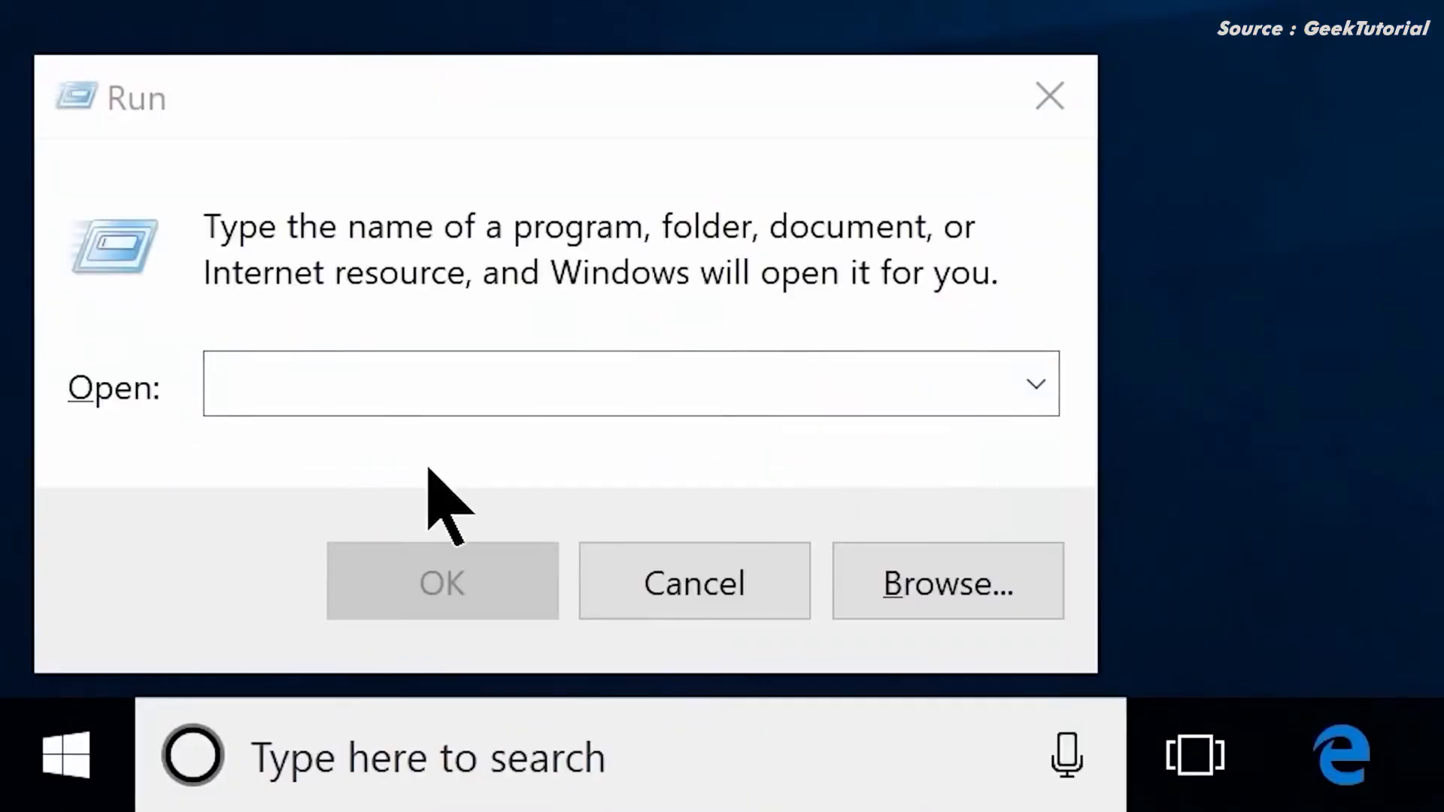
{"action": "left_click", "coordinate": [419, 388]}
{"action": "type", "text": "temp"}
{"action": "left_click", "coordinate": [429, 594]}
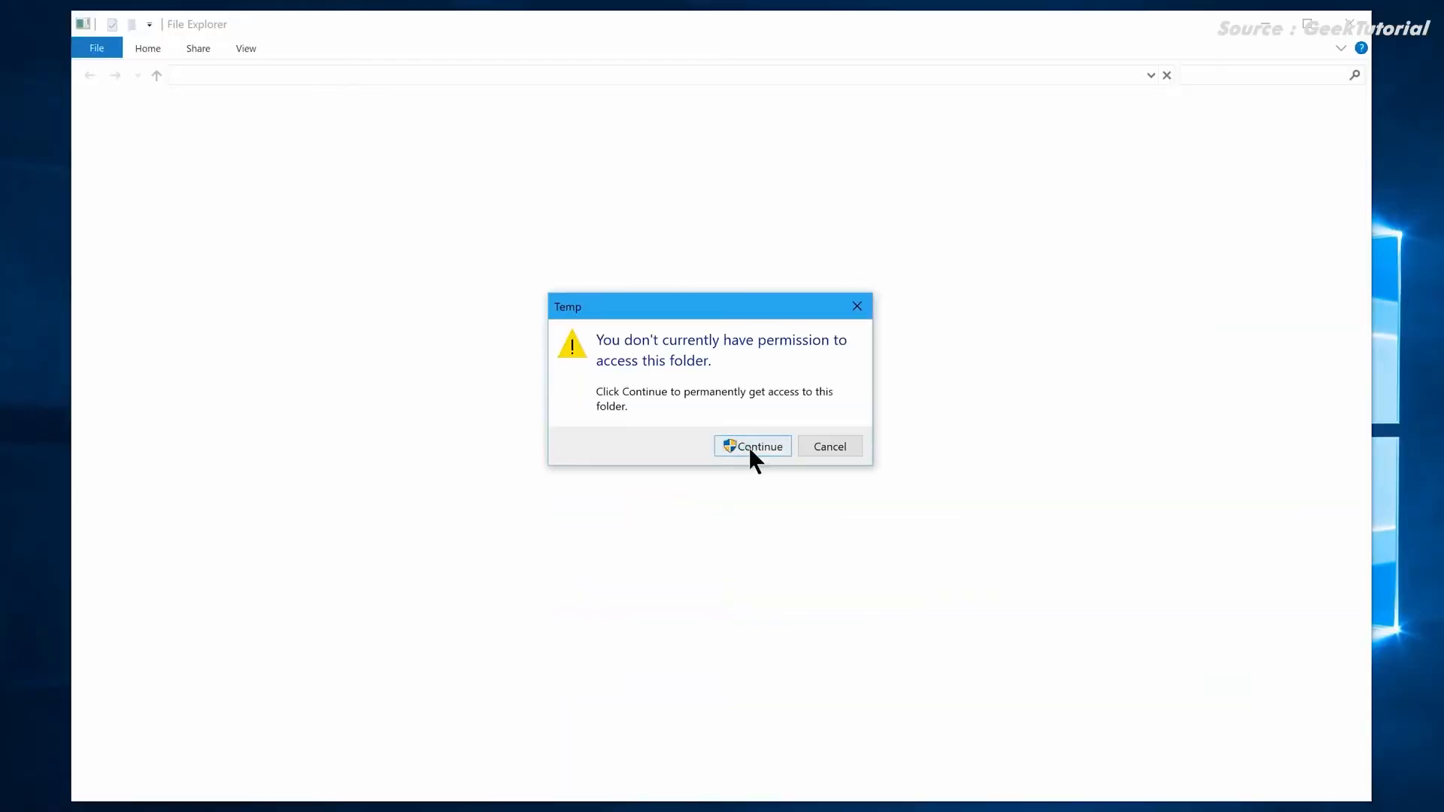
{"action": "left_click", "coordinate": [747, 446]}
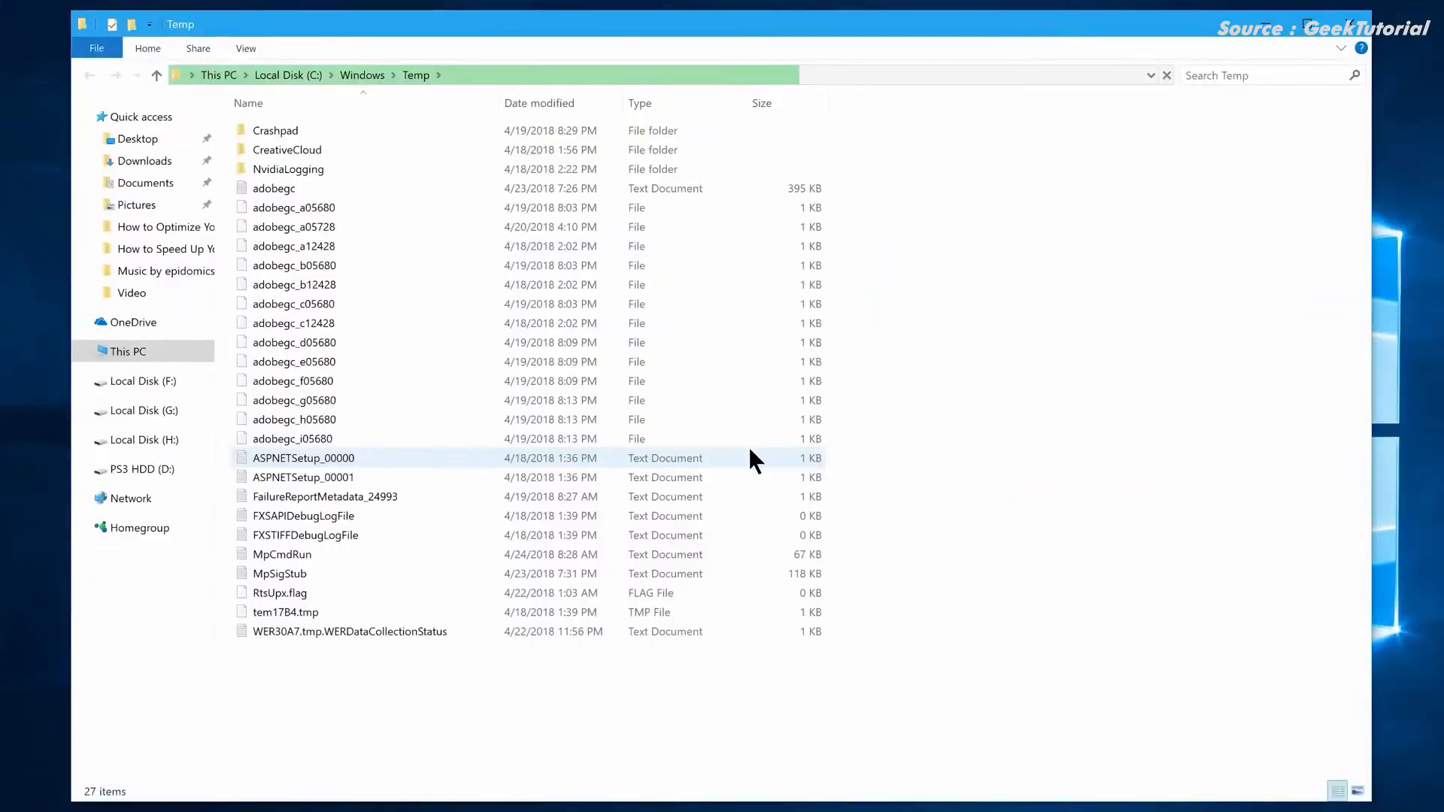
Step: Permanently delete all files and folders in the Windows Temp folder
{"action": "left_click", "coordinate": [748, 450]}
{"action": "key", "text": "ctrl+a"}
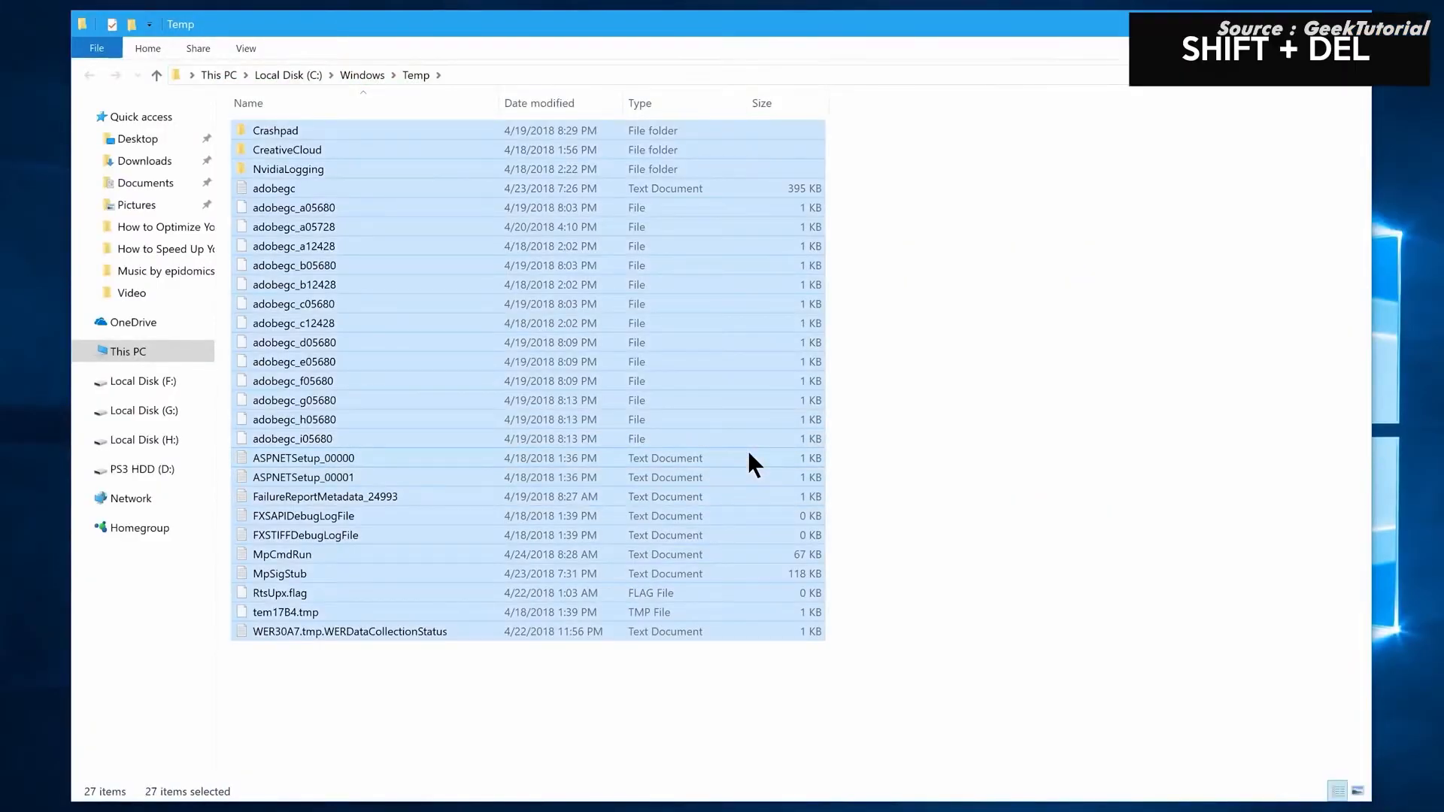
{"action": "key", "text": "shift+Delete"}
{"action": "left_click", "coordinate": [780, 435]}
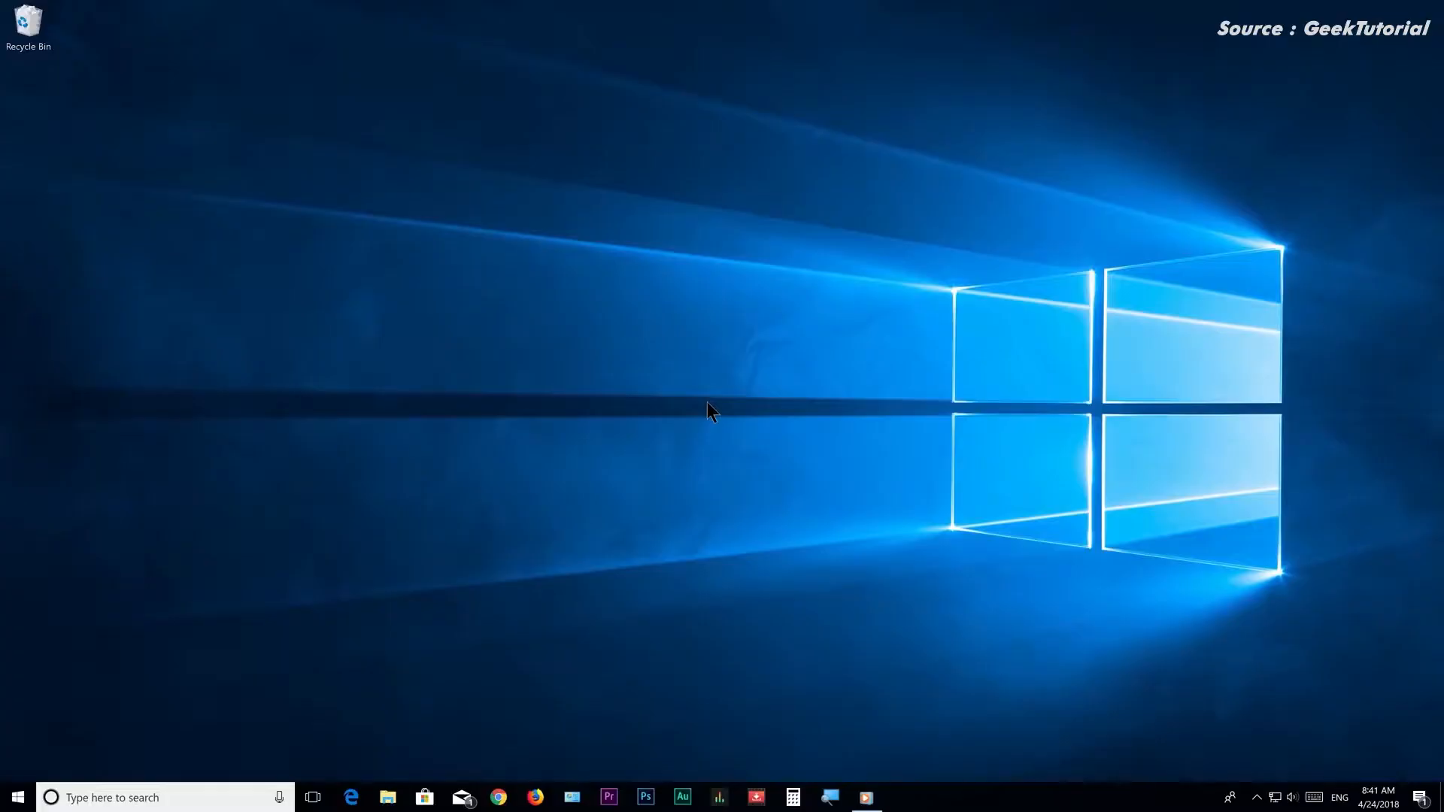
Step: Open the user's local temp folder with the Run command %temp% and permanently delete all its contents
{"action": "key", "text": "super+r"}
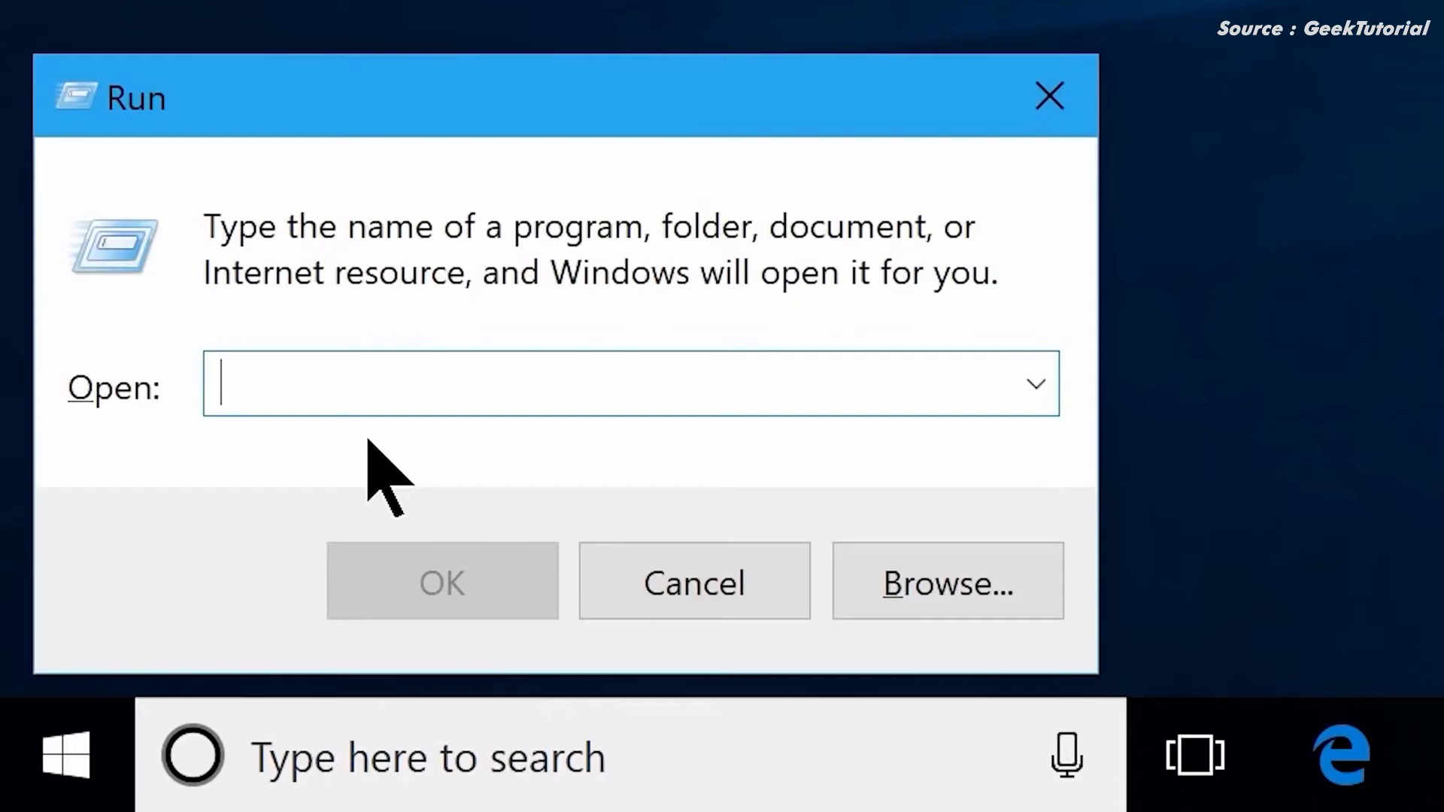
{"action": "type", "text": "%temp"}
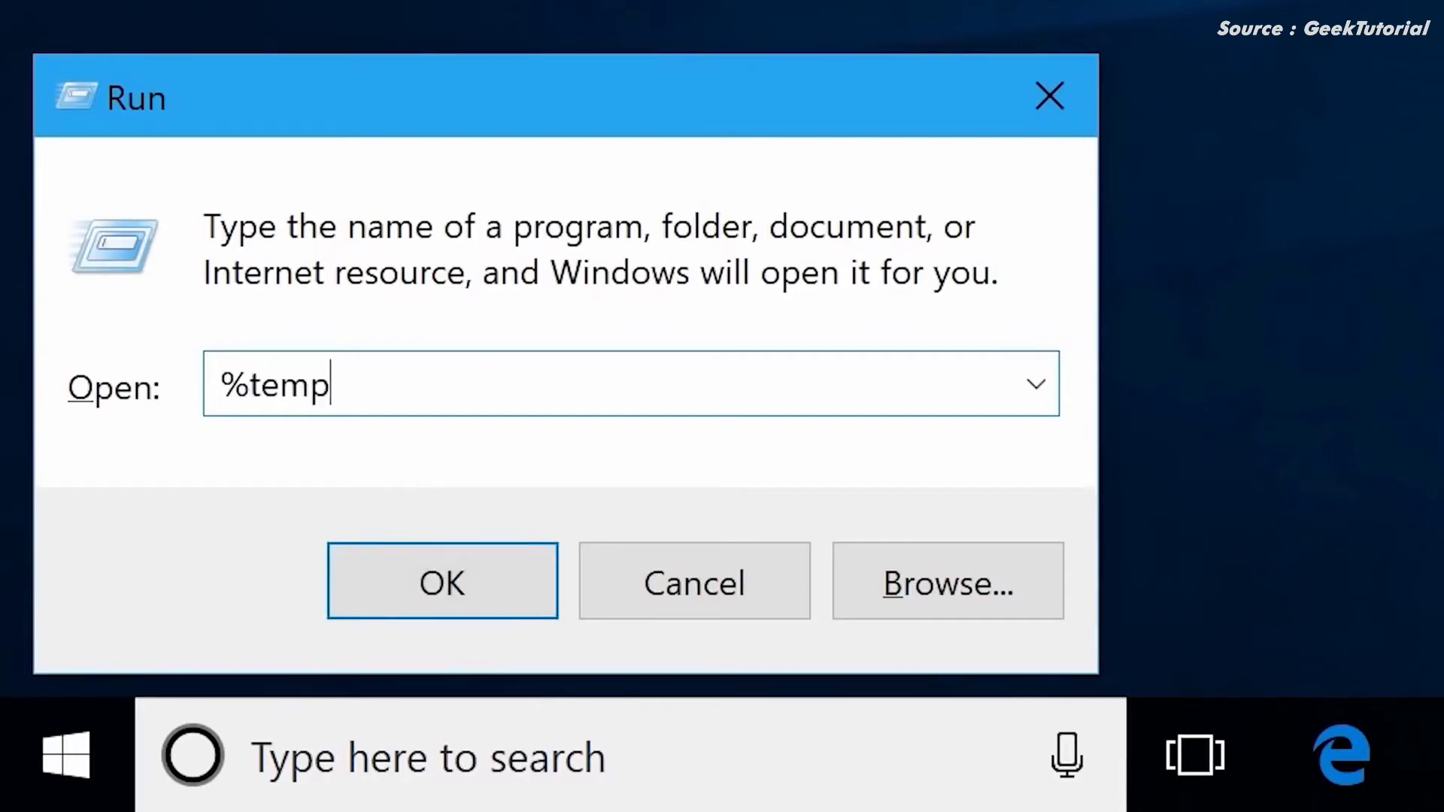
{"action": "type", "text": "%"}
{"action": "left_click", "coordinate": [435, 596]}
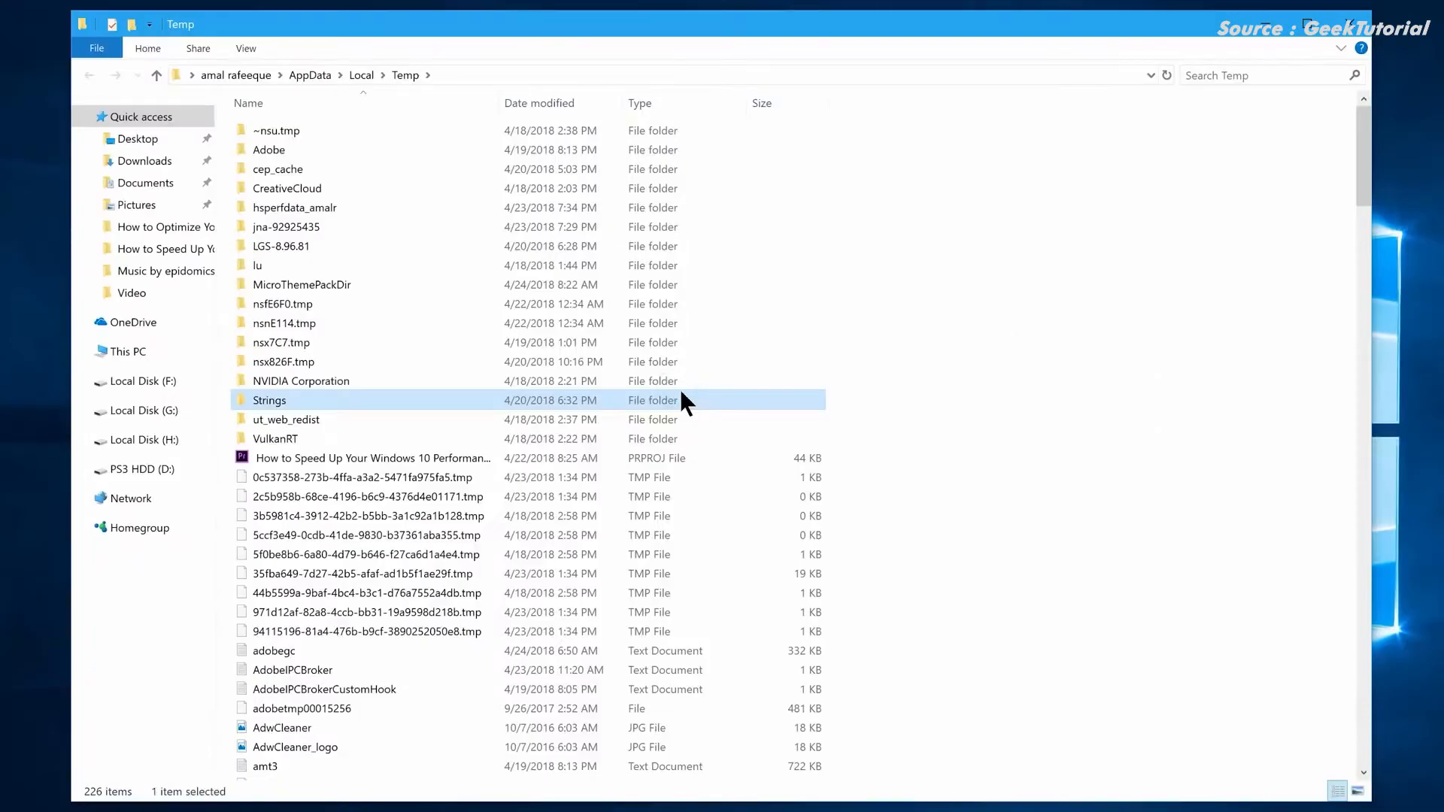
{"action": "key", "text": "ctrl+a"}
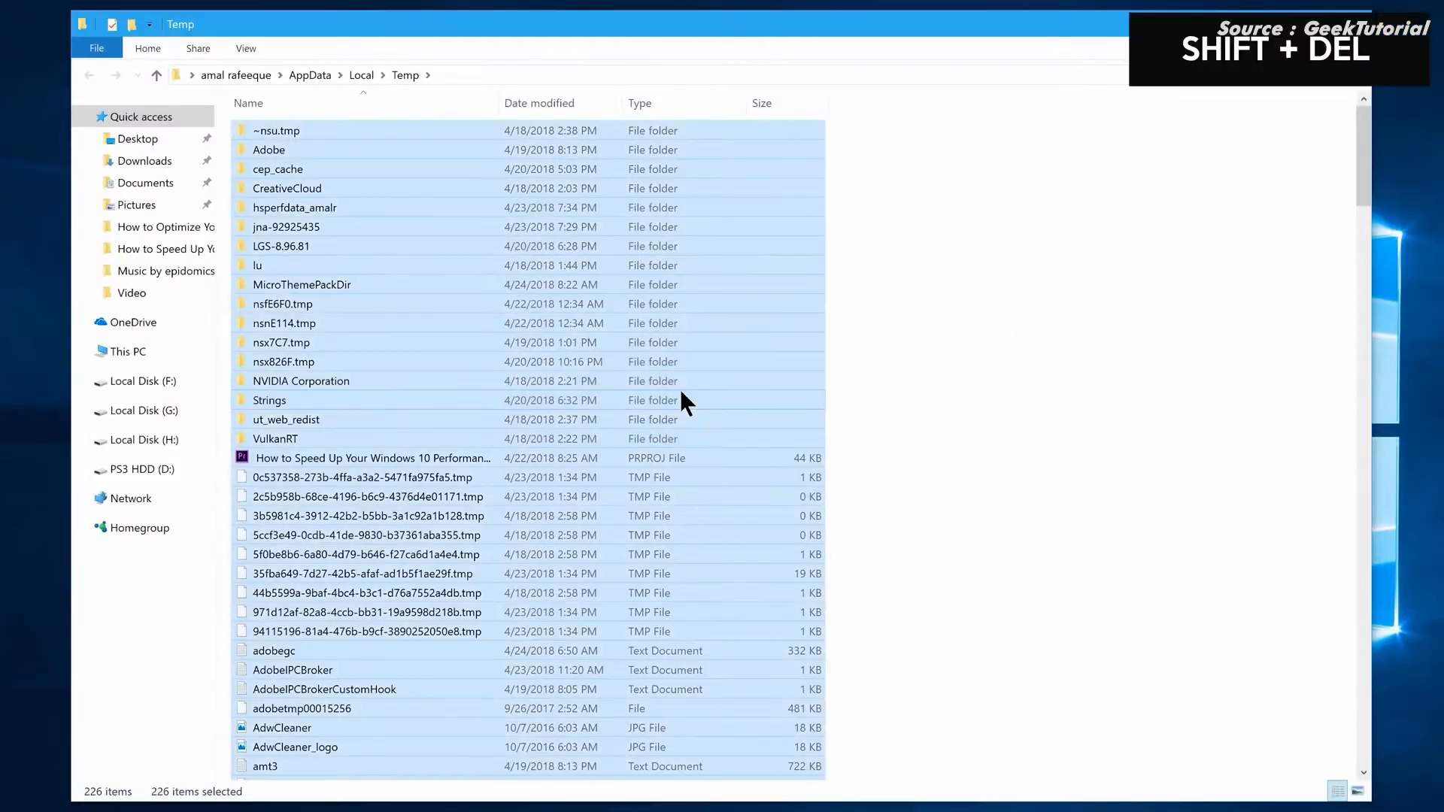
{"action": "key", "text": "shift+Delete"}
{"action": "left_click", "coordinate": [778, 433]}
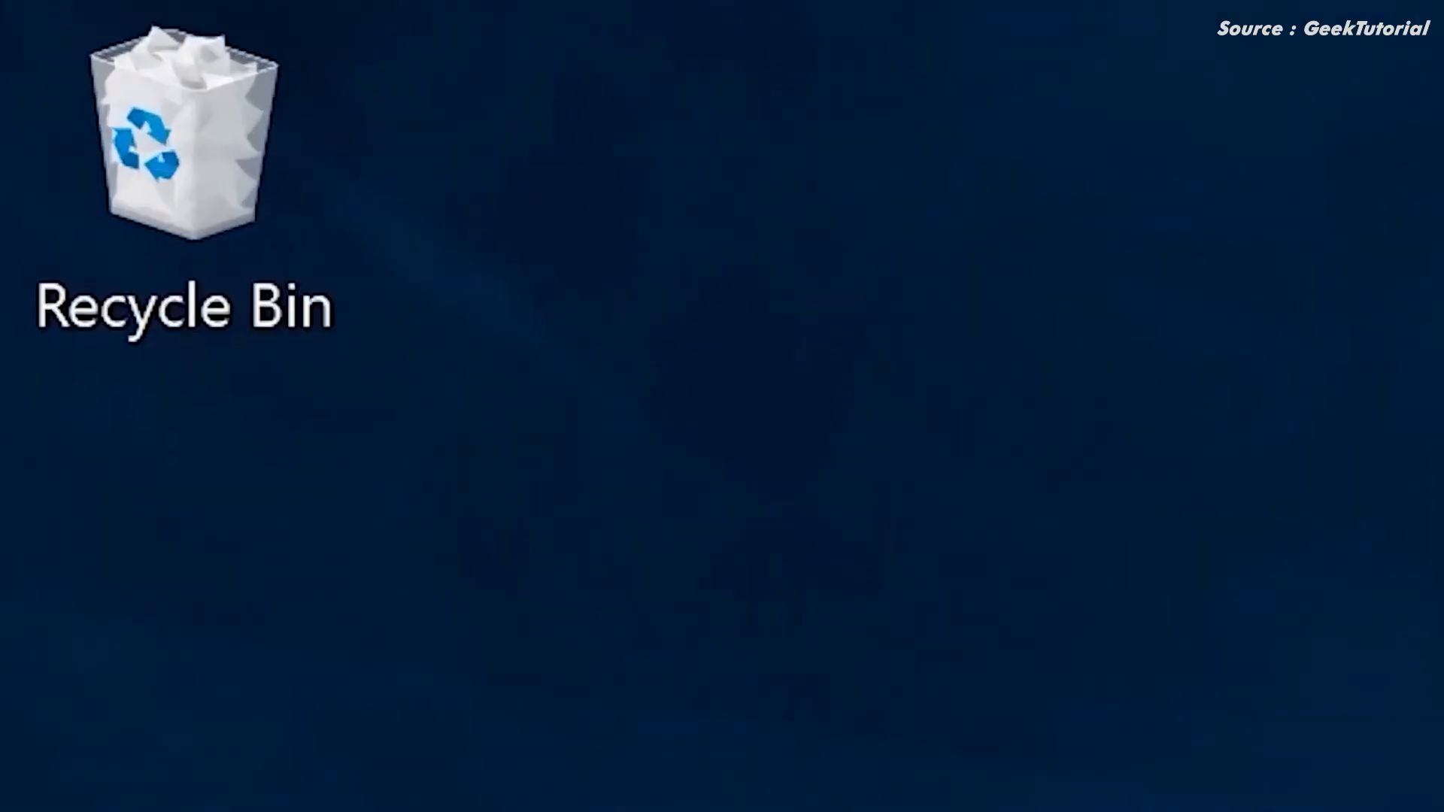
Step: Open the Recycle Bin and permanently delete all items in it
{"action": "double_click", "coordinate": [30, 24]}
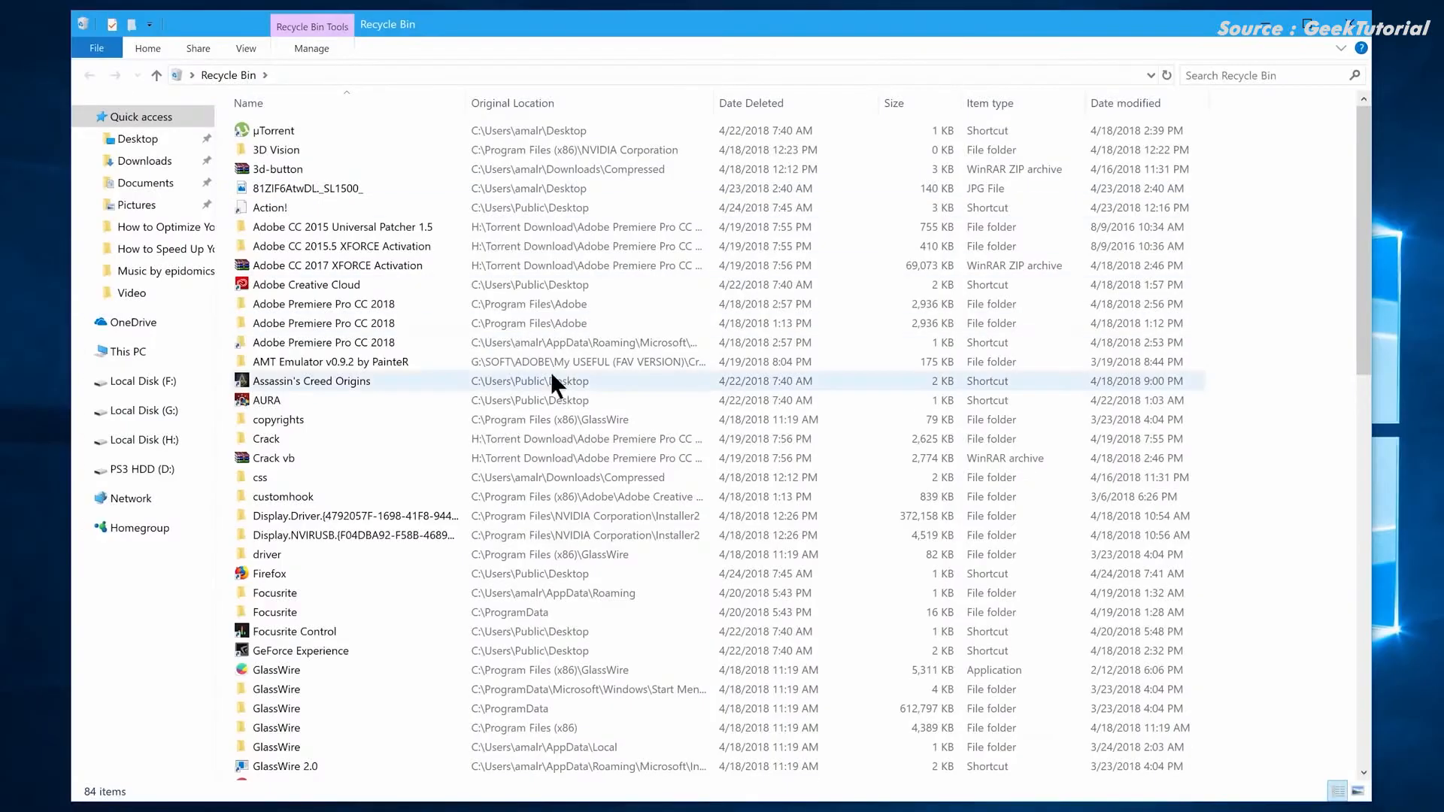
{"action": "key", "text": "ctrl+a"}
{"action": "right_click", "coordinate": [706, 428]}
{"action": "left_click", "coordinate": [561, 466]}
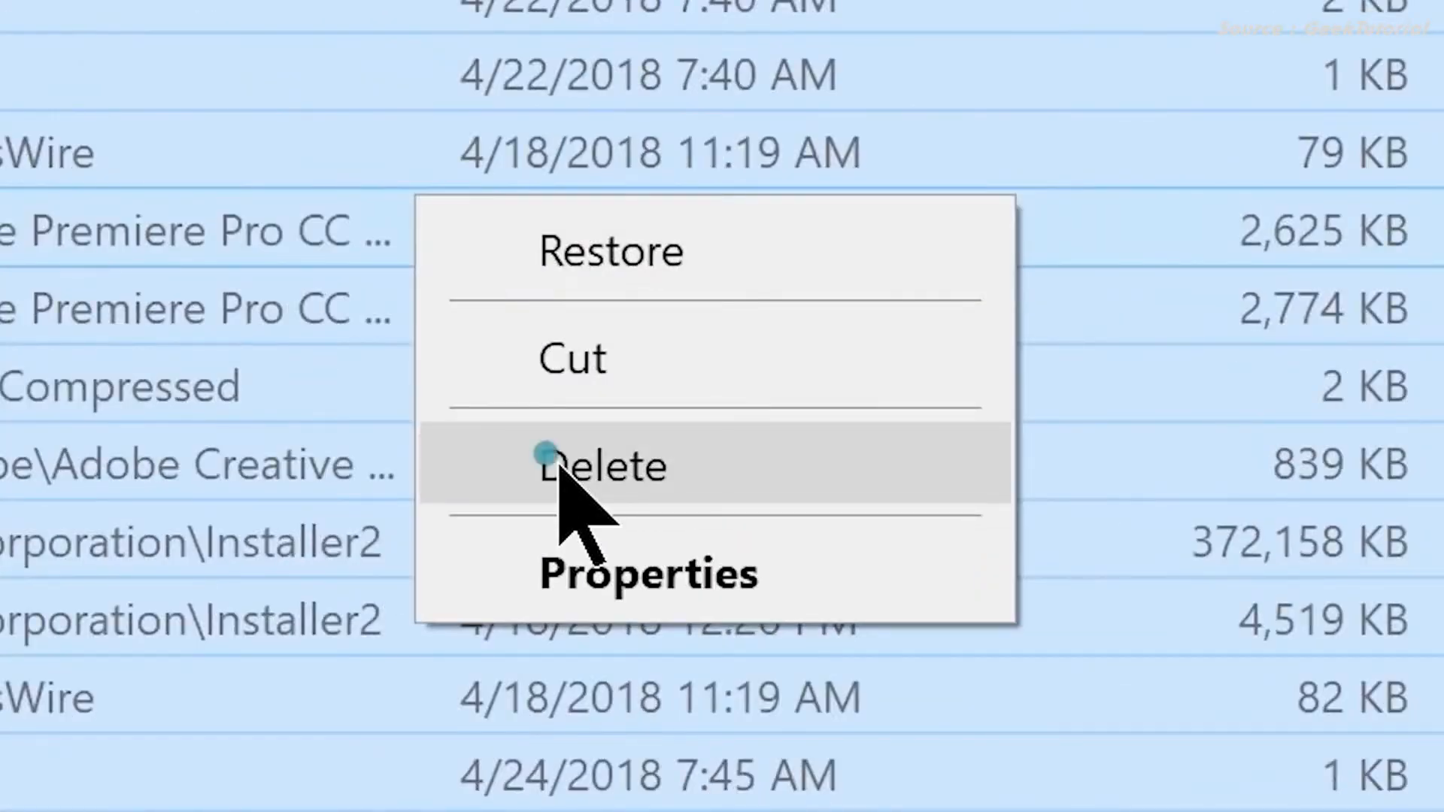
{"action": "left_click", "coordinate": [922, 485]}
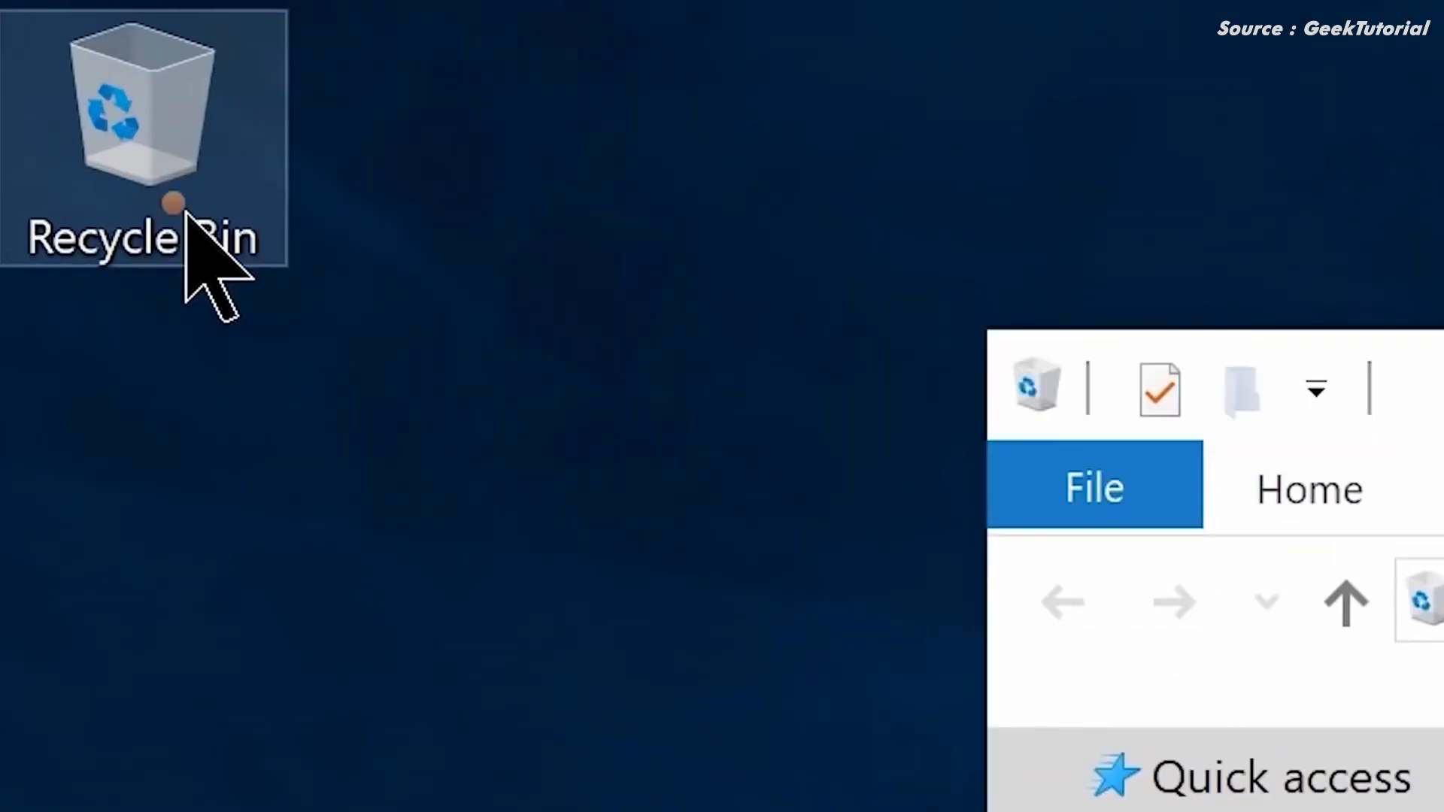
Step: Open the Recycle Bin properties and the custom maximum size of Local Disk (C:) for editing
{"action": "right_click", "coordinate": [39, 47]}
{"action": "left_click", "coordinate": [373, 756]}
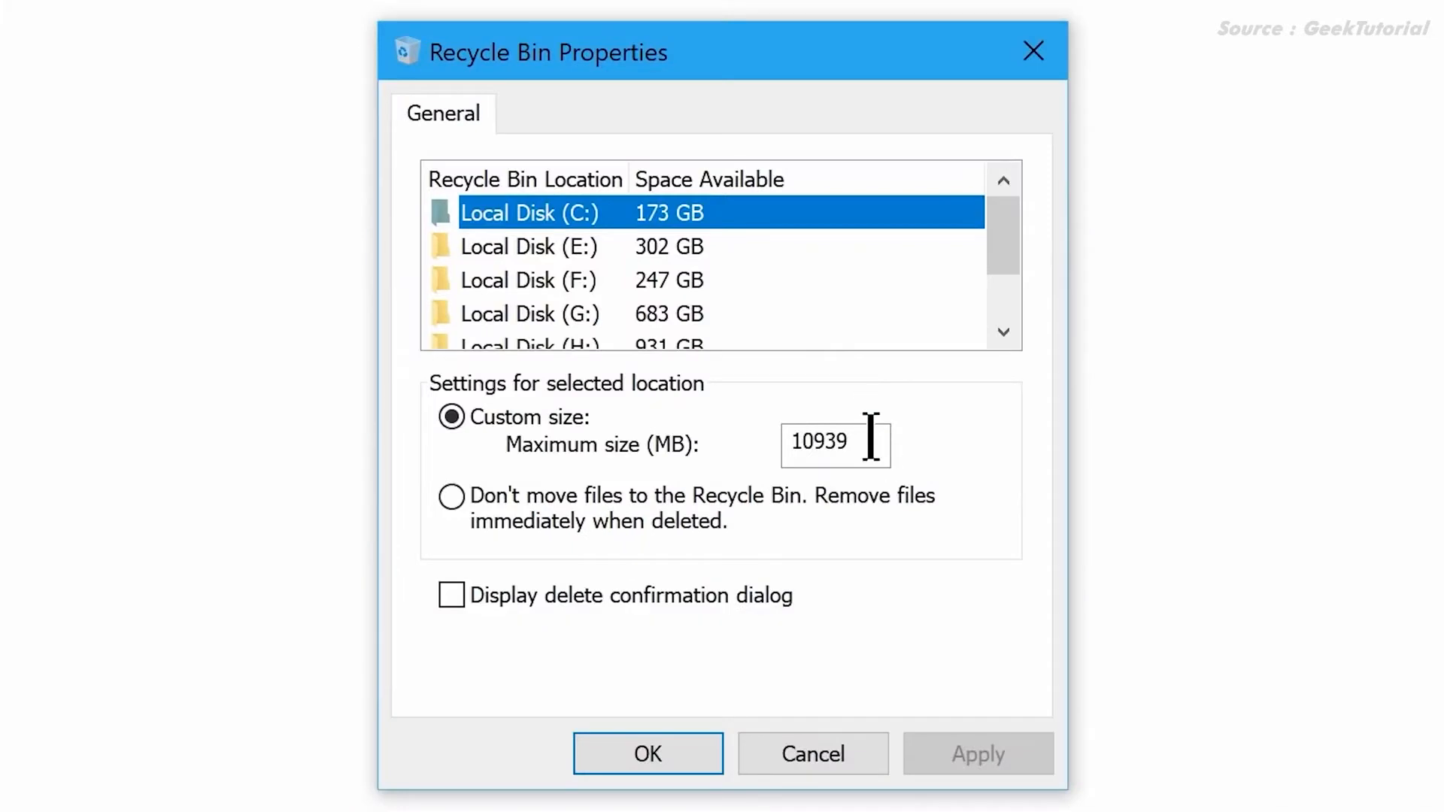
{"action": "double_click", "coordinate": [870, 434]}
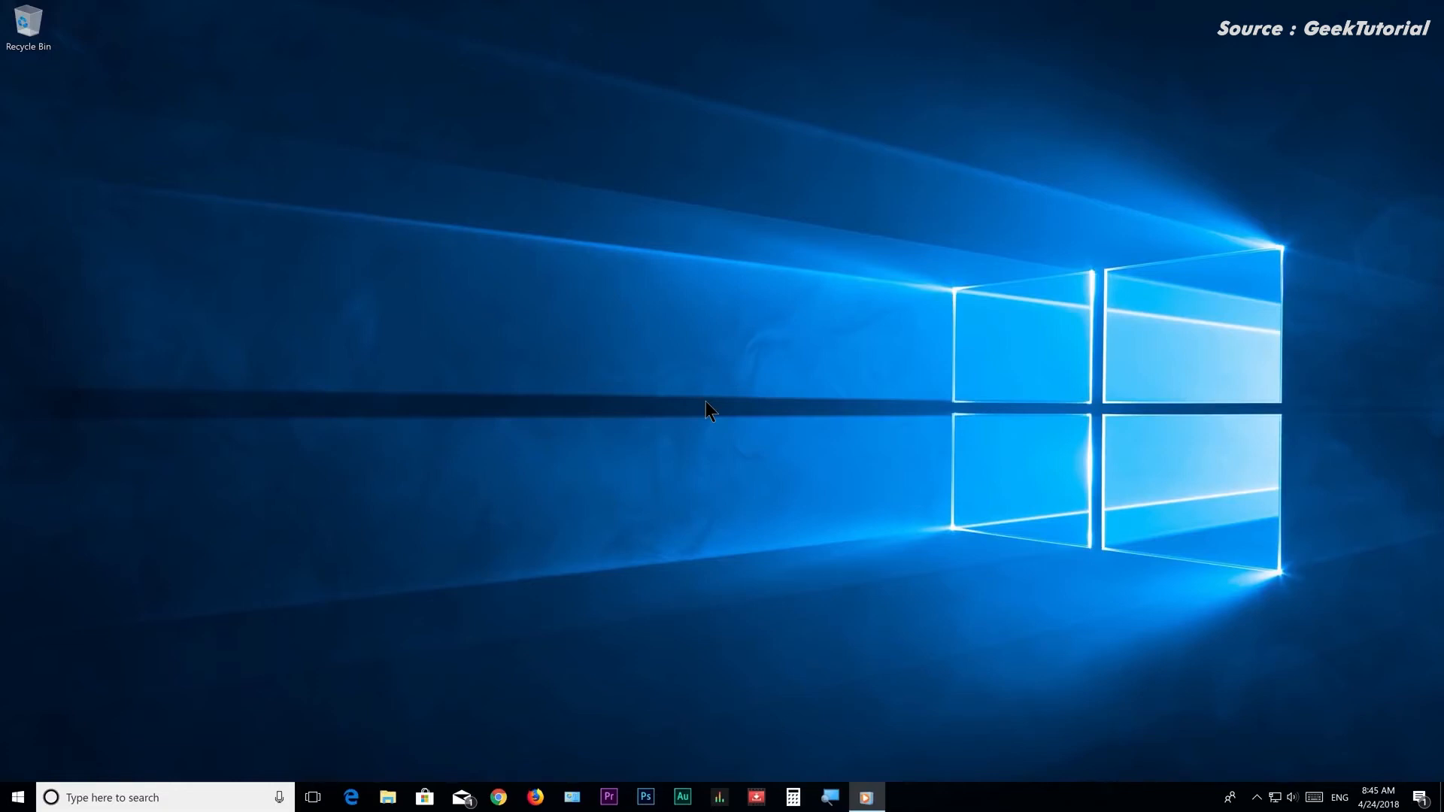
Step: Open This PC and start Disk Cleanup from the general properties of Local Disk (C:)
{"action": "left_click", "coordinate": [18, 797]}
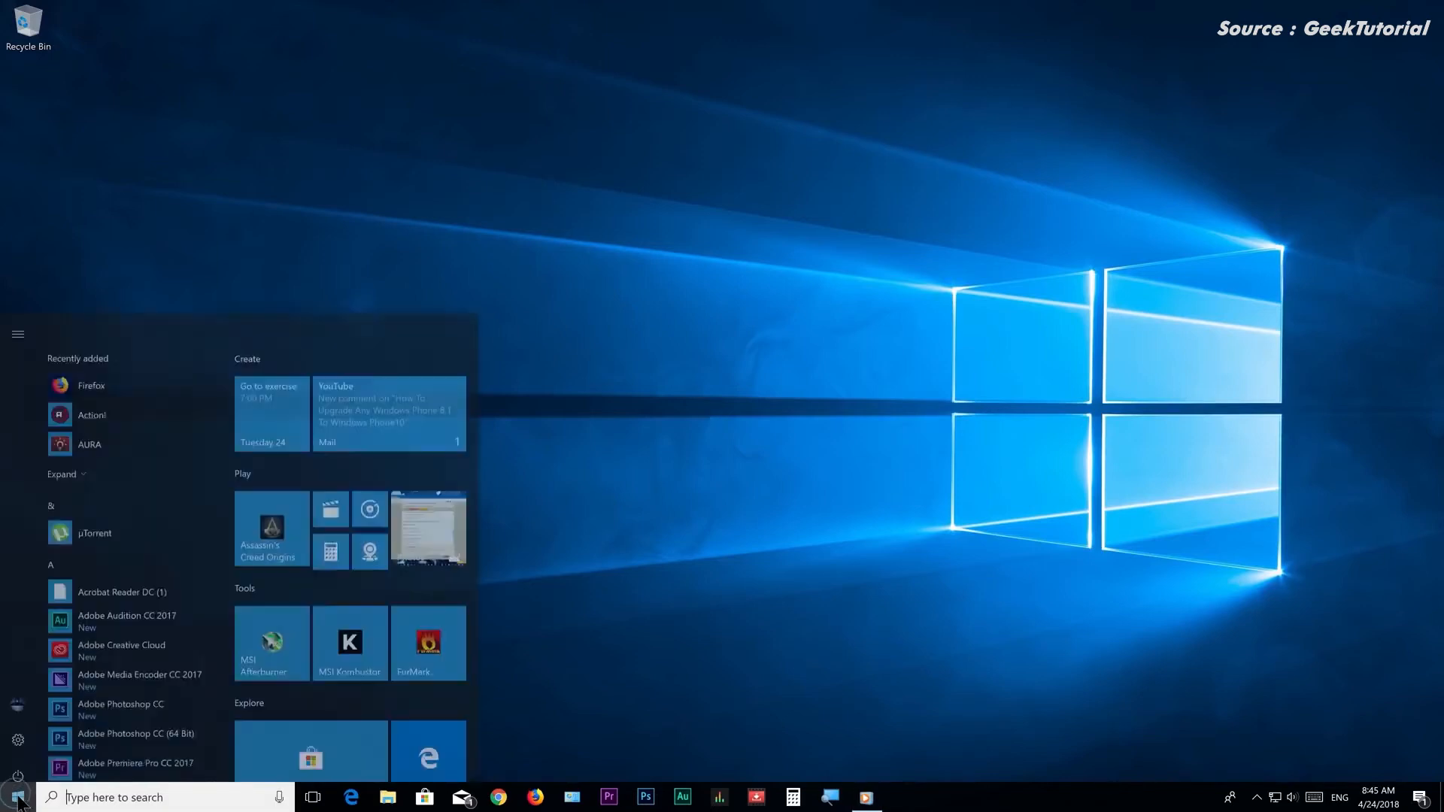
{"action": "type", "text": "This pc"}
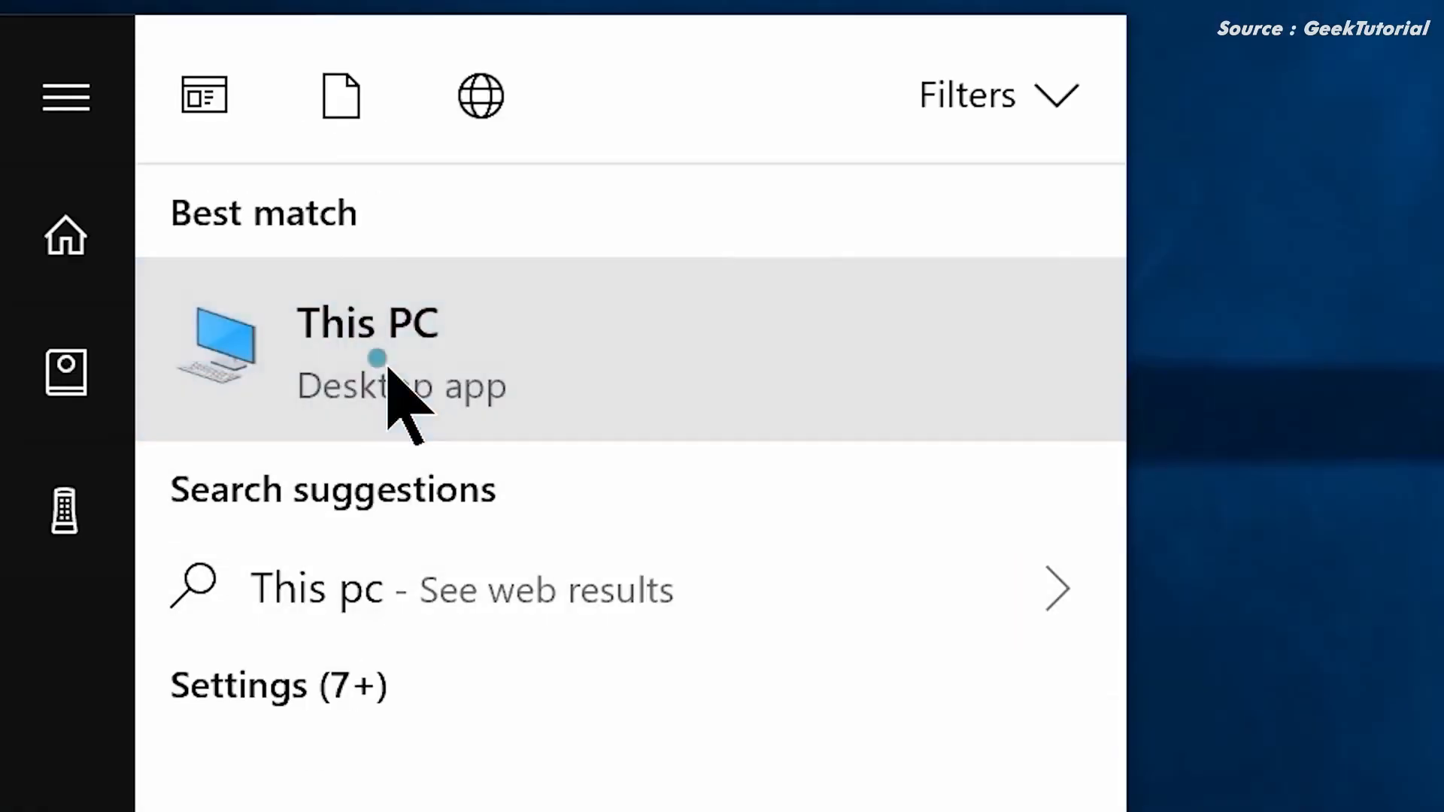
{"action": "left_click", "coordinate": [387, 365]}
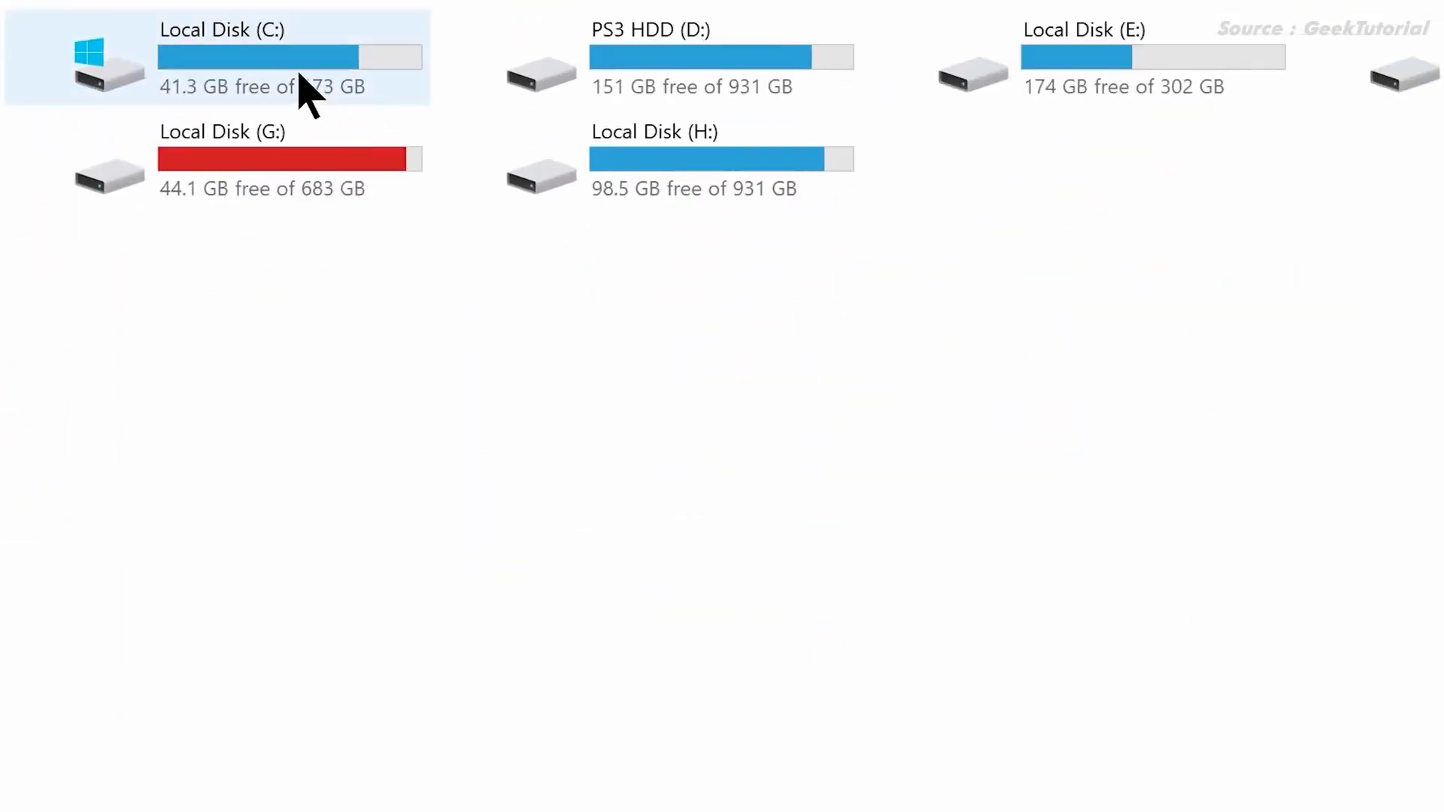
{"action": "right_click", "coordinate": [300, 72]}
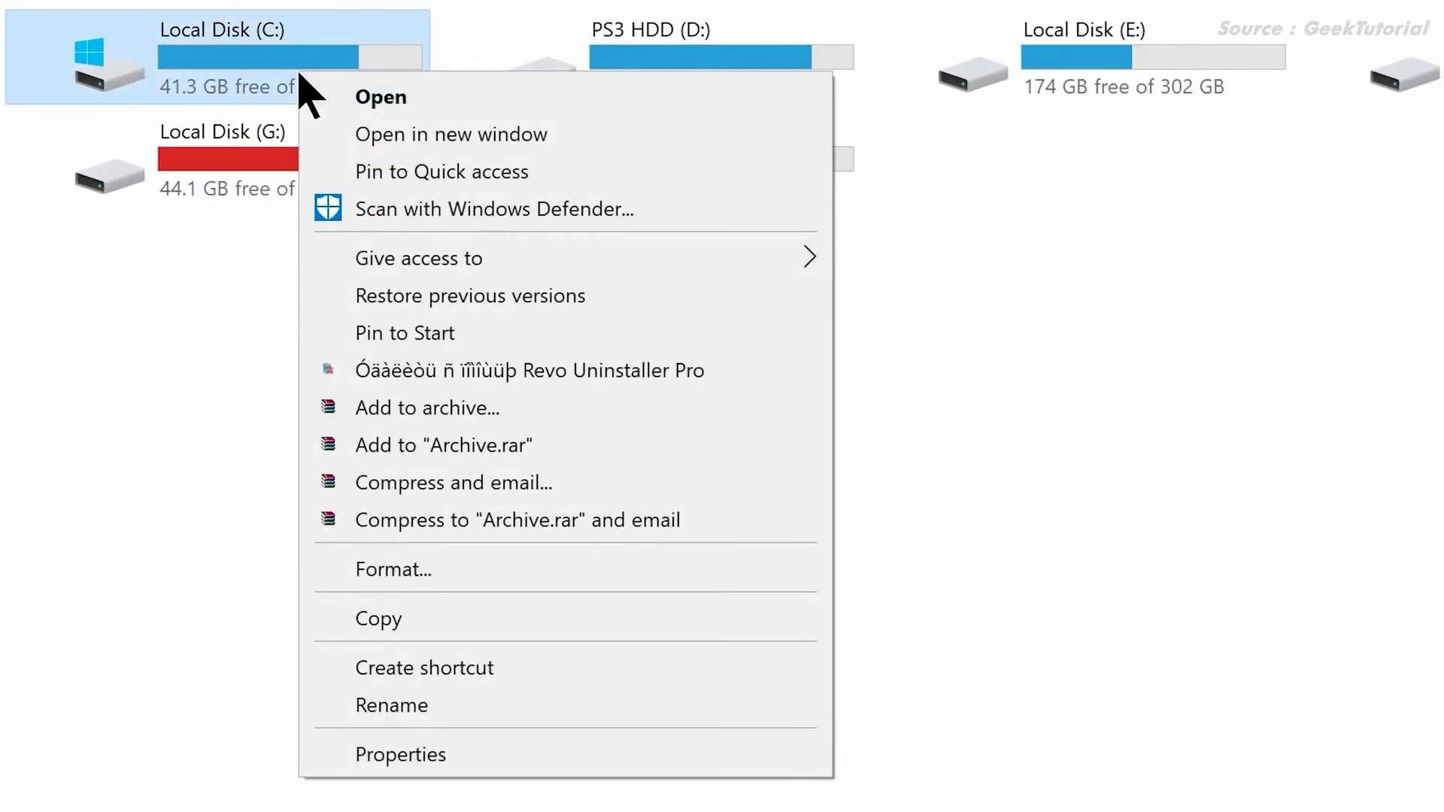
{"action": "left_click", "coordinate": [413, 752]}
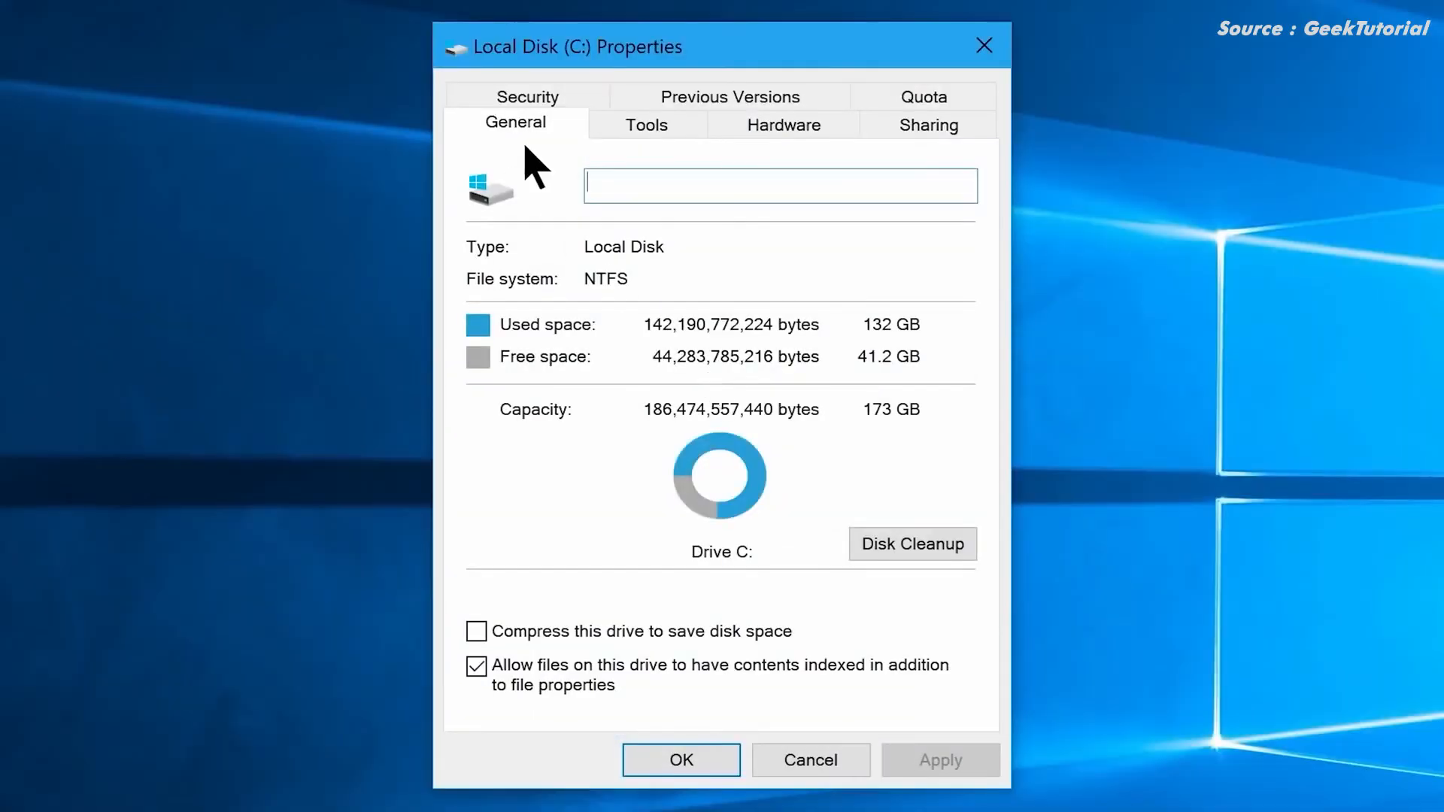
{"action": "left_click", "coordinate": [513, 119]}
{"action": "left_click", "coordinate": [913, 545]}
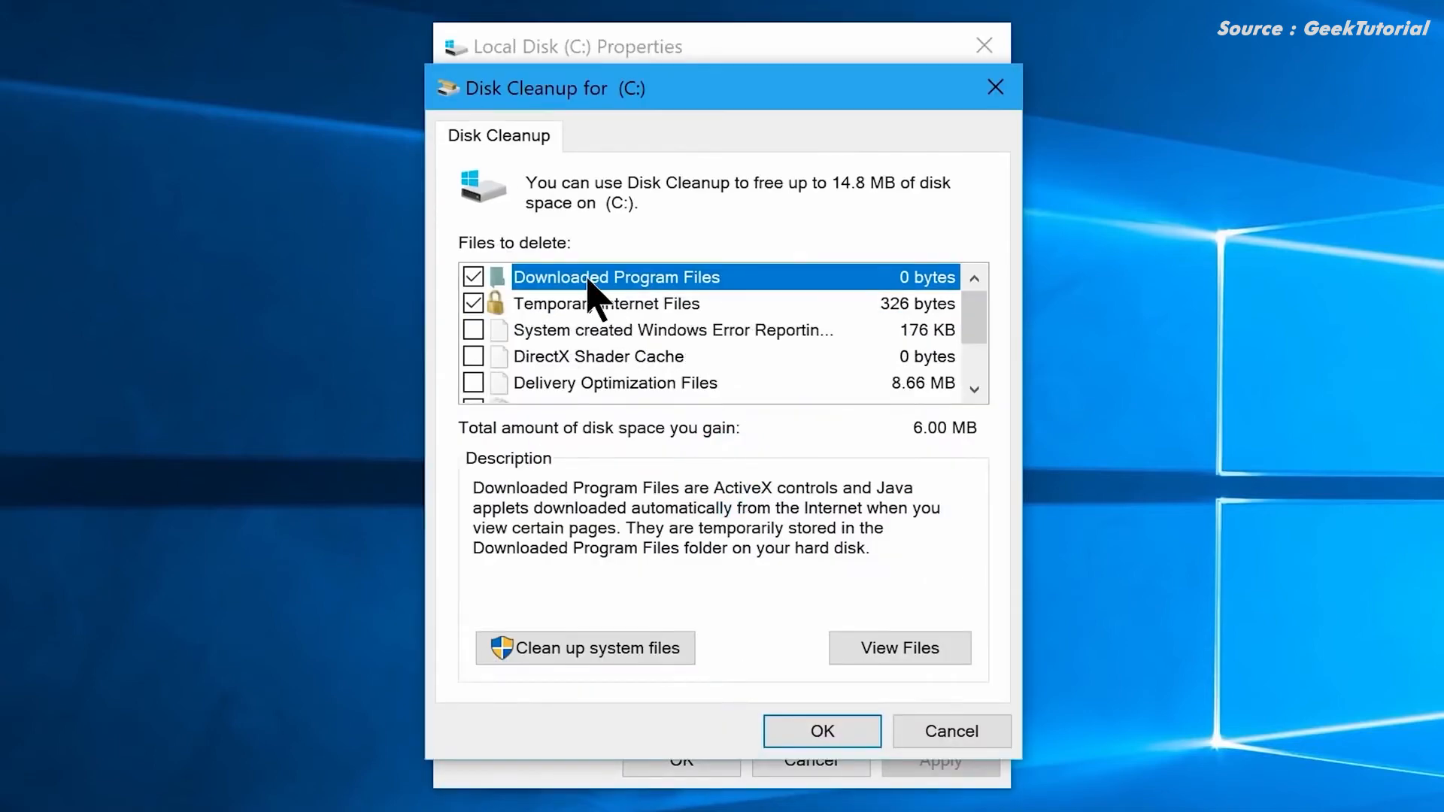
Step: Mark Temporary files and Recycle Bin for deletion in the Disk Cleanup list for drive C:
{"action": "left_click", "coordinate": [584, 304]}
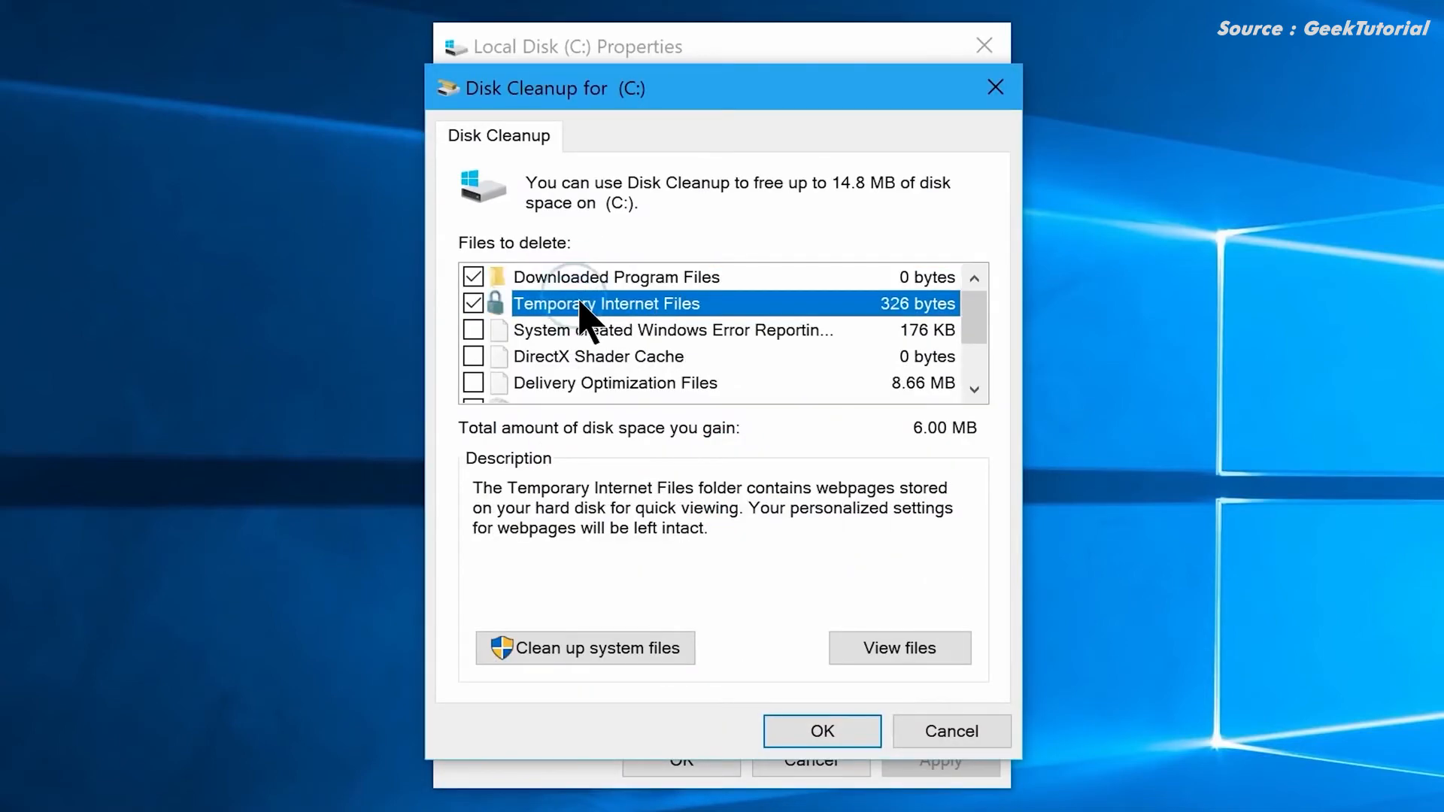
{"action": "scroll", "coordinate": [572, 346], "scroll_direction": "down", "scroll_amount": 1}
{"action": "left_click", "coordinate": [544, 385]}
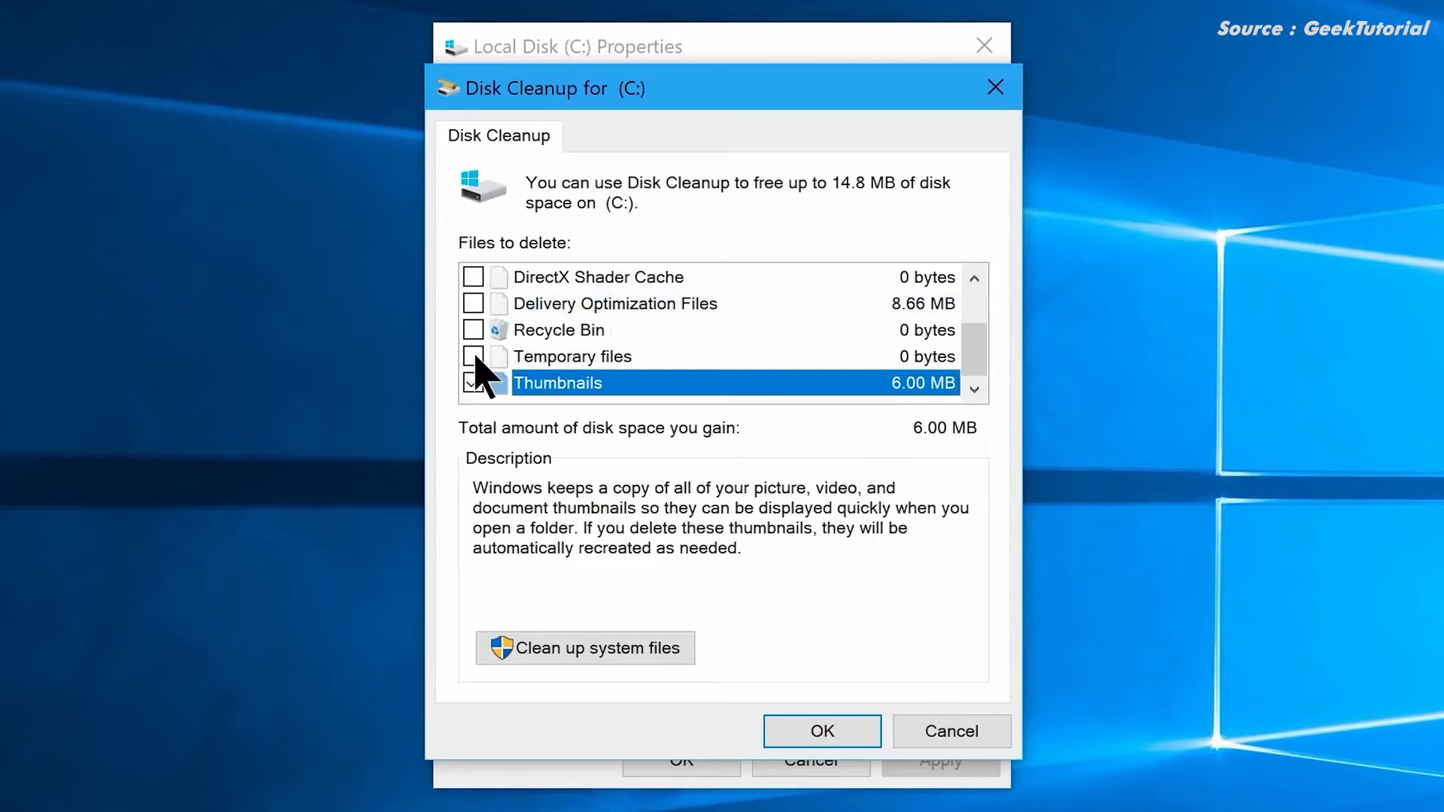
{"action": "left_click", "coordinate": [473, 355]}
{"action": "left_click", "coordinate": [470, 329]}
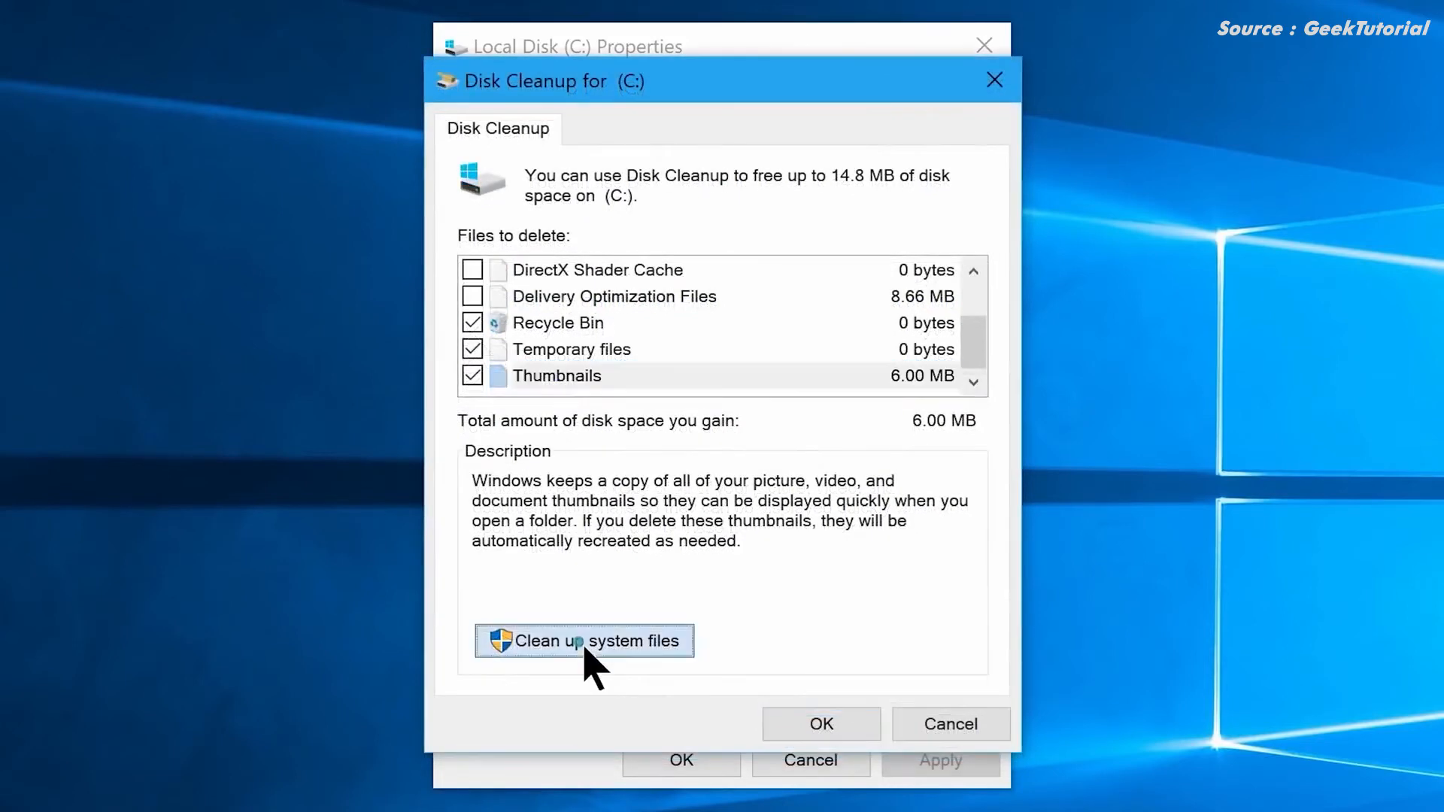
Step: Extend the Disk Cleanup of drive C: to system files and permanently delete the selected files
{"action": "left_click", "coordinate": [587, 649]}
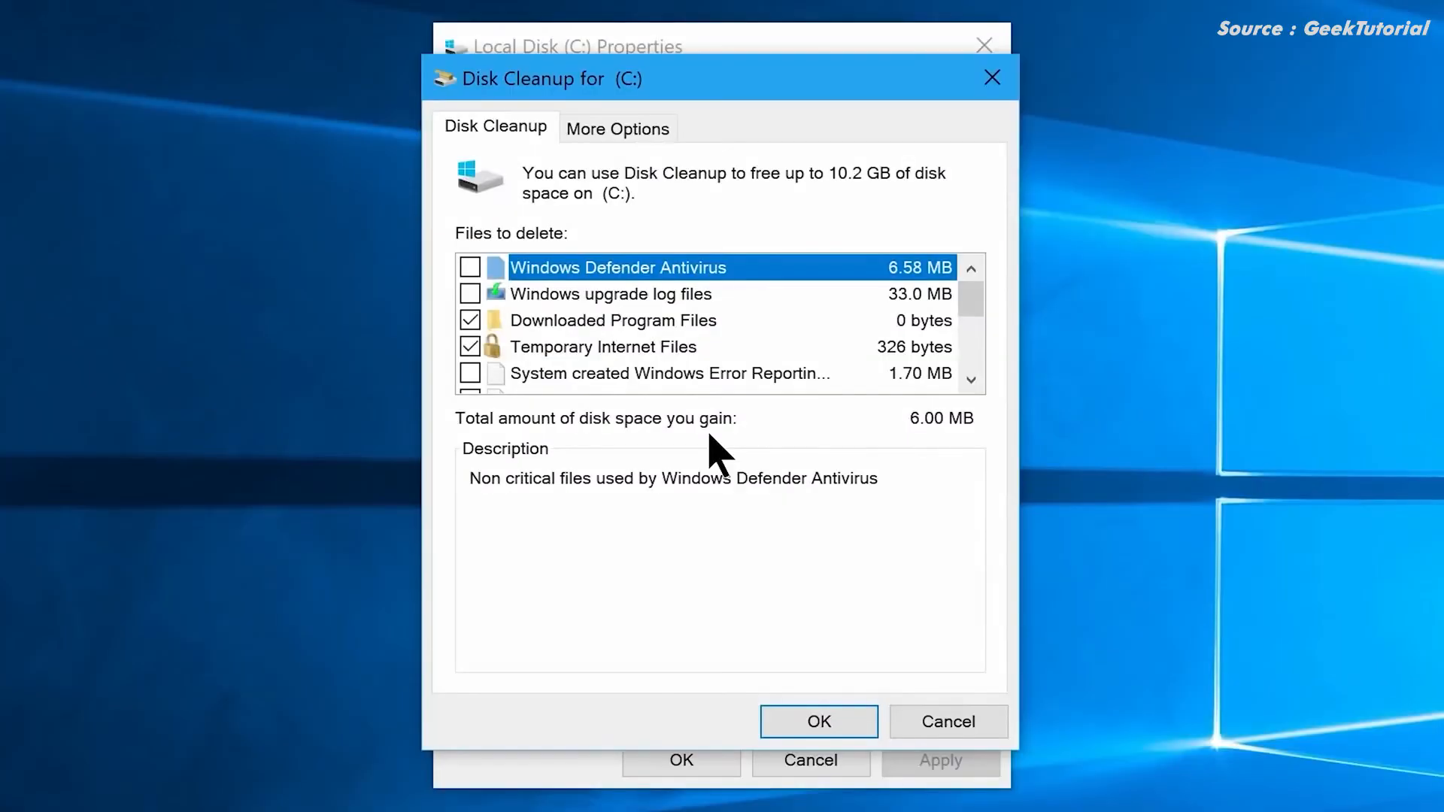
{"action": "left_click", "coordinate": [793, 709]}
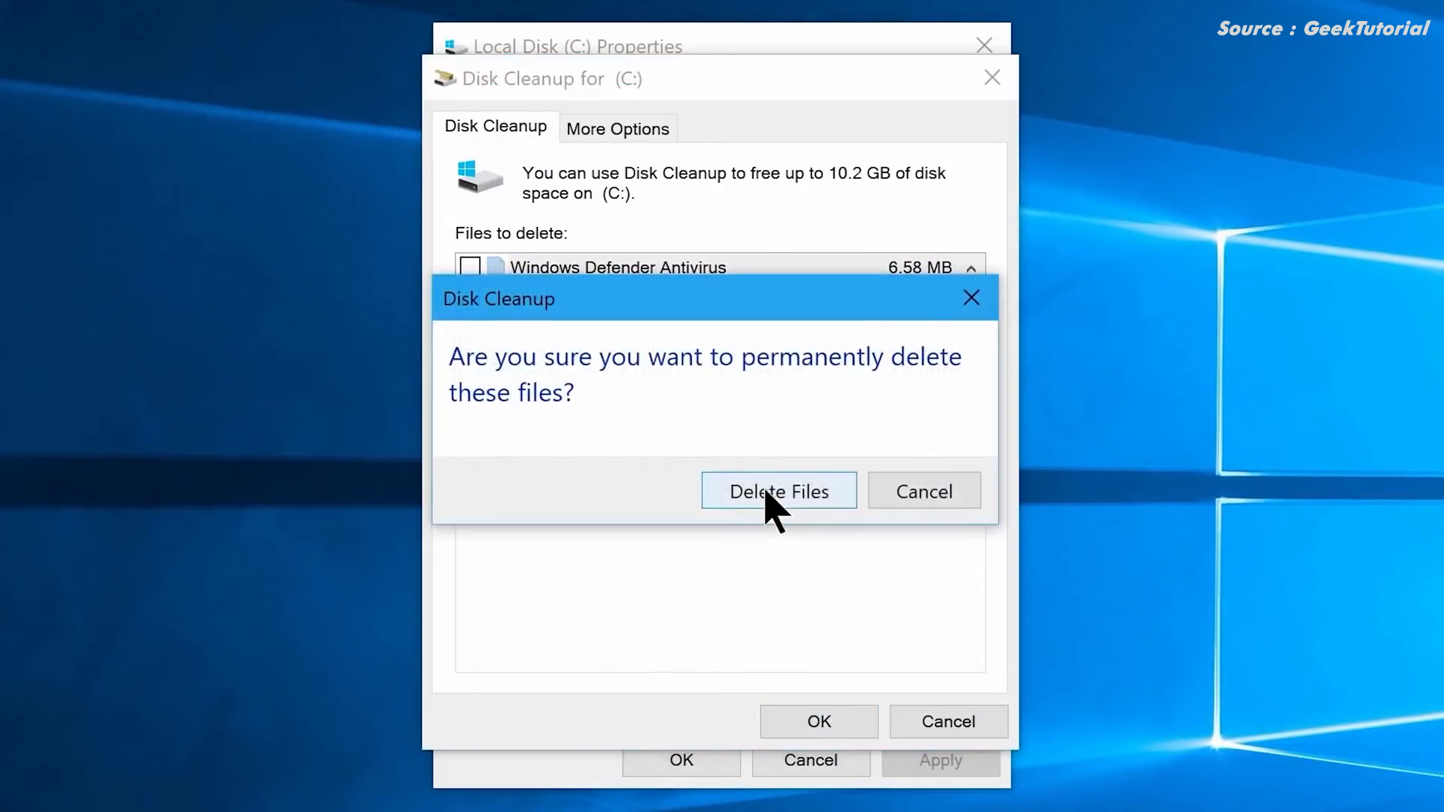
{"action": "left_click", "coordinate": [766, 493]}
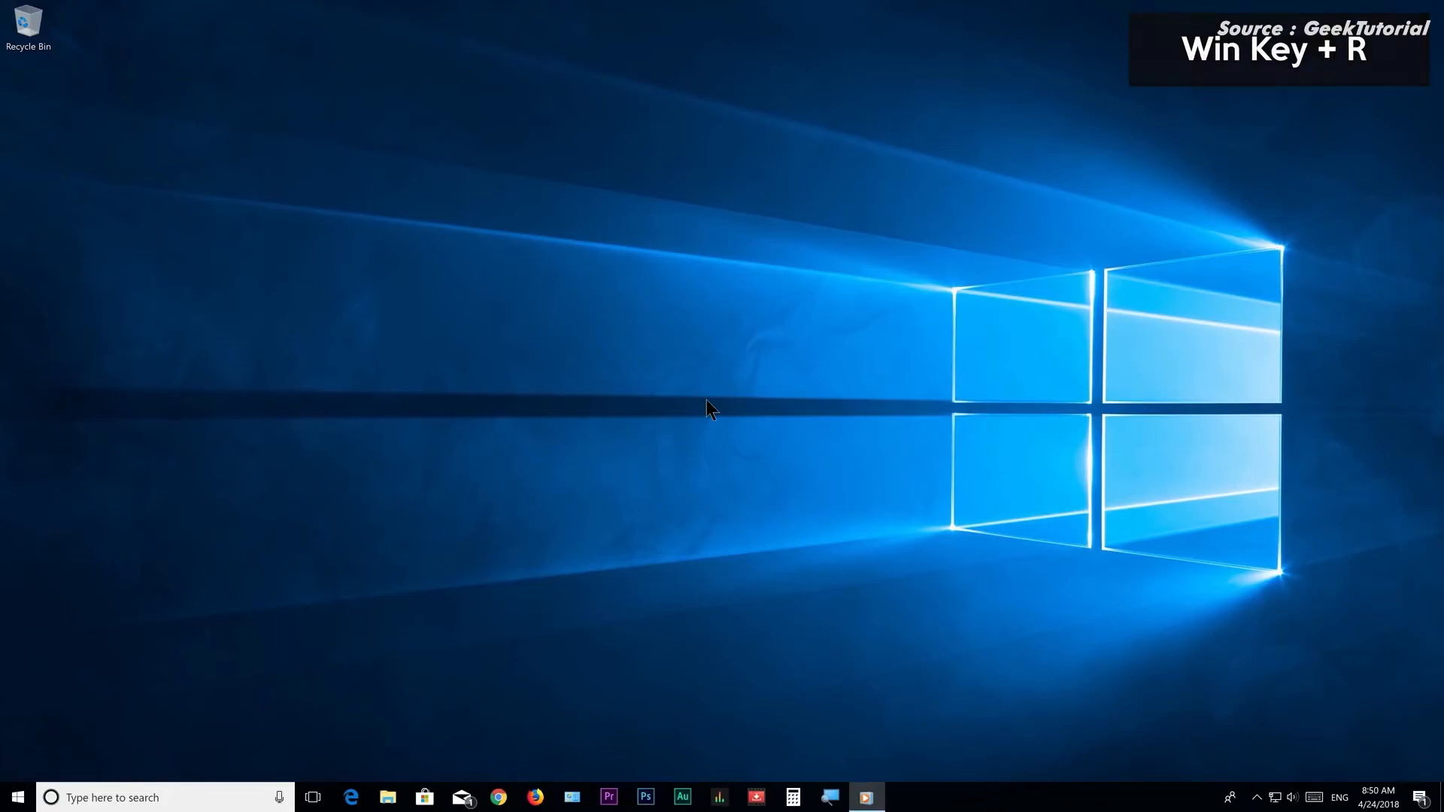
Step: Open the Registry Editor with the Run command regedit
{"action": "key", "text": "super+r"}
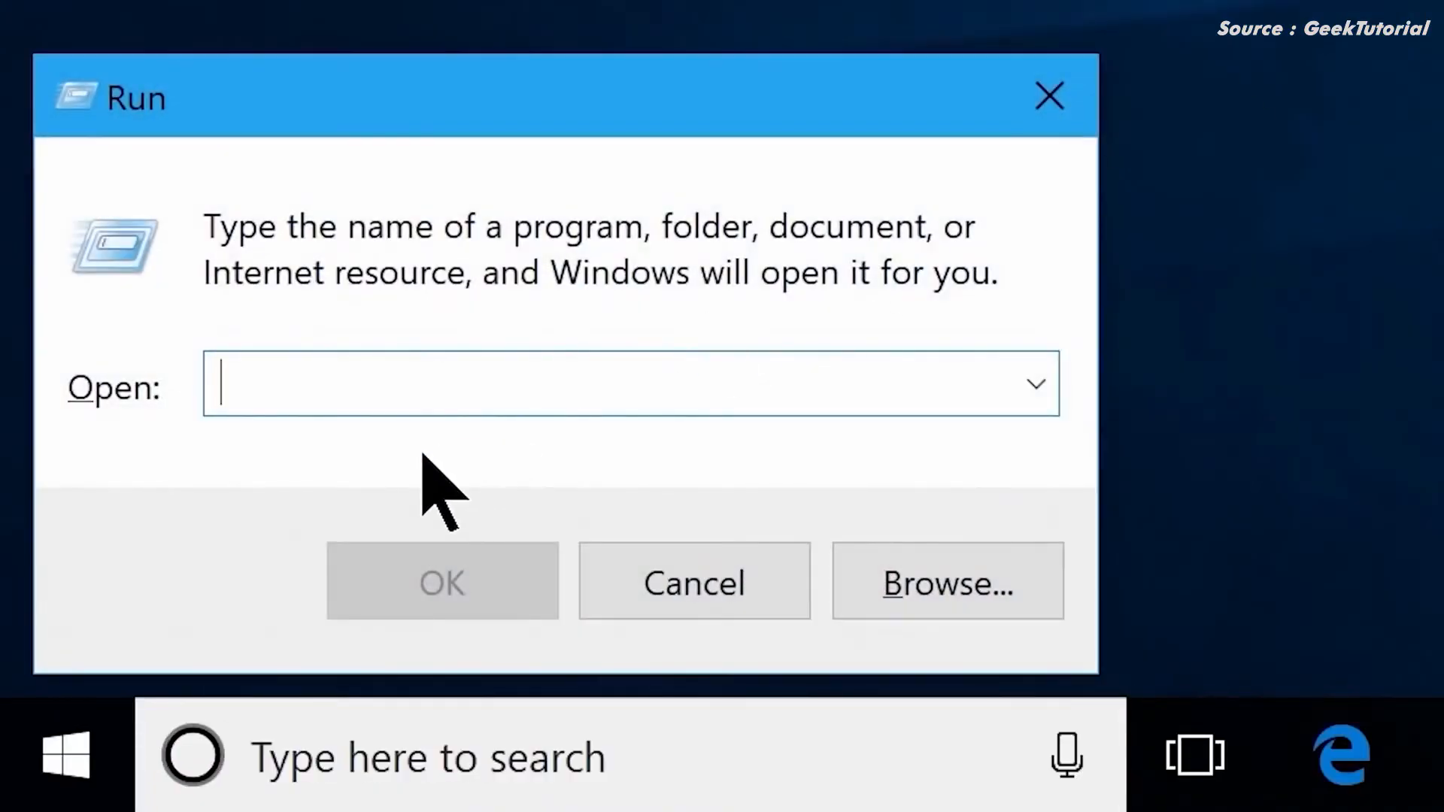
{"action": "type", "text": "regedit"}
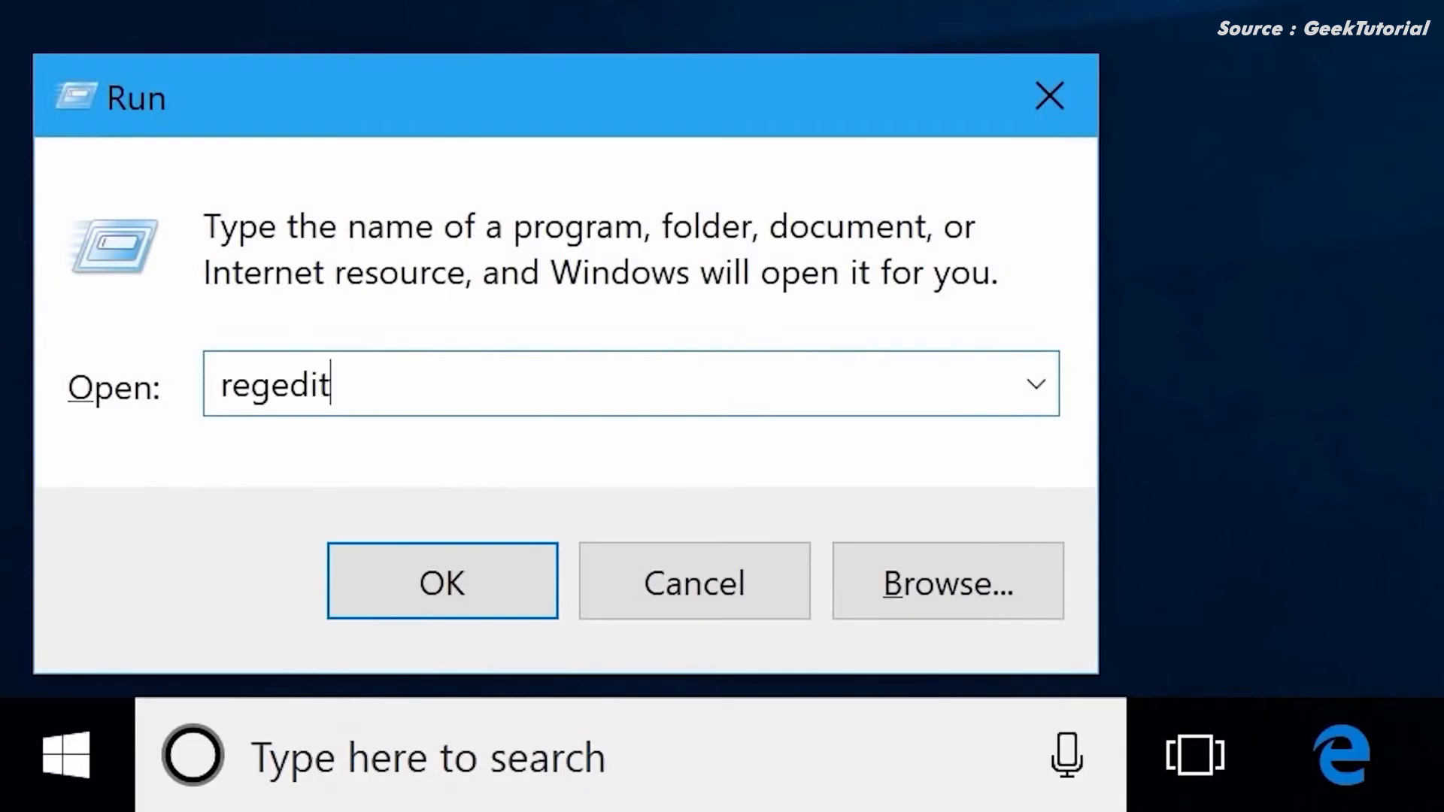
{"action": "left_click", "coordinate": [452, 594]}
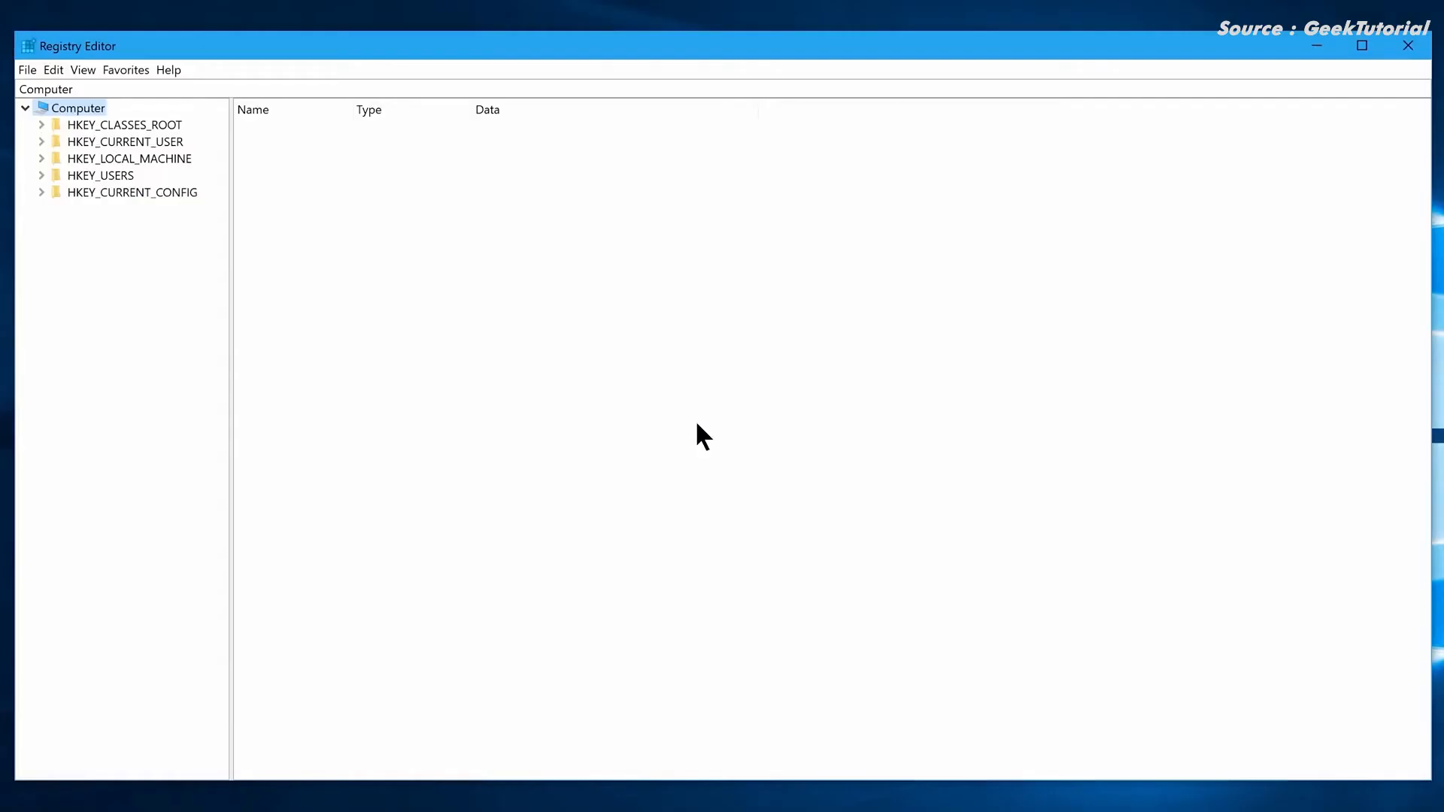
Step: Set the MouseHoverTime value to 10 under HKEY_CURRENT_USER\Control Panel\Mouse
{"action": "left_click", "coordinate": [42, 143]}
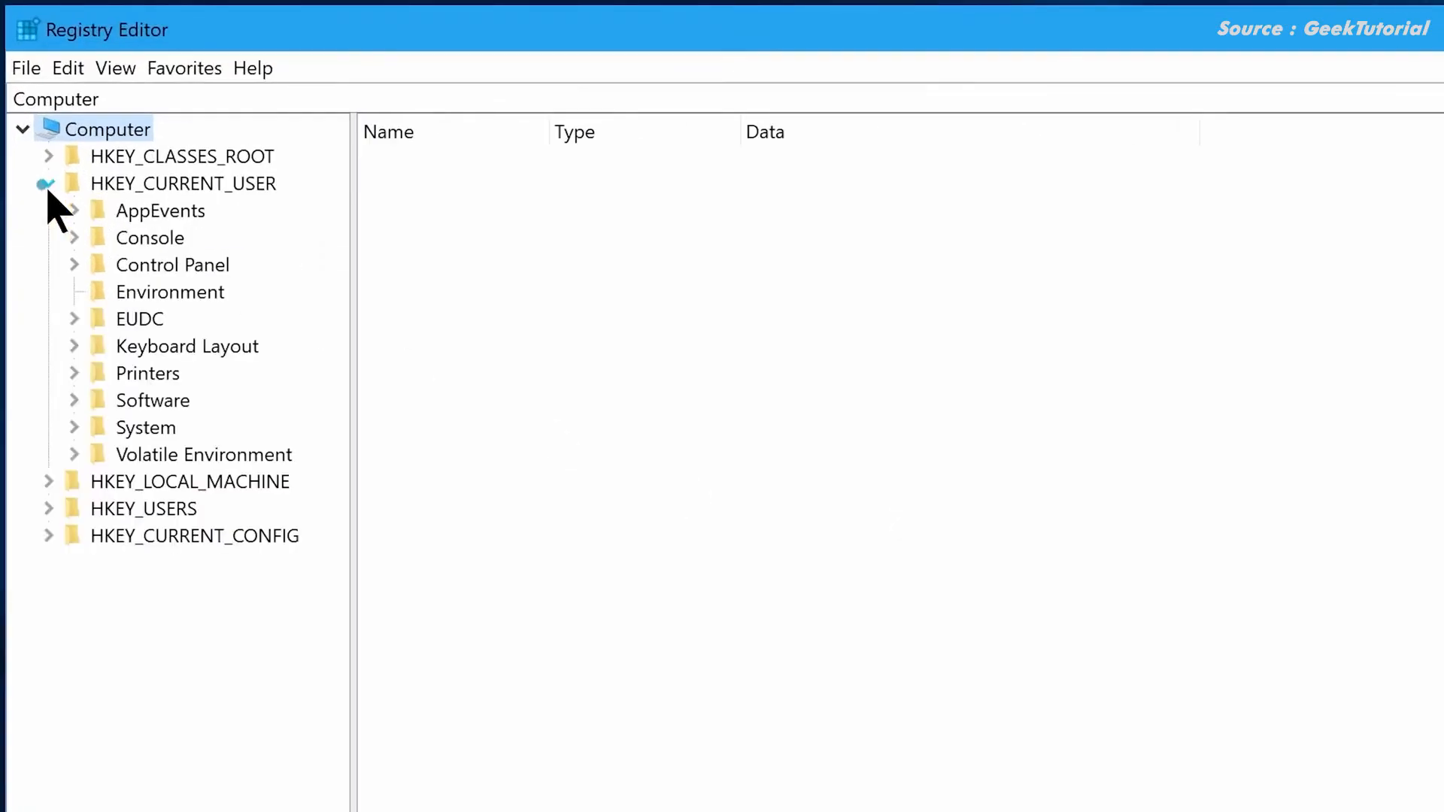
{"action": "double_click", "coordinate": [132, 265]}
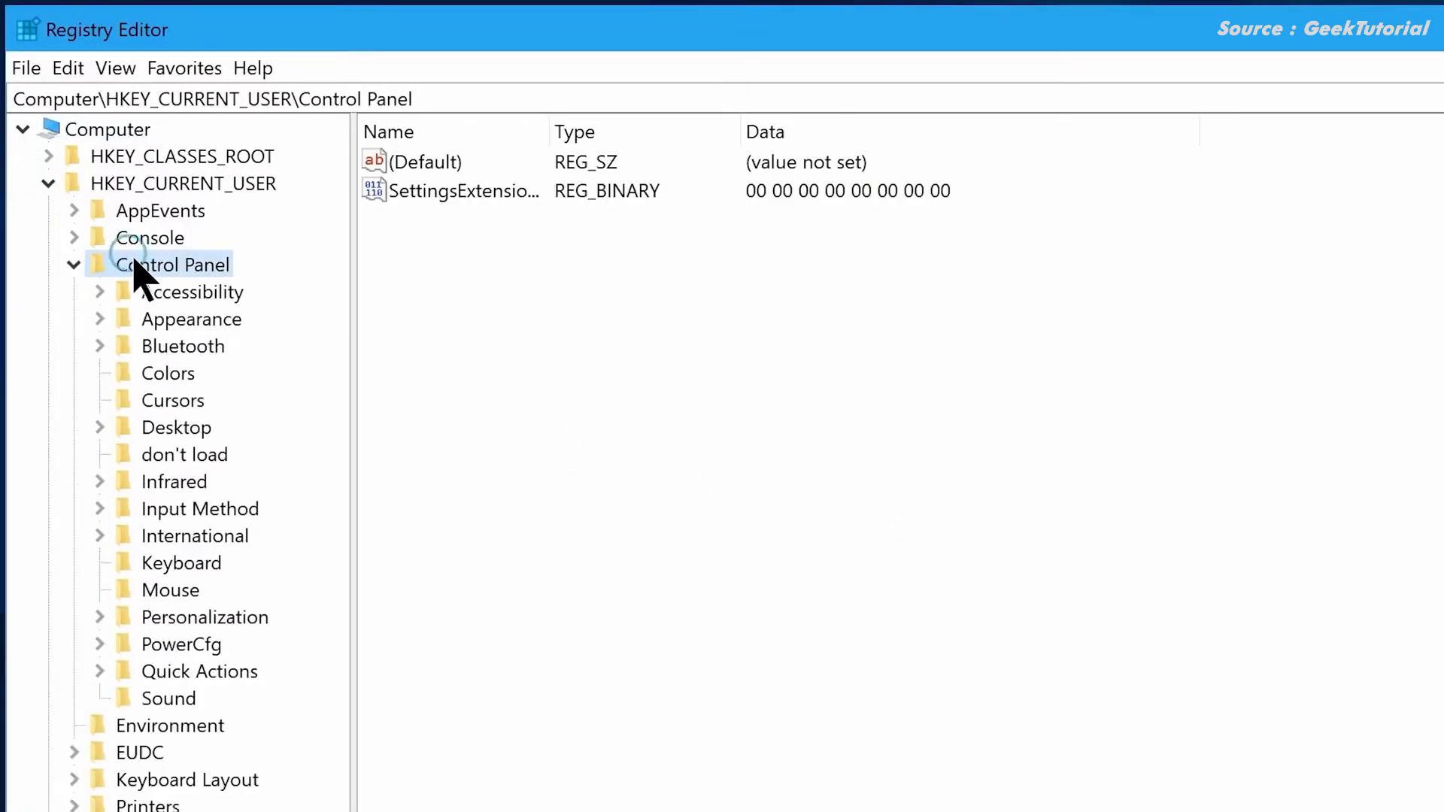
{"action": "left_click", "coordinate": [170, 591]}
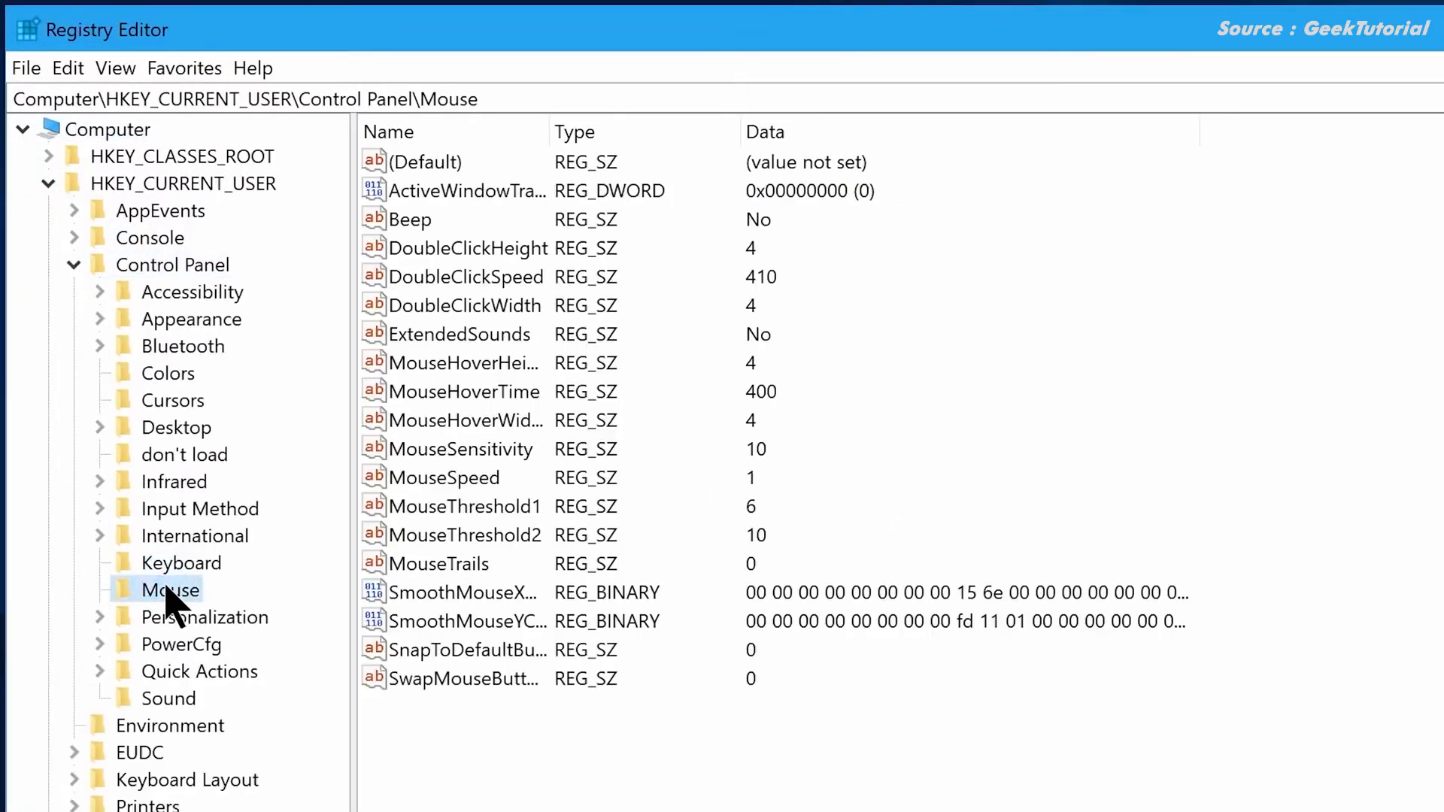
{"action": "double_click", "coordinate": [455, 392]}
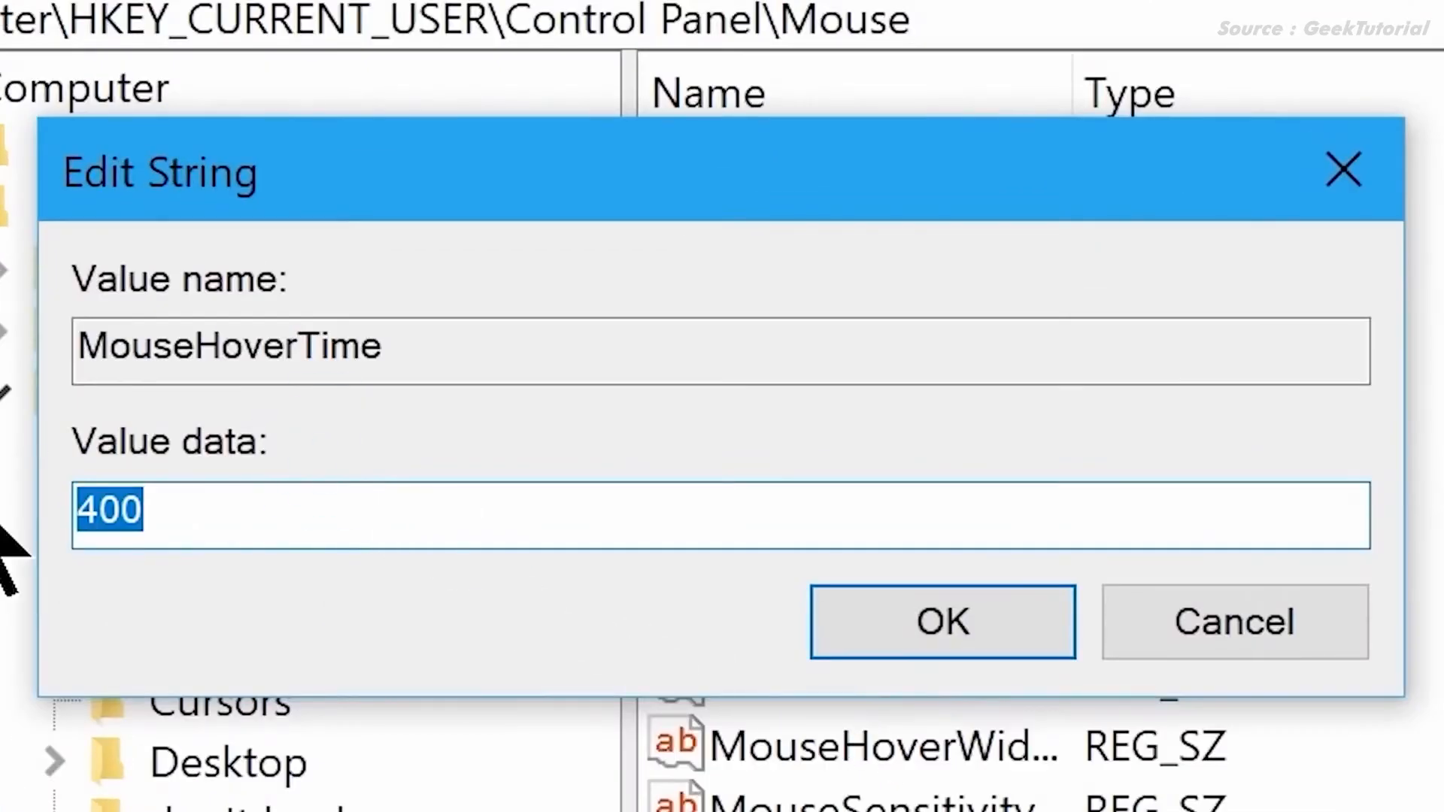
{"action": "type", "text": "10"}
{"action": "key", "text": "Return"}
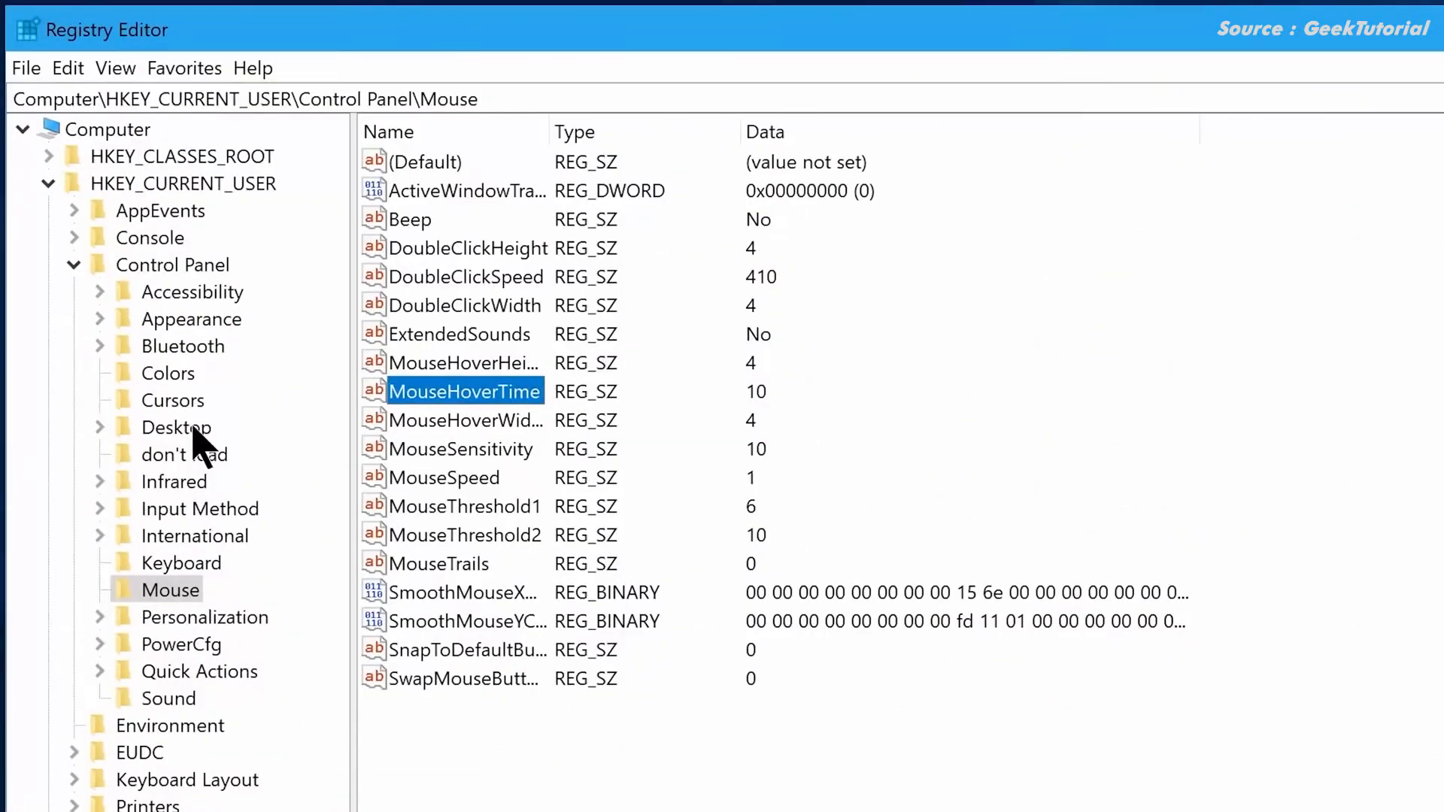
Step: Set the MenuShowDelay value to 10 under HKEY_CURRENT_USER\Control Panel\Desktop
{"action": "left_click", "coordinate": [226, 763]}
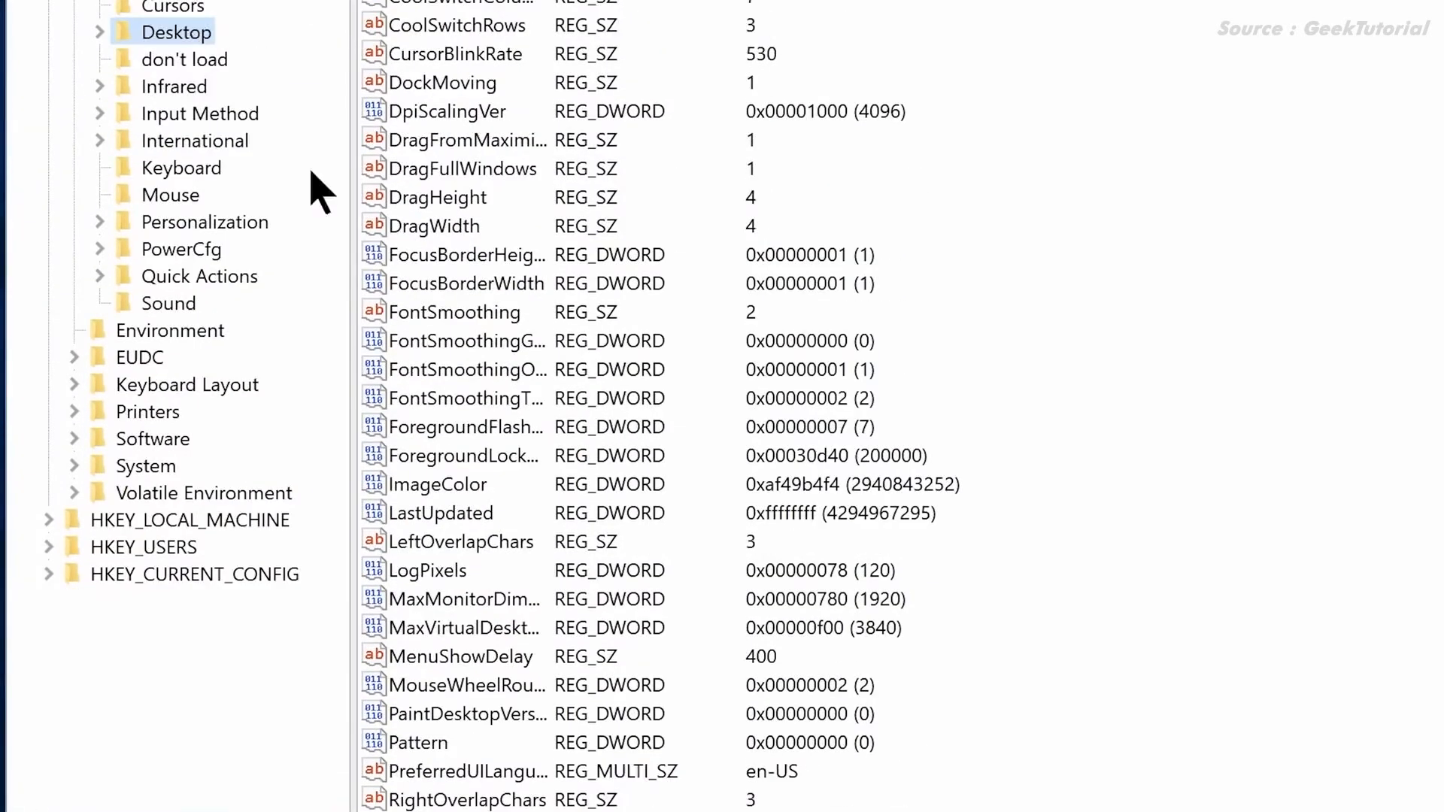
{"action": "left_click", "coordinate": [442, 658]}
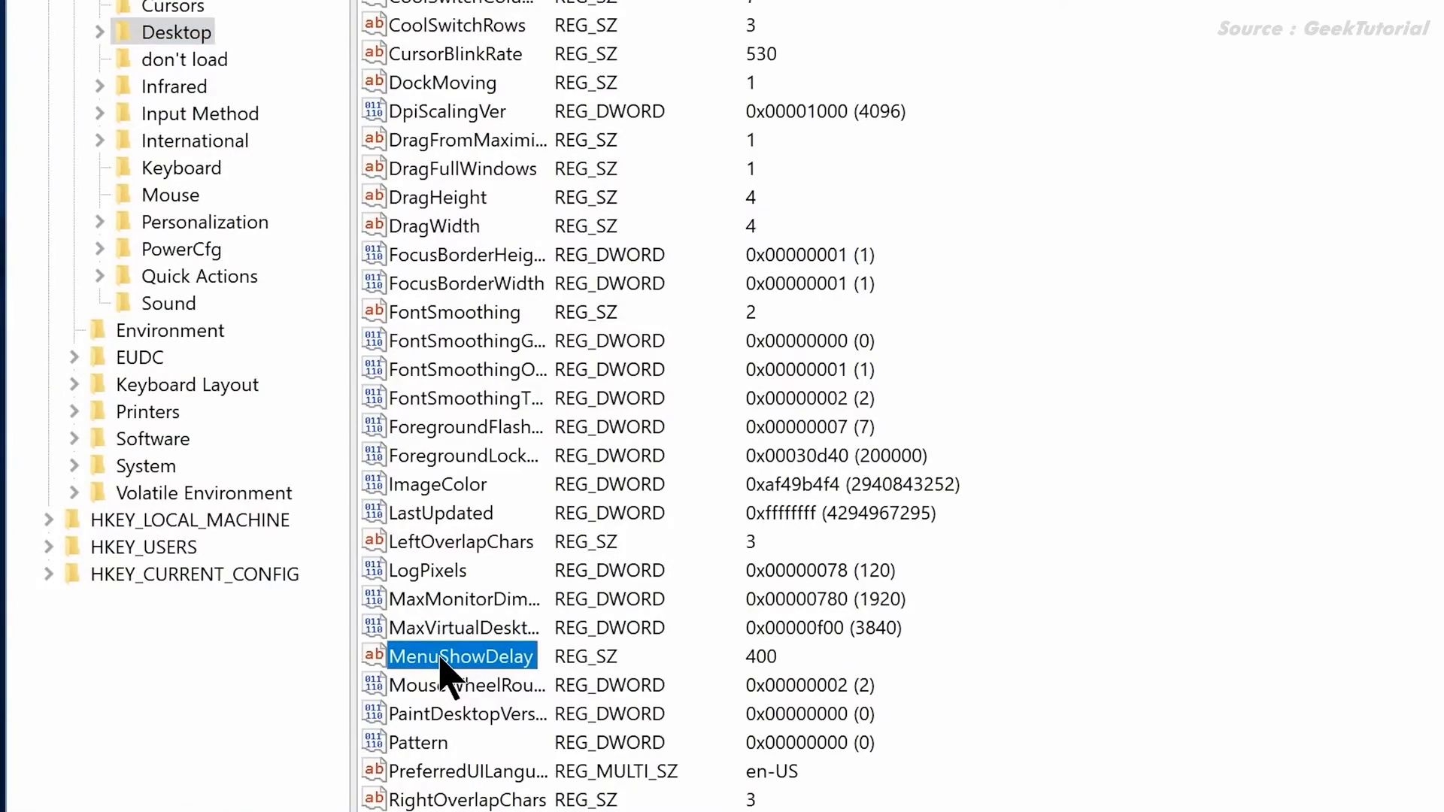
{"action": "double_click", "coordinate": [441, 659]}
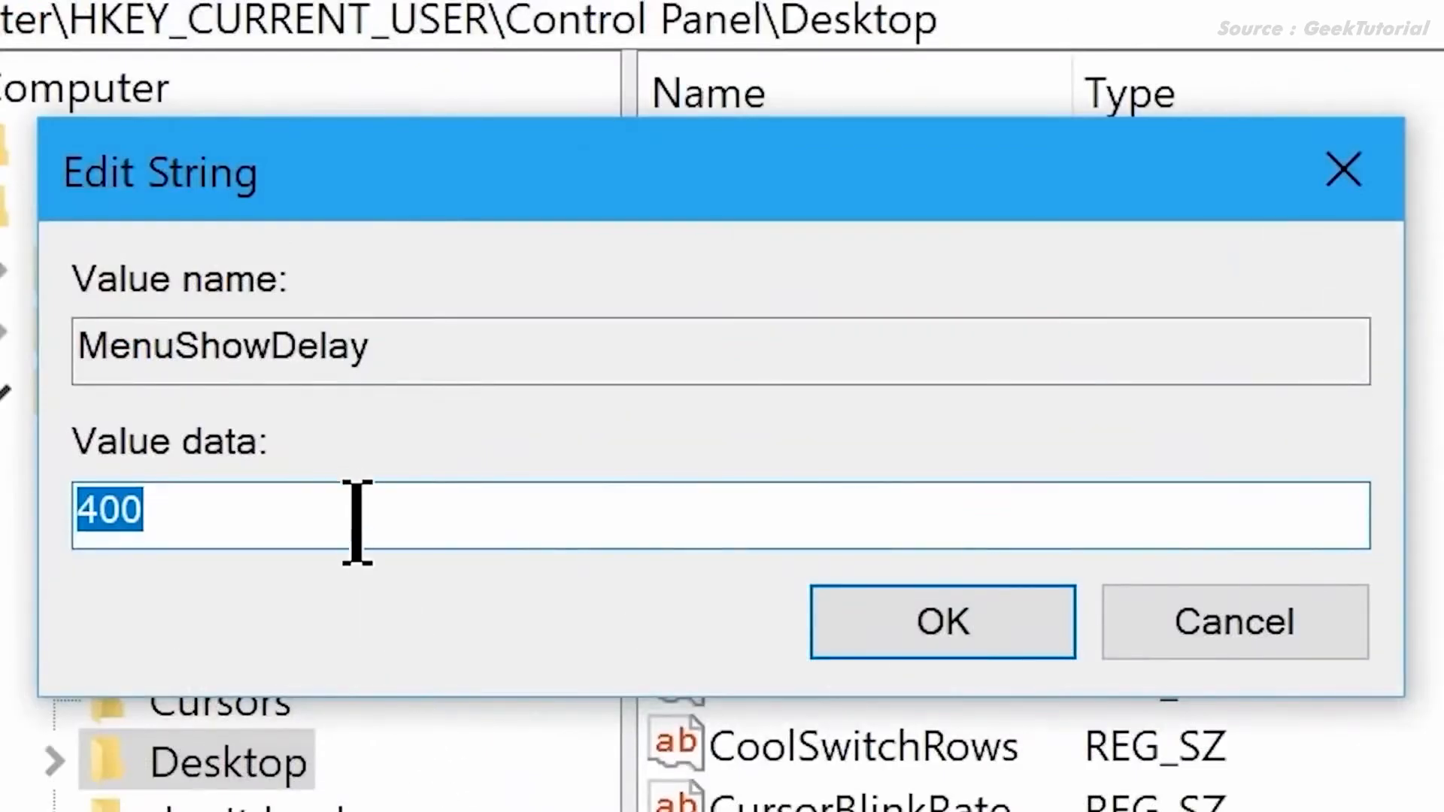
{"action": "left_click", "coordinate": [290, 484]}
{"action": "key", "text": "ctrl+a"}
{"action": "type", "text": "10"}
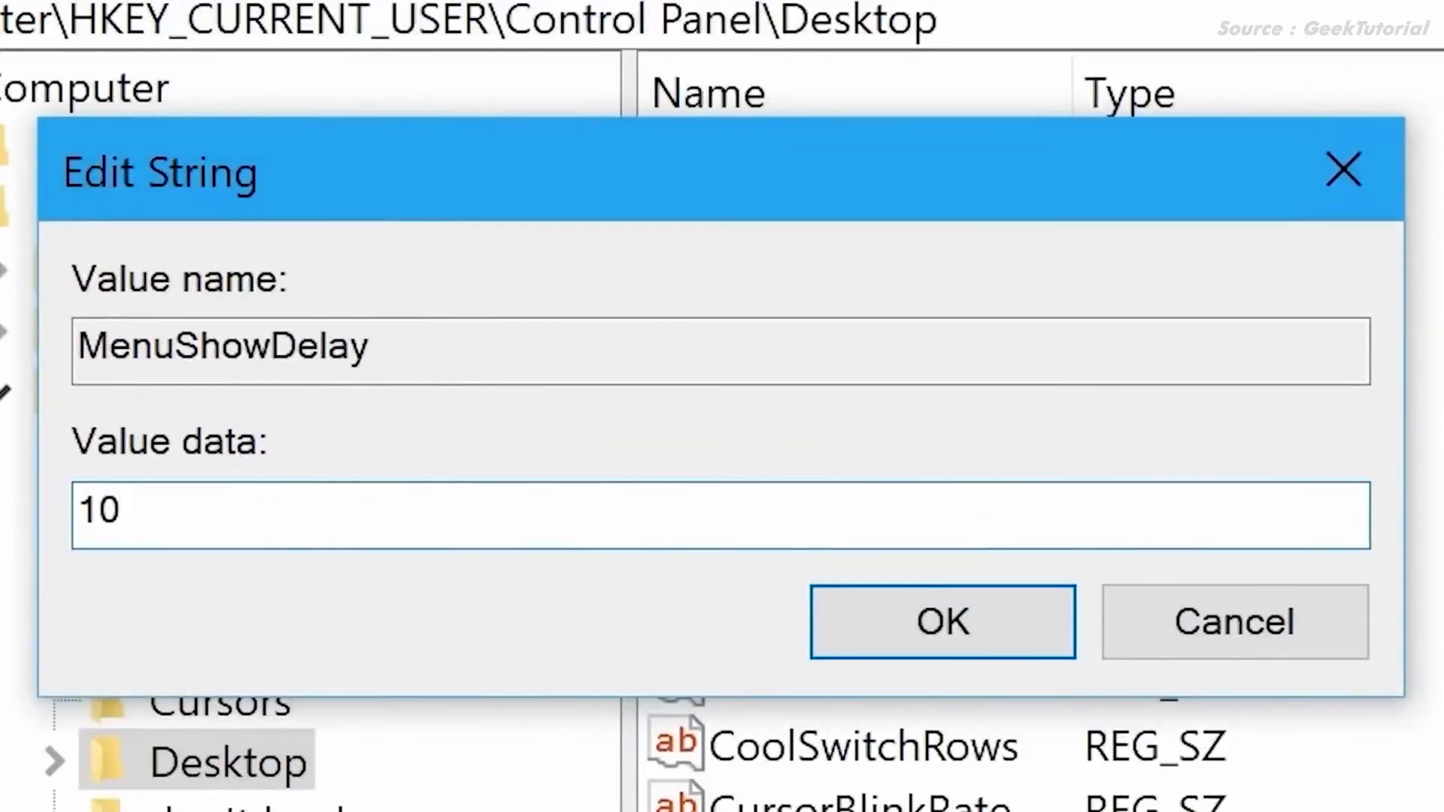
{"action": "left_click", "coordinate": [915, 644]}
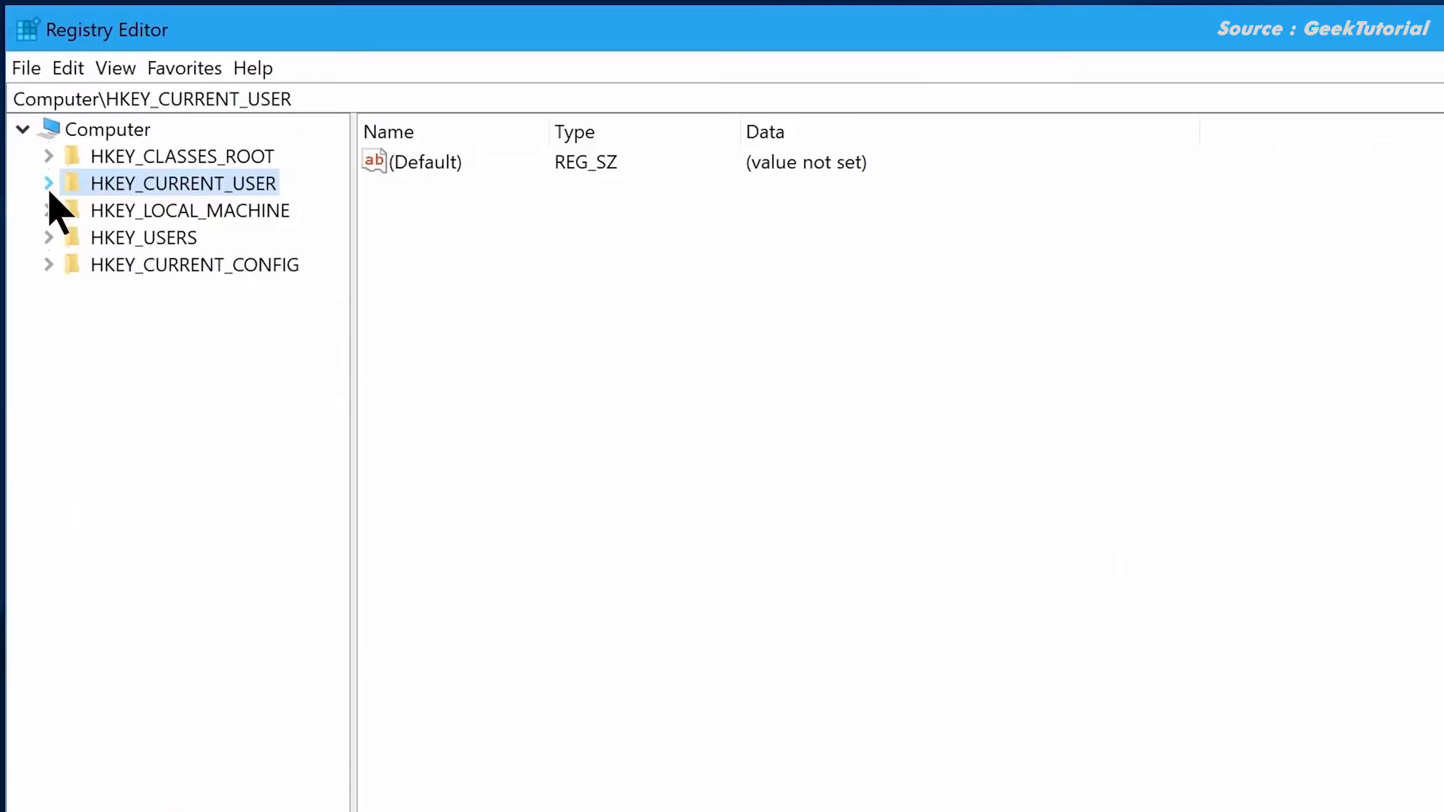
Step: Set the SystemResponsiveness value to 0 under HKEY_LOCAL_MACHINE\SOFTWARE\Microsoft\Windows NT\CurrentVersion\Multimedia\SystemProfile
{"action": "left_click", "coordinate": [48, 211]}
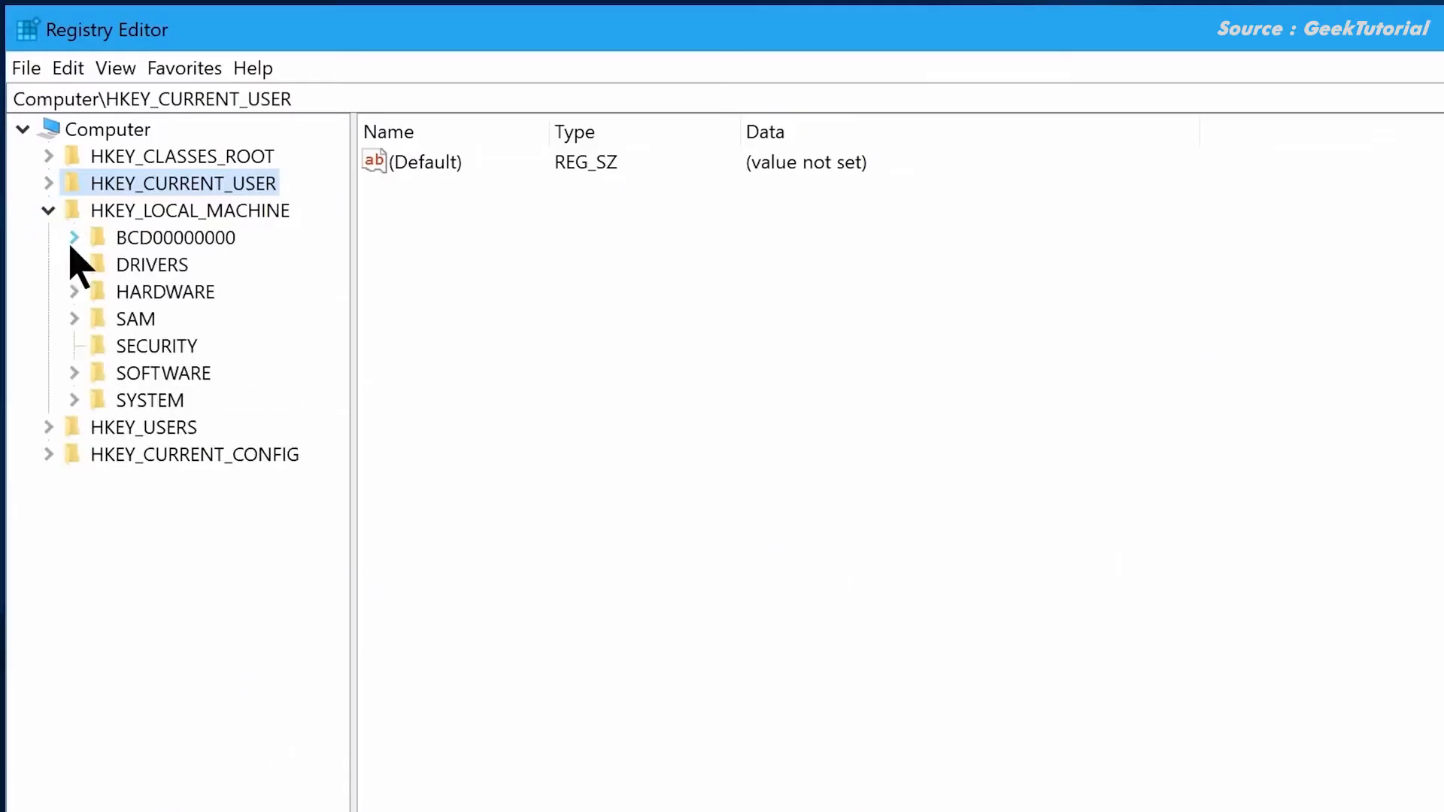
{"action": "left_click", "coordinate": [74, 373]}
{"action": "left_click", "coordinate": [99, 725]}
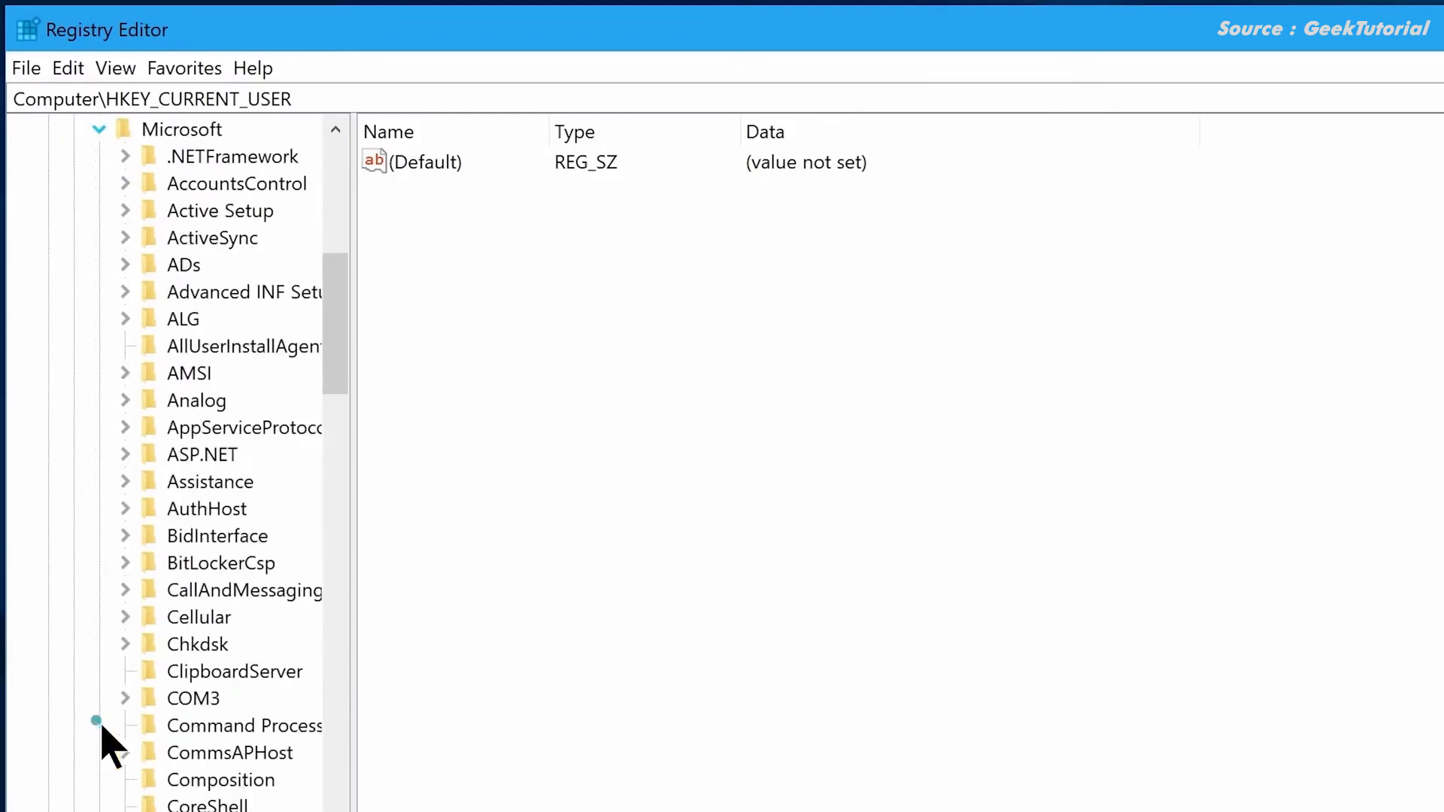
{"action": "scroll", "coordinate": [112, 741], "scroll_direction": "down", "scroll_amount": 15}
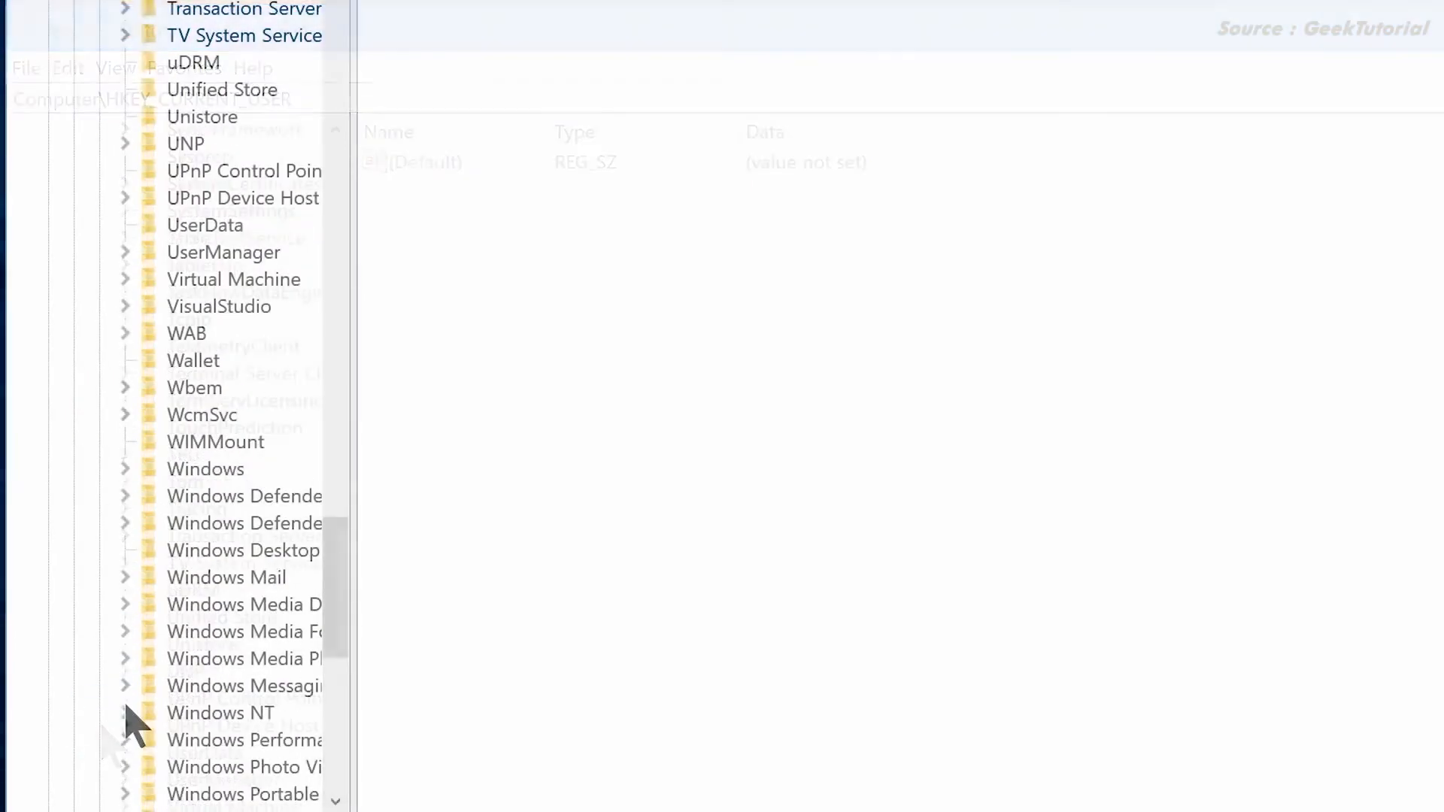
{"action": "left_click", "coordinate": [125, 714]}
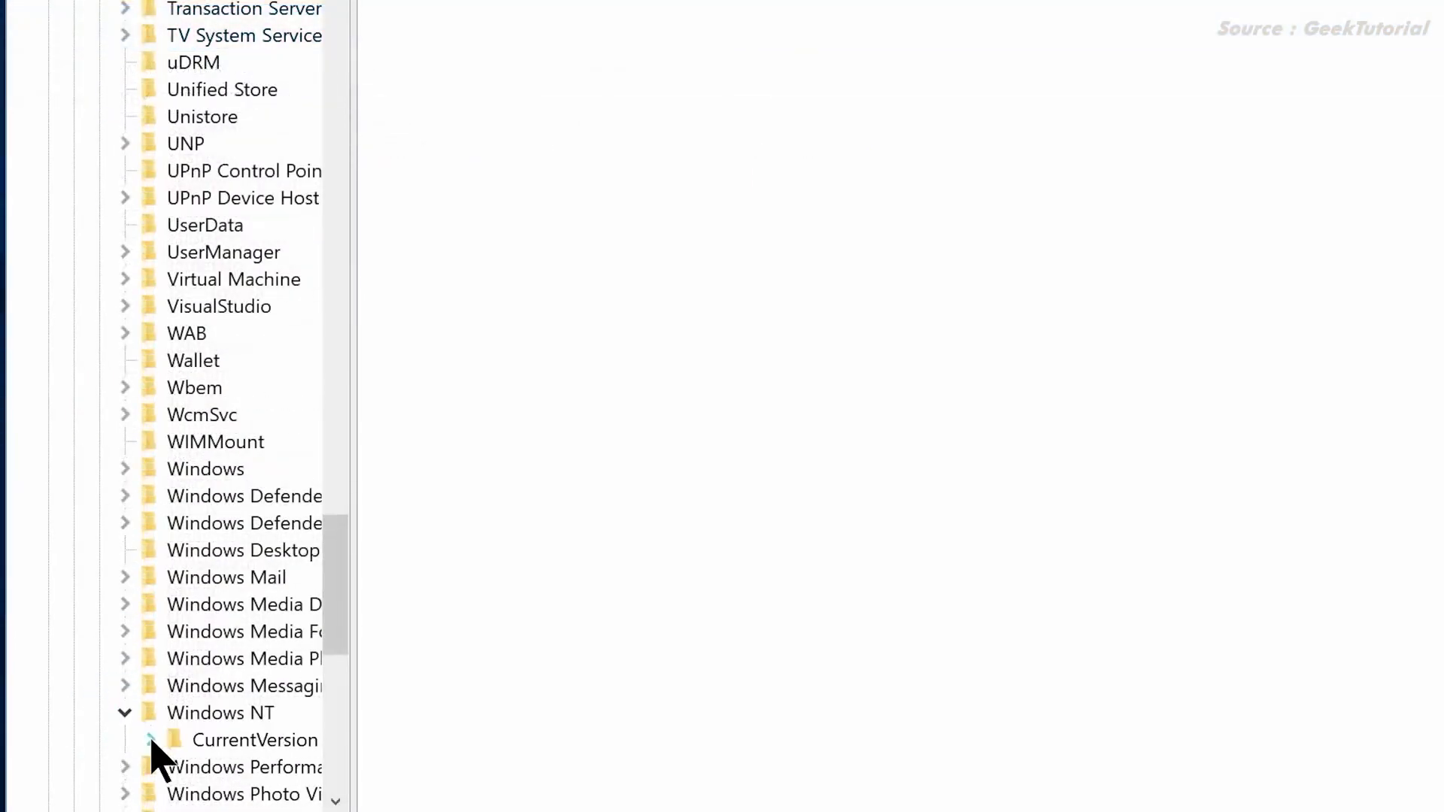
{"action": "double_click", "coordinate": [151, 741]}
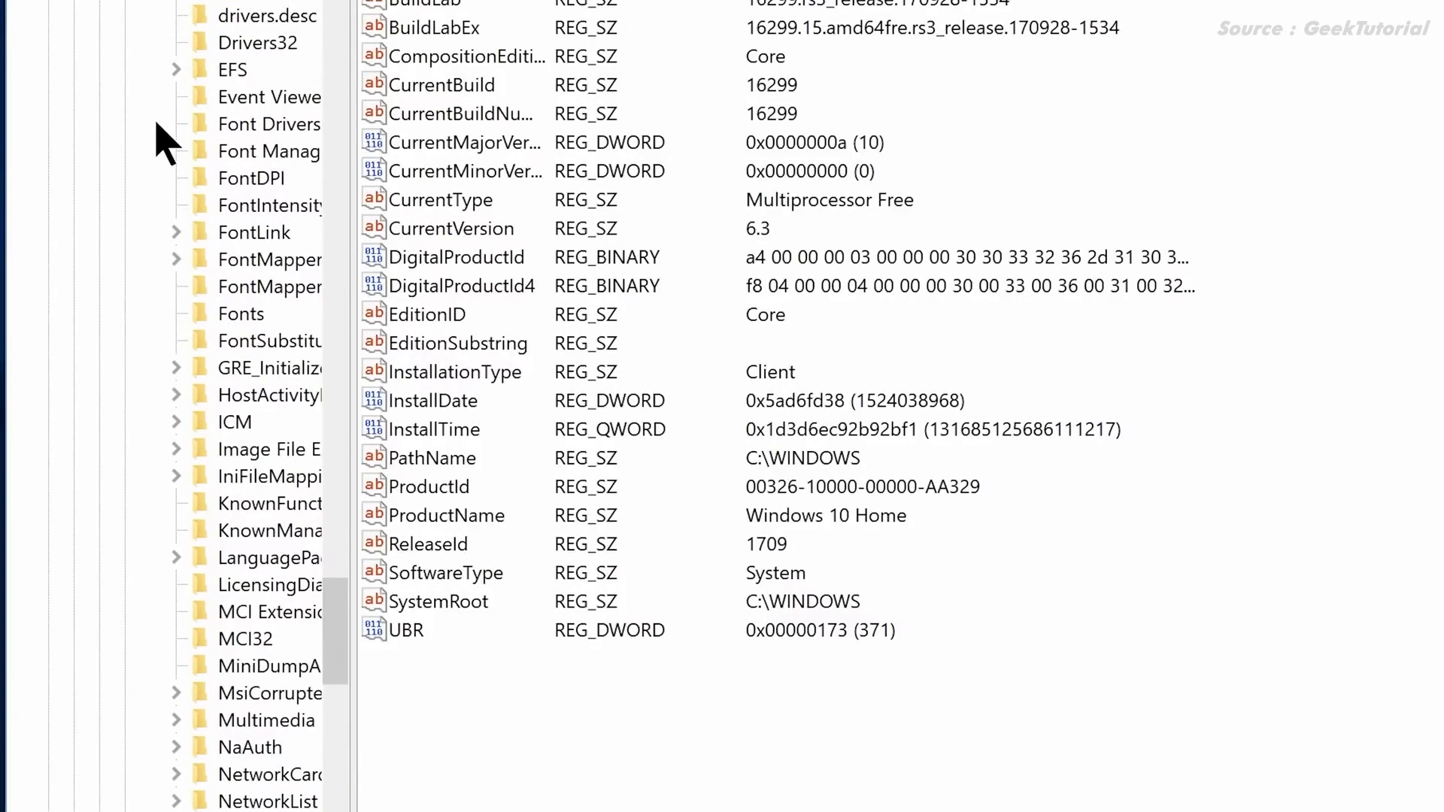
{"action": "left_click", "coordinate": [176, 720]}
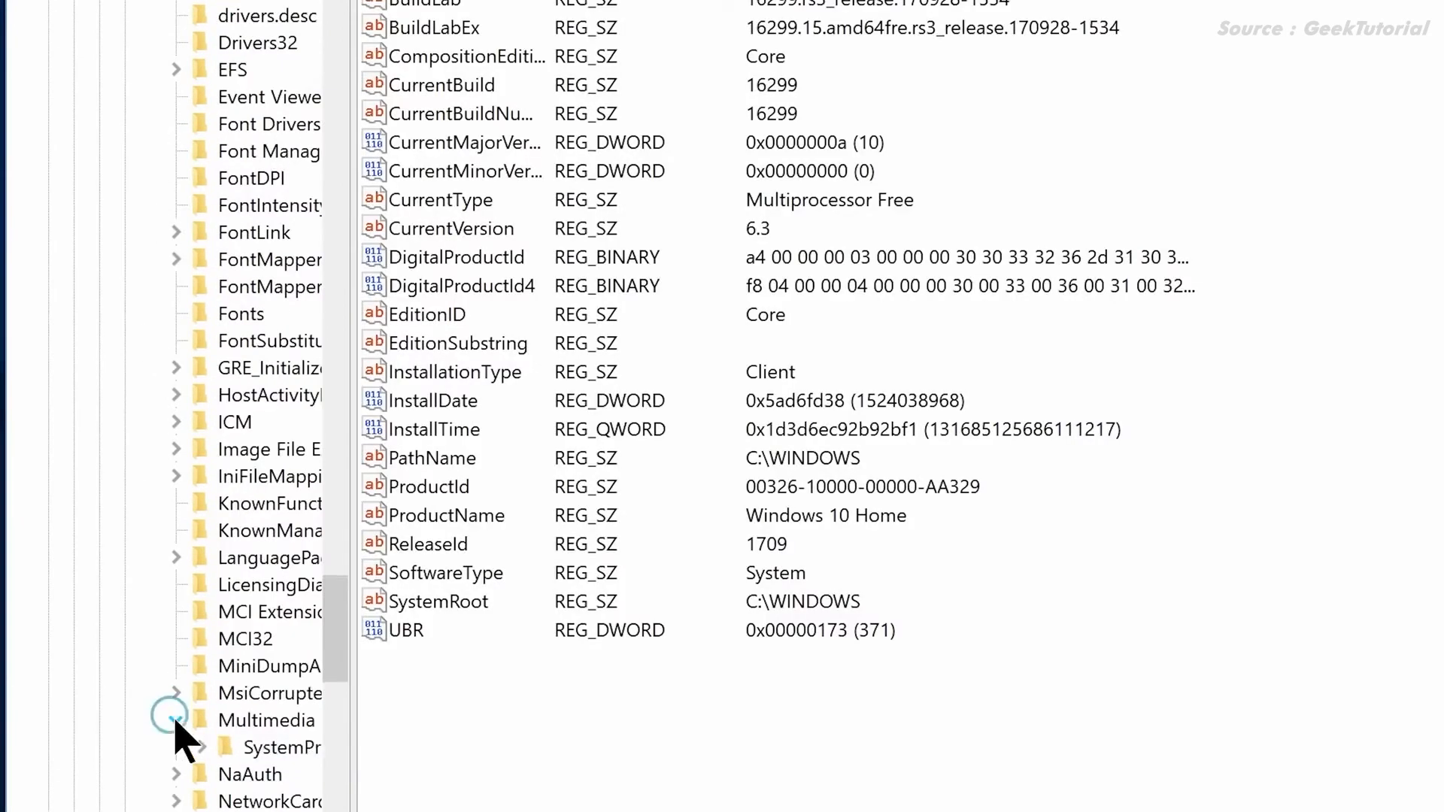
{"action": "double_click", "coordinate": [233, 749]}
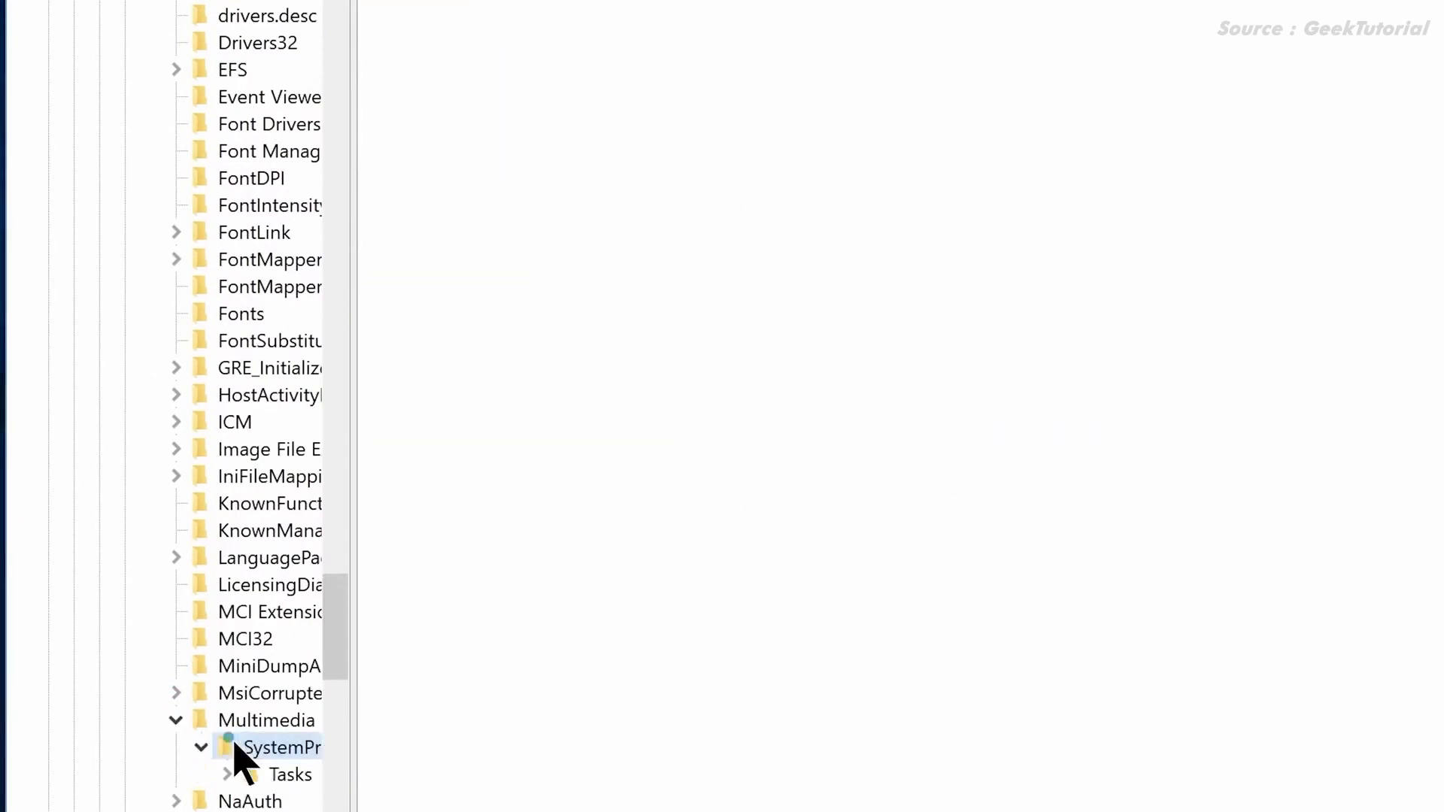
{"action": "double_click", "coordinate": [512, 220]}
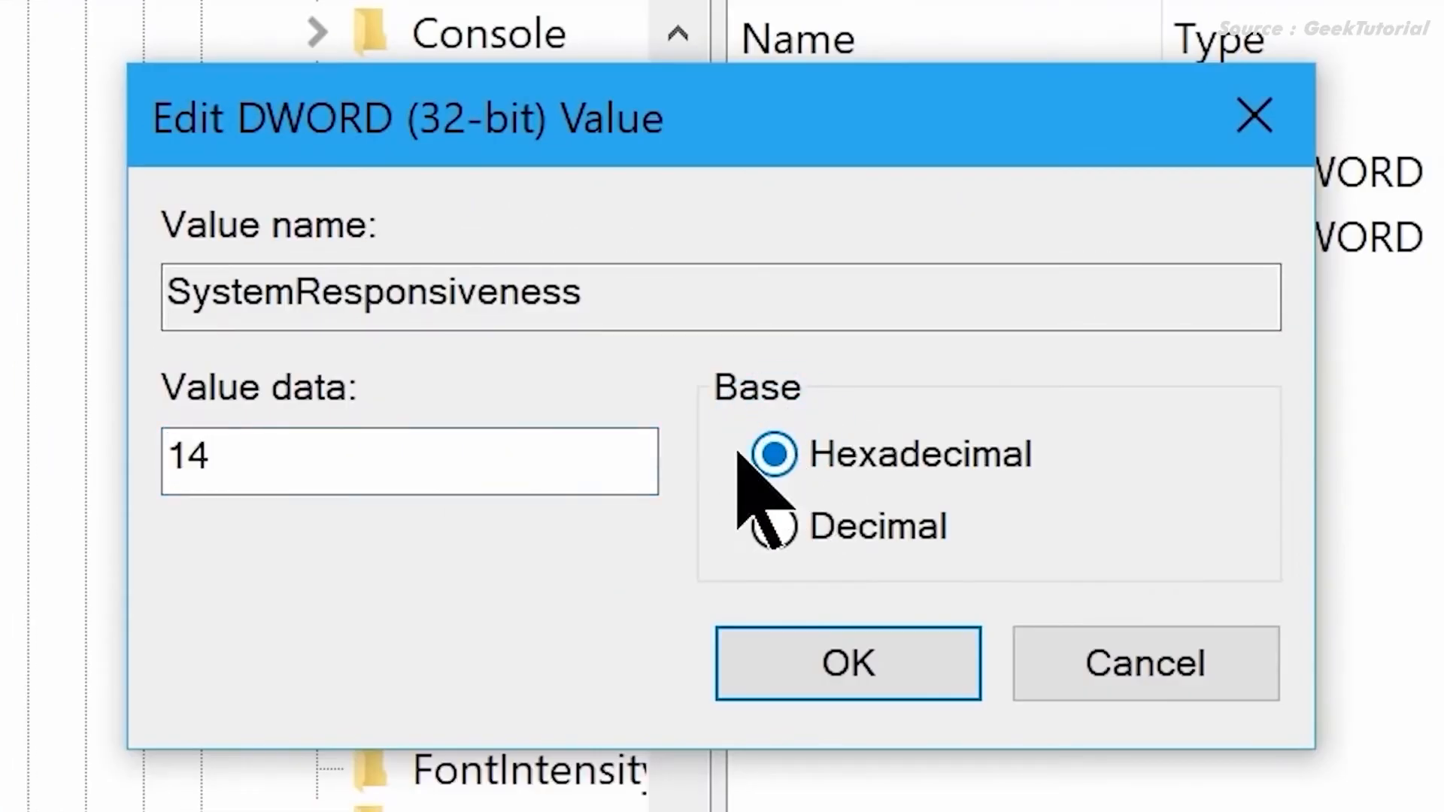
{"action": "type", "text": "0"}
{"action": "left_click", "coordinate": [828, 647]}
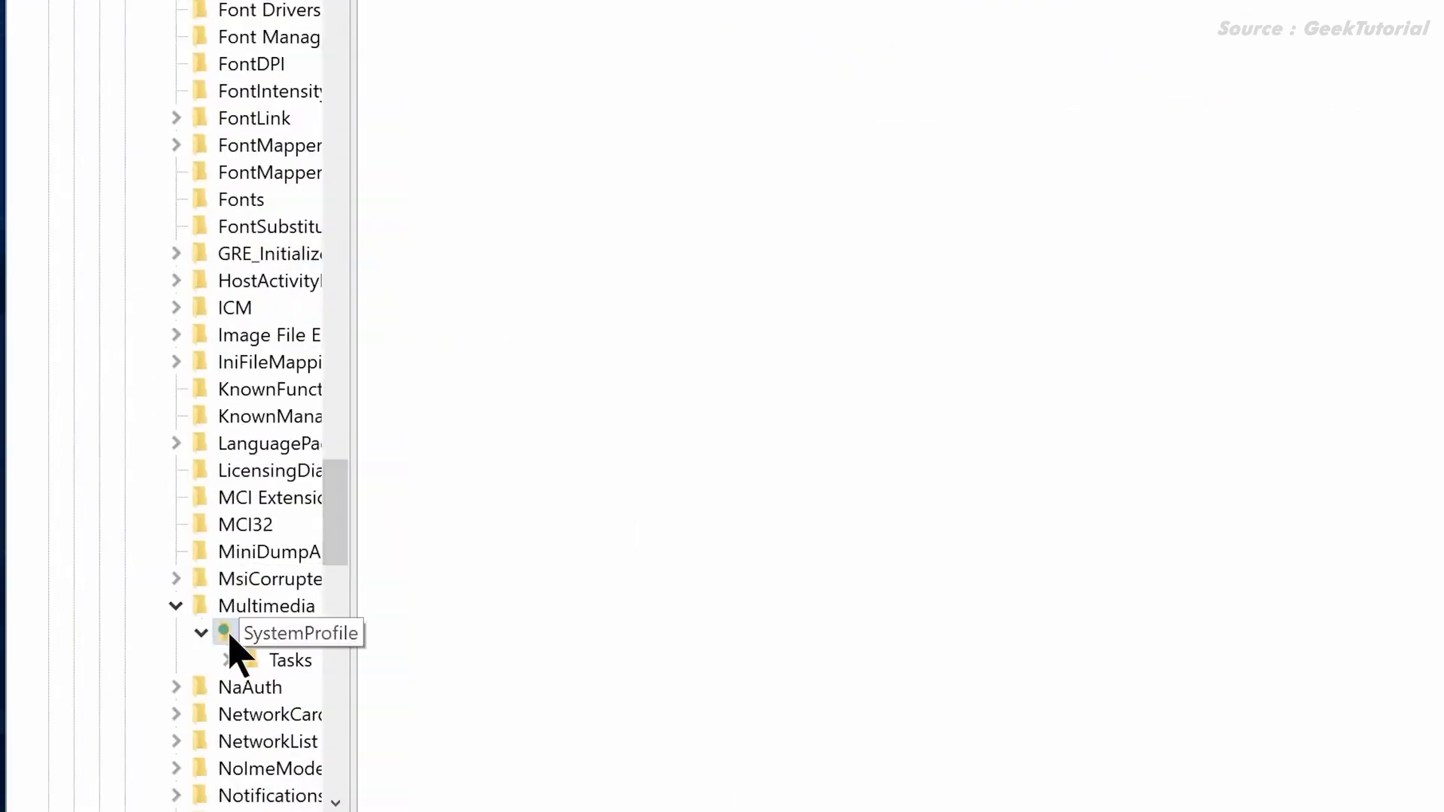
Step: Open the Games key under SystemProfile\Tasks and accept hexadecimal 8 as the GPU Priority value
{"action": "left_click", "coordinate": [226, 661]}
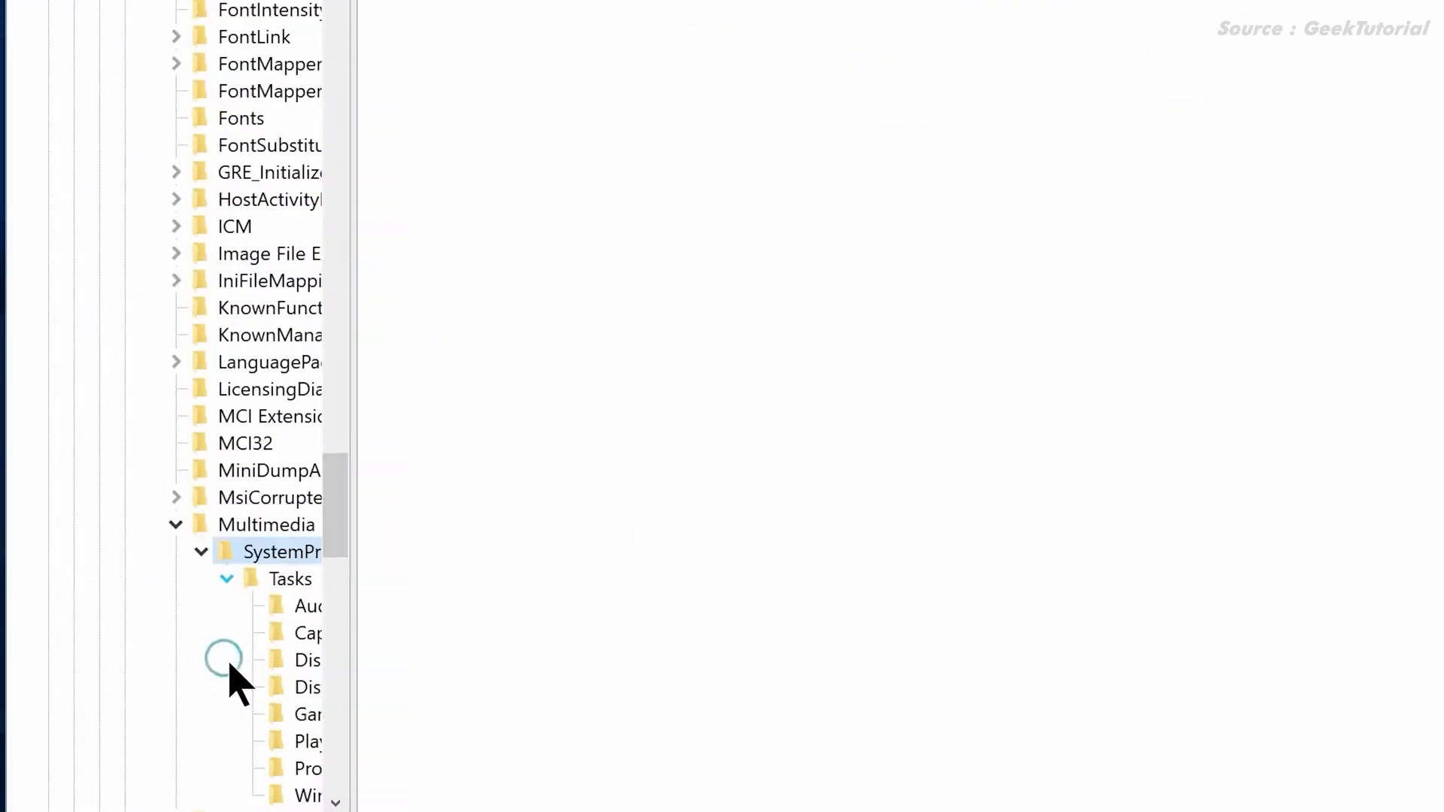
{"action": "left_click", "coordinate": [301, 715]}
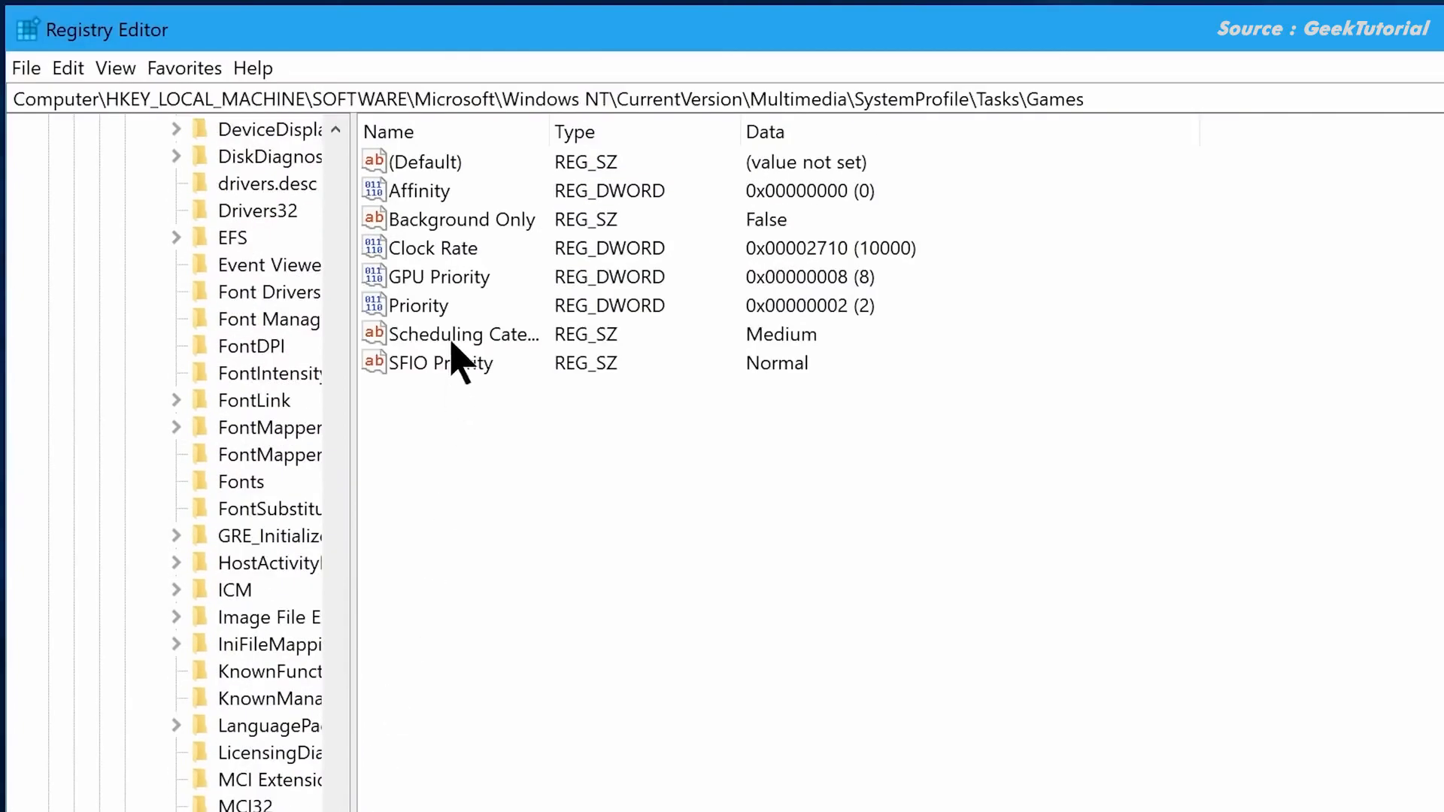
{"action": "double_click", "coordinate": [461, 278]}
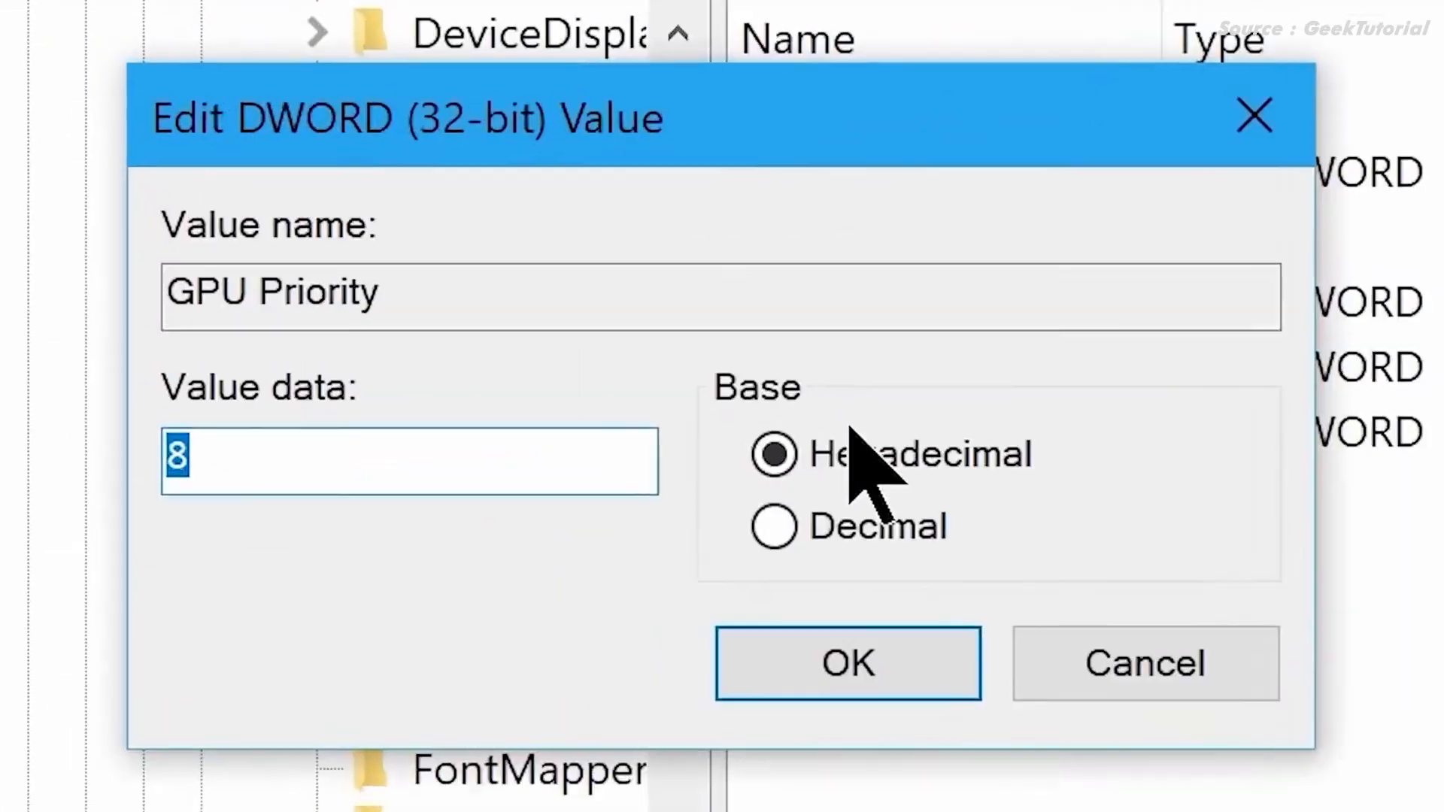
{"action": "left_click", "coordinate": [377, 315]}
{"action": "double_click", "coordinate": [261, 309]}
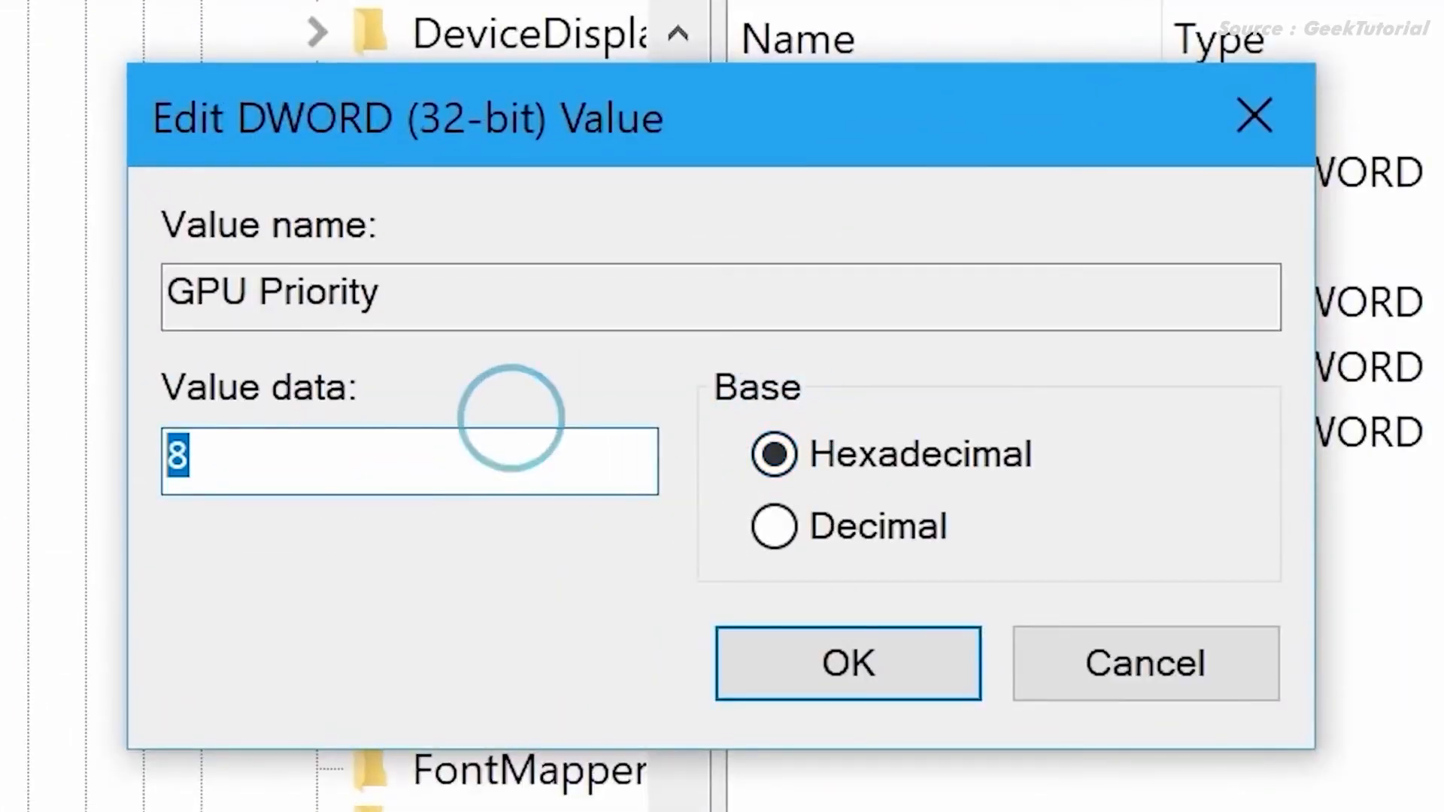
{"action": "left_click", "coordinate": [755, 663]}
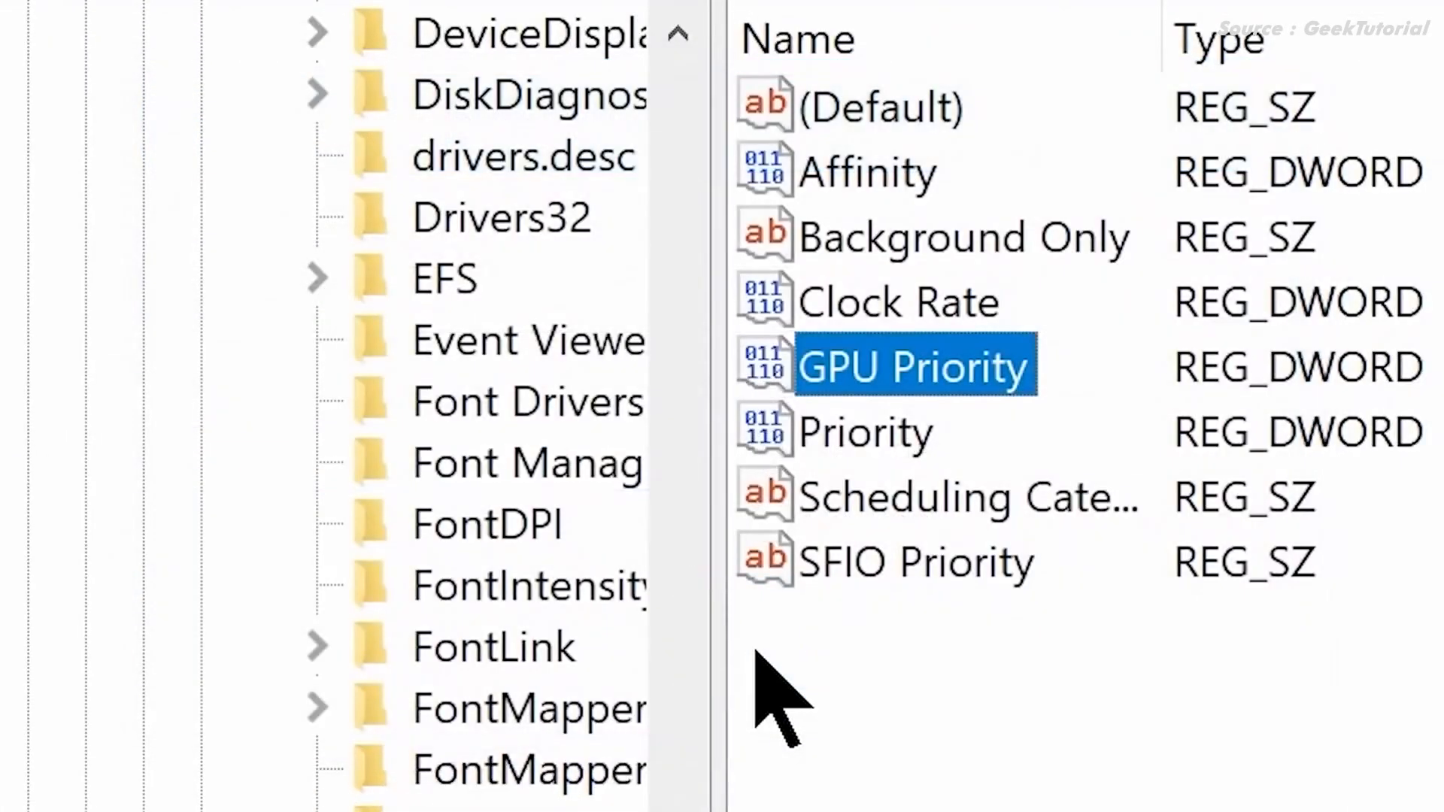
Step: Set the Priority value of the Games key to hexadecimal 6
{"action": "double_click", "coordinate": [848, 440]}
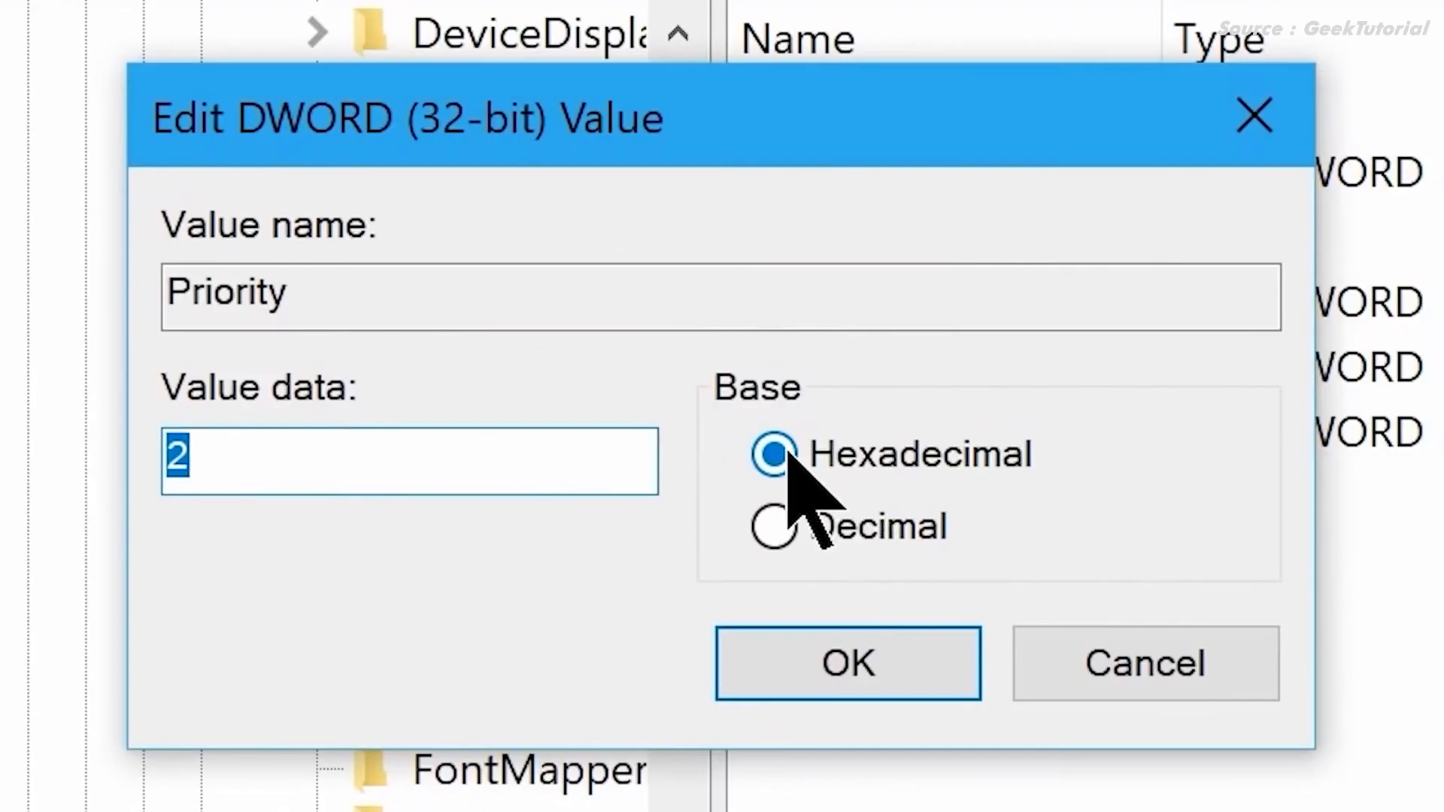
{"action": "left_click", "coordinate": [788, 454]}
{"action": "double_click", "coordinate": [557, 445]}
{"action": "type", "text": "6"}
{"action": "left_click", "coordinate": [817, 659]}
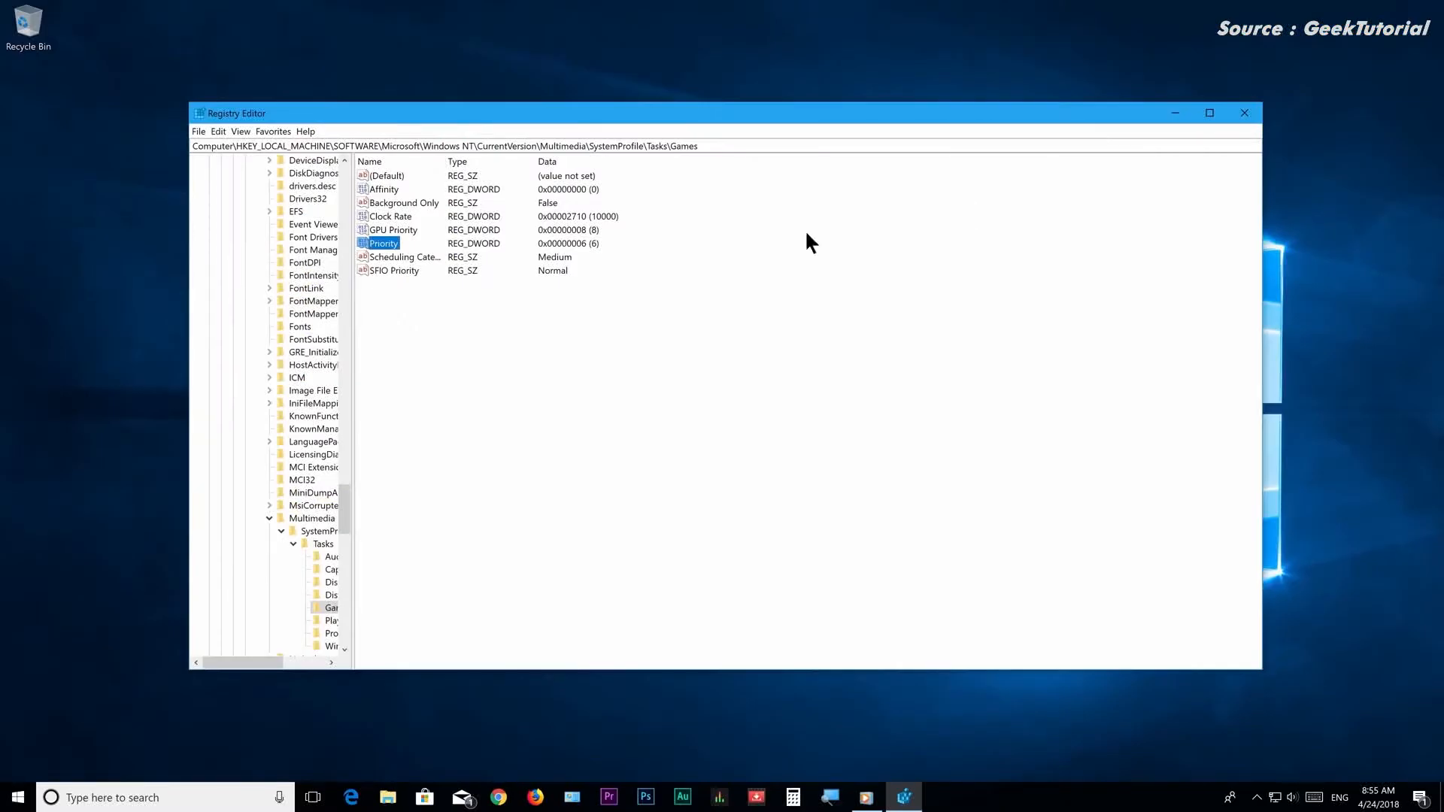
Step: Close the Registry Editor and launch System Configuration with the msconfig command
{"action": "left_click", "coordinate": [1246, 117]}
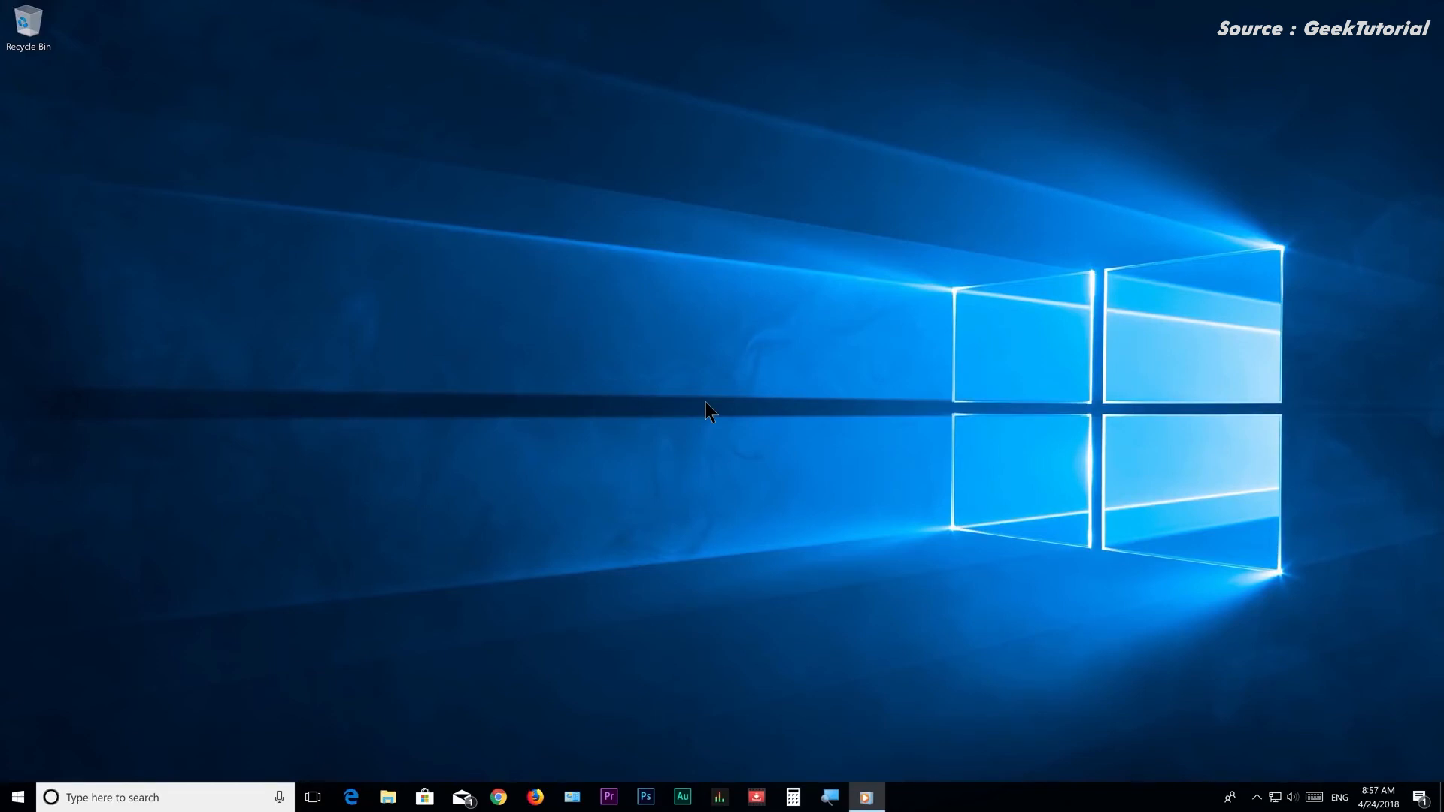
{"action": "key", "text": "super+r"}
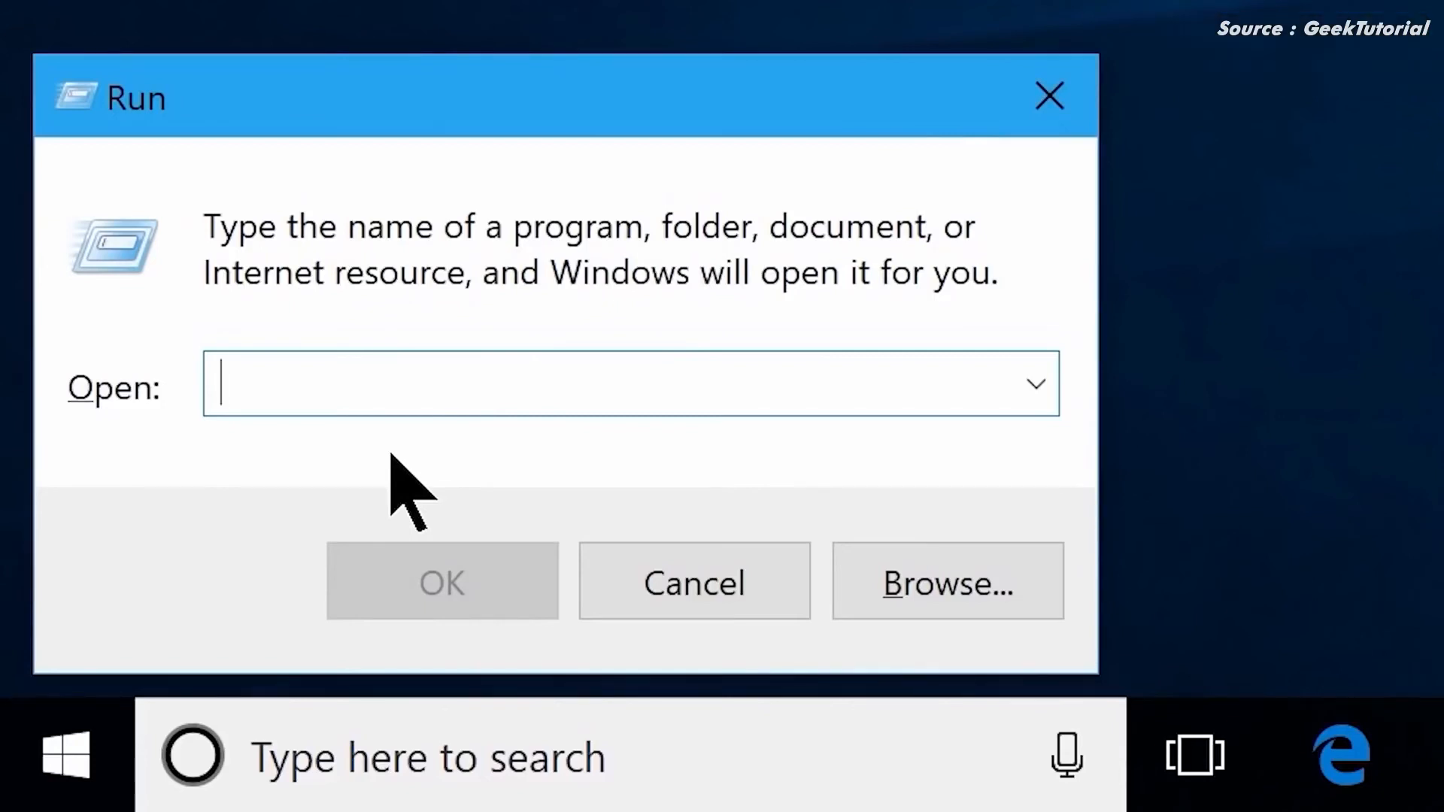
{"action": "type", "text": "msconfig"}
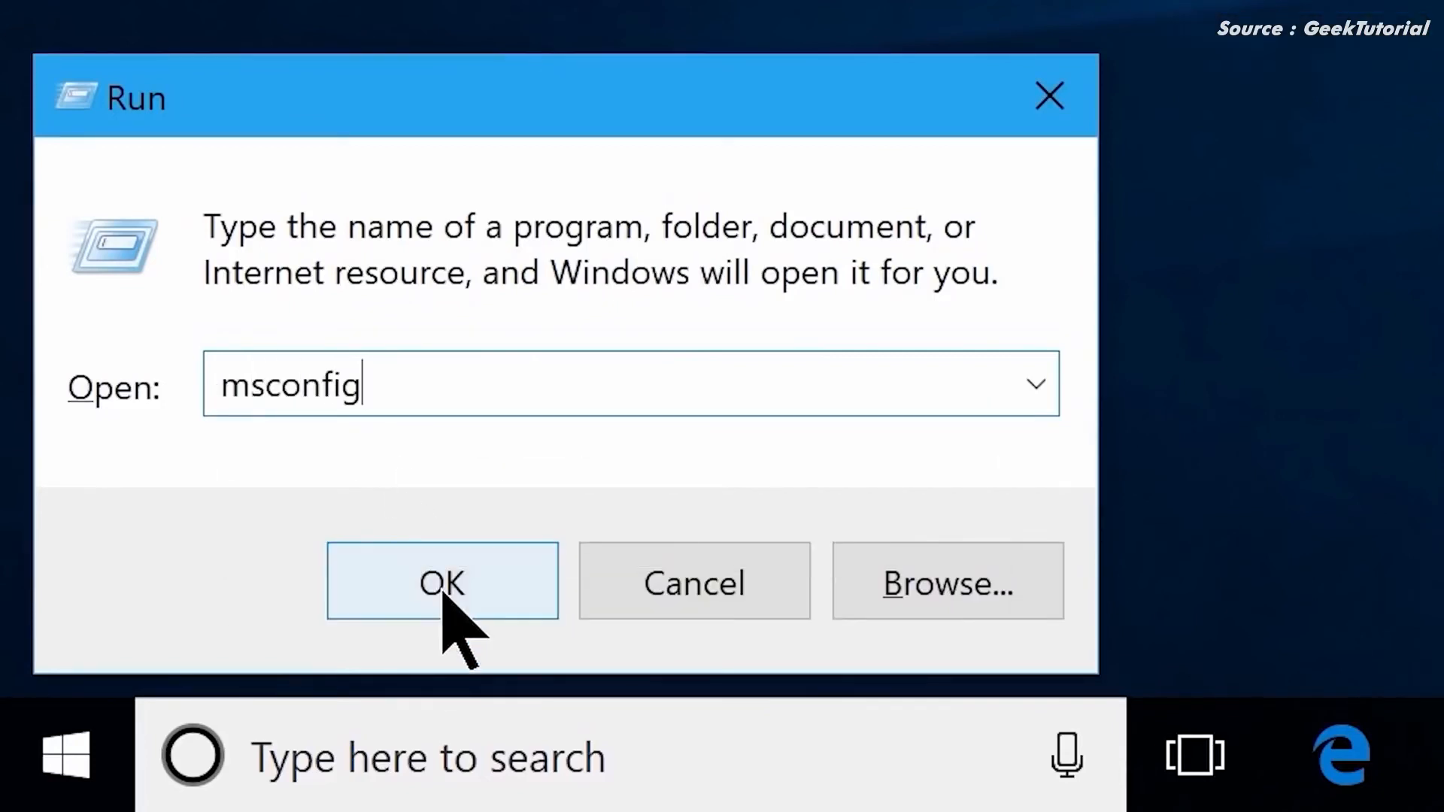
{"action": "left_click", "coordinate": [444, 594]}
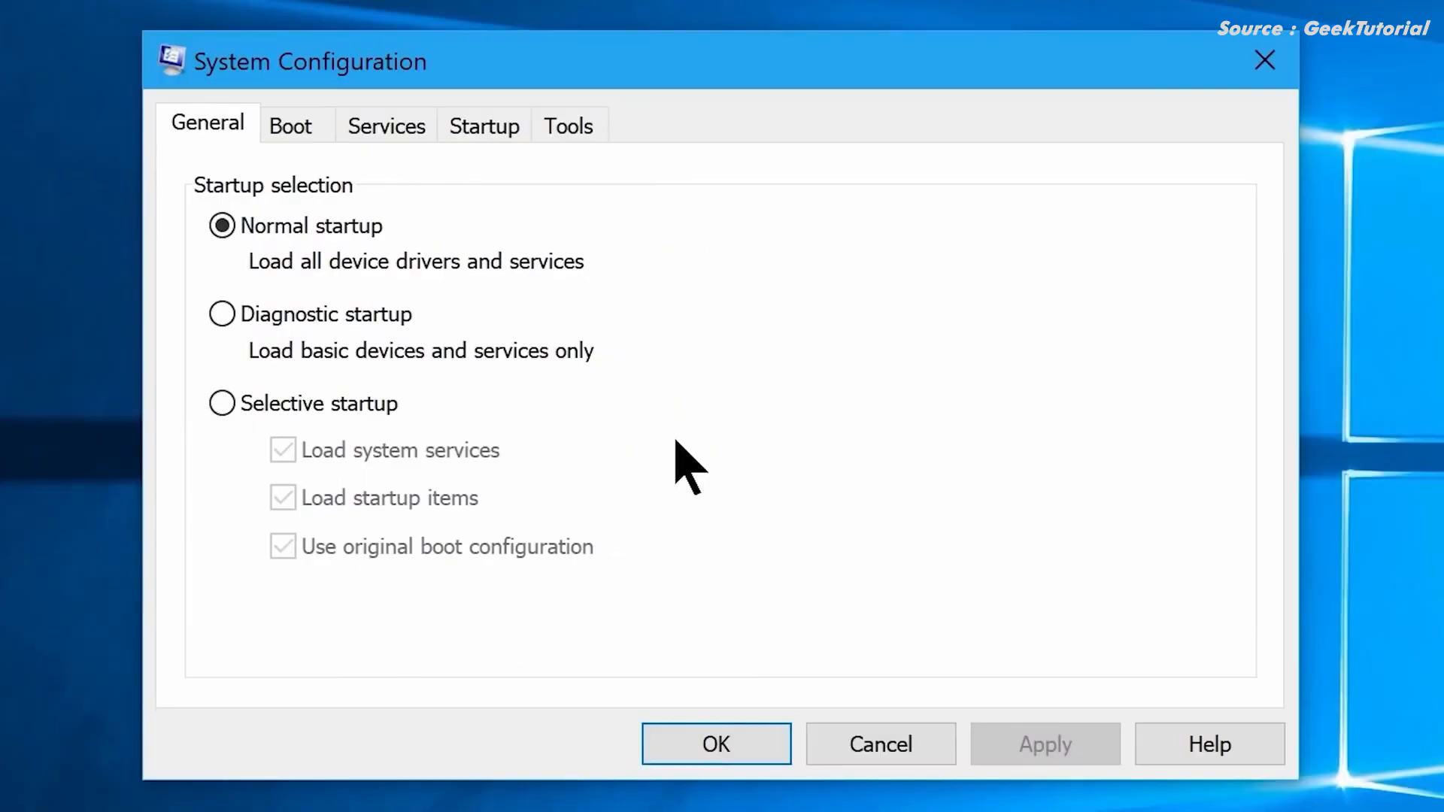
Step: Show the list of services in System Configuration with all Microsoft services hidden
{"action": "left_click", "coordinate": [385, 127]}
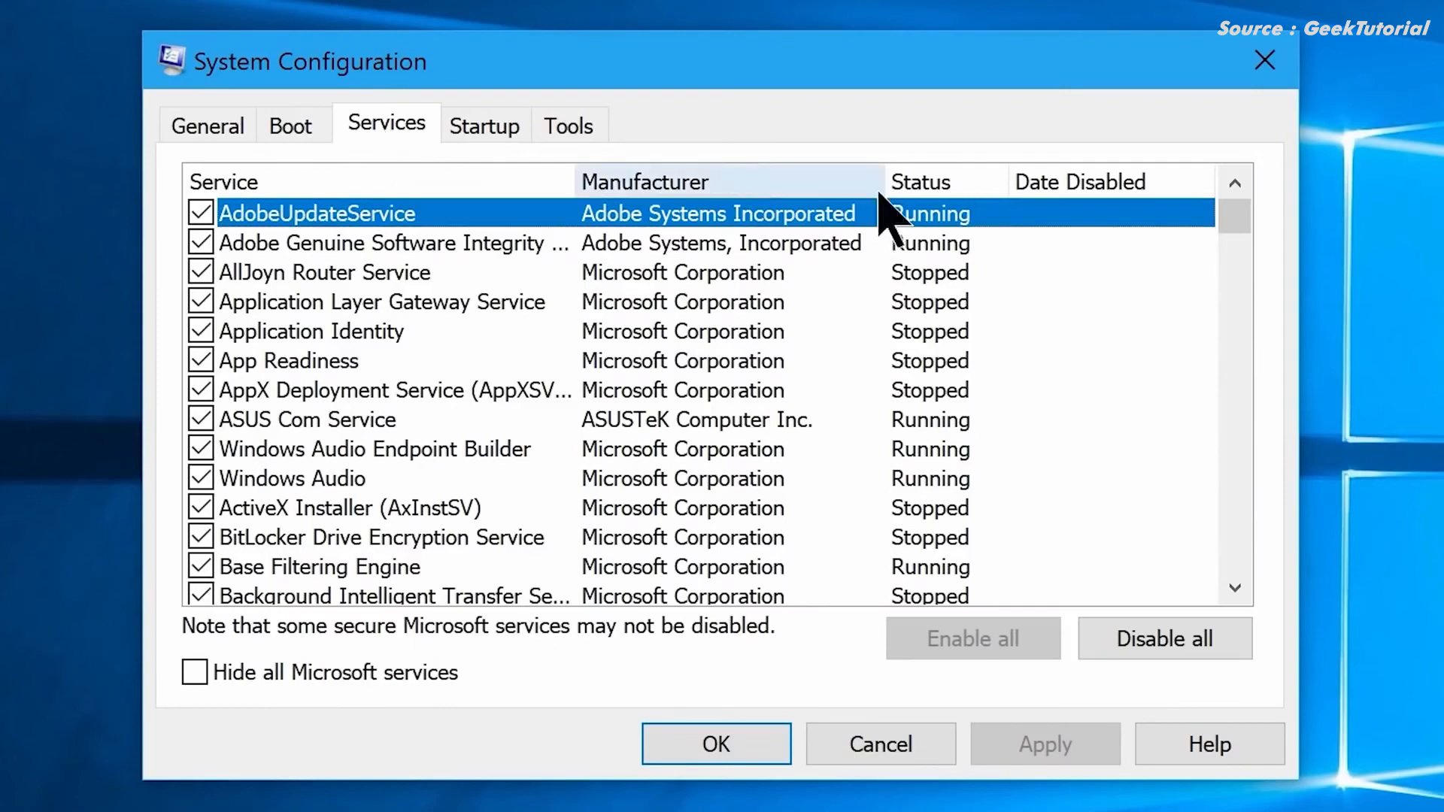
{"action": "mouse_move", "coordinate": [1234, 216]}
{"action": "left_mouse_down"}
{"action": "mouse_move", "coordinate": [1224, 575]}
{"action": "mouse_move", "coordinate": [1227, 191]}
{"action": "left_mouse_up"}
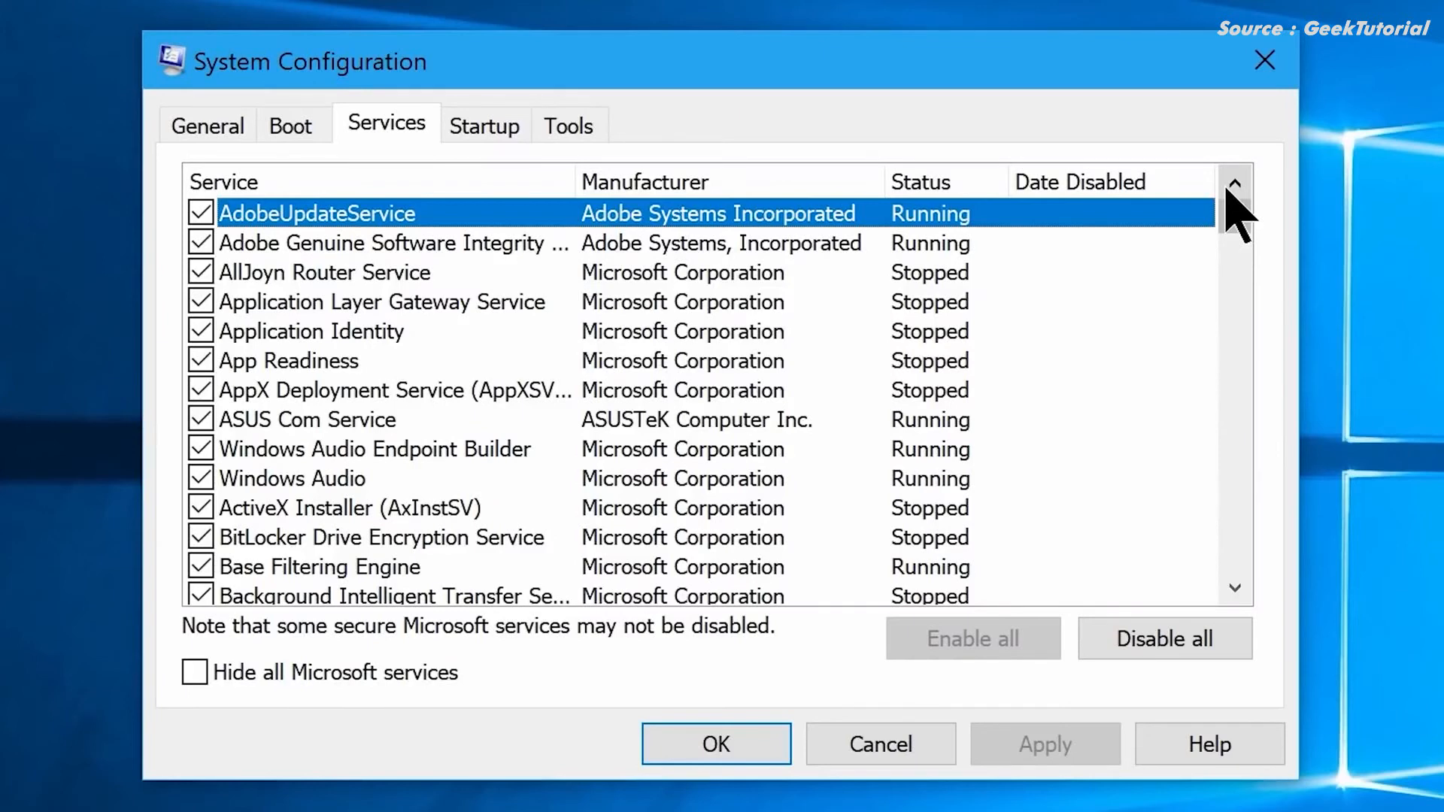
{"action": "left_click", "coordinate": [195, 672]}
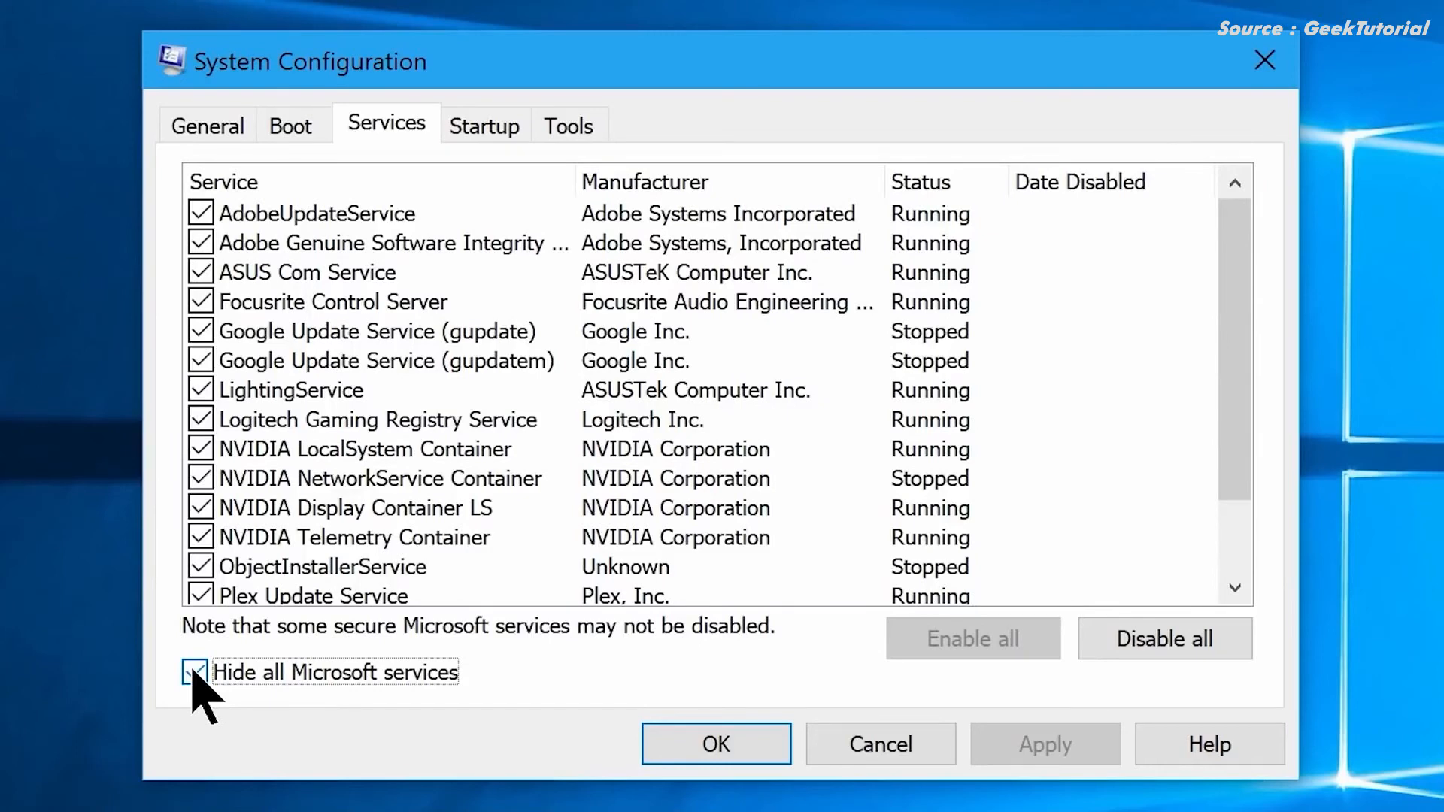
Step: Disable all the listed non-Microsoft services except Action! service, apply the change and close System Configuration
{"action": "left_click_drag", "start_coordinate": [1245, 361], "coordinate": [1244, 495]}
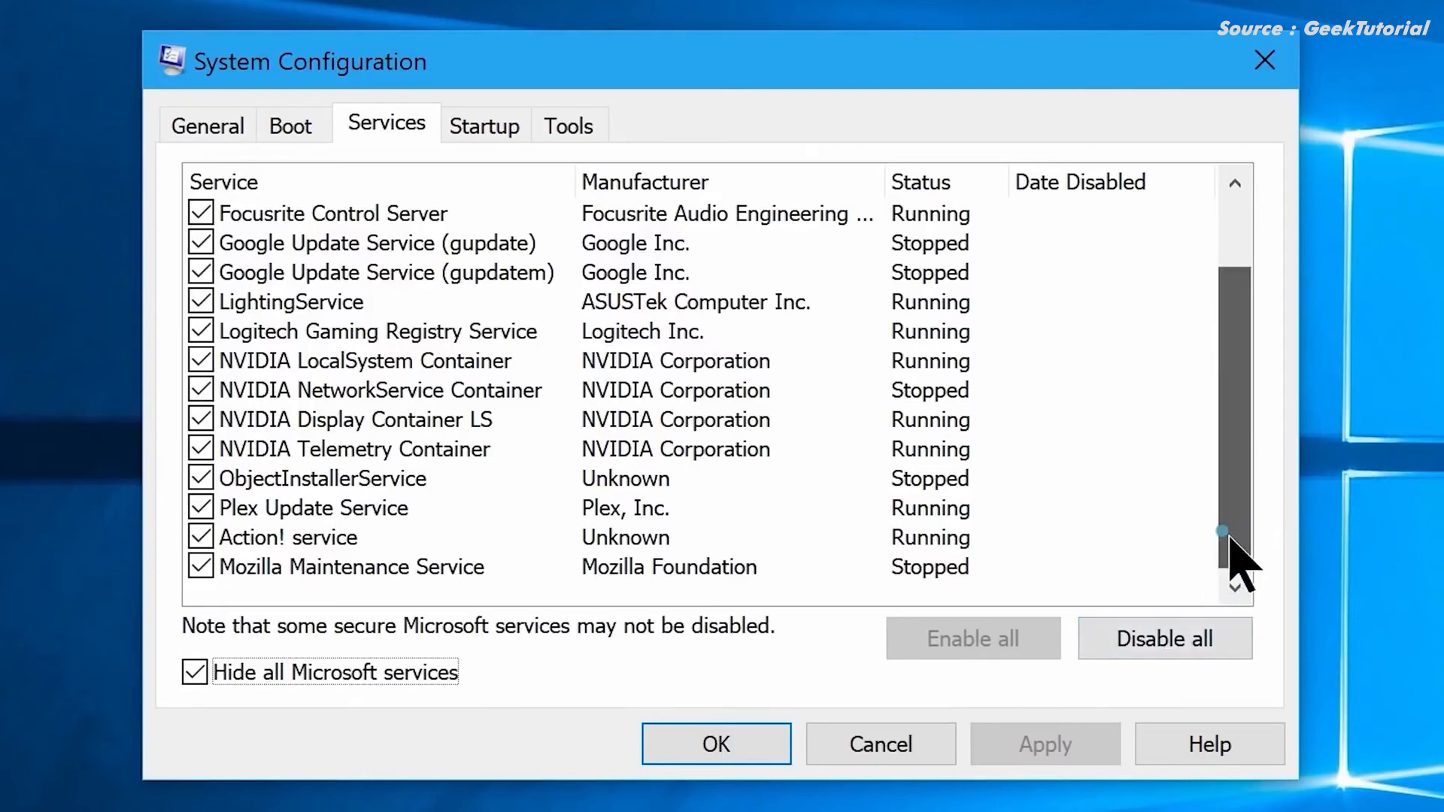
{"action": "mouse_move", "coordinate": [1232, 541]}
{"action": "left_mouse_down"}
{"action": "mouse_move", "coordinate": [1231, 403]}
{"action": "mouse_move", "coordinate": [1231, 542]}
{"action": "left_mouse_up"}
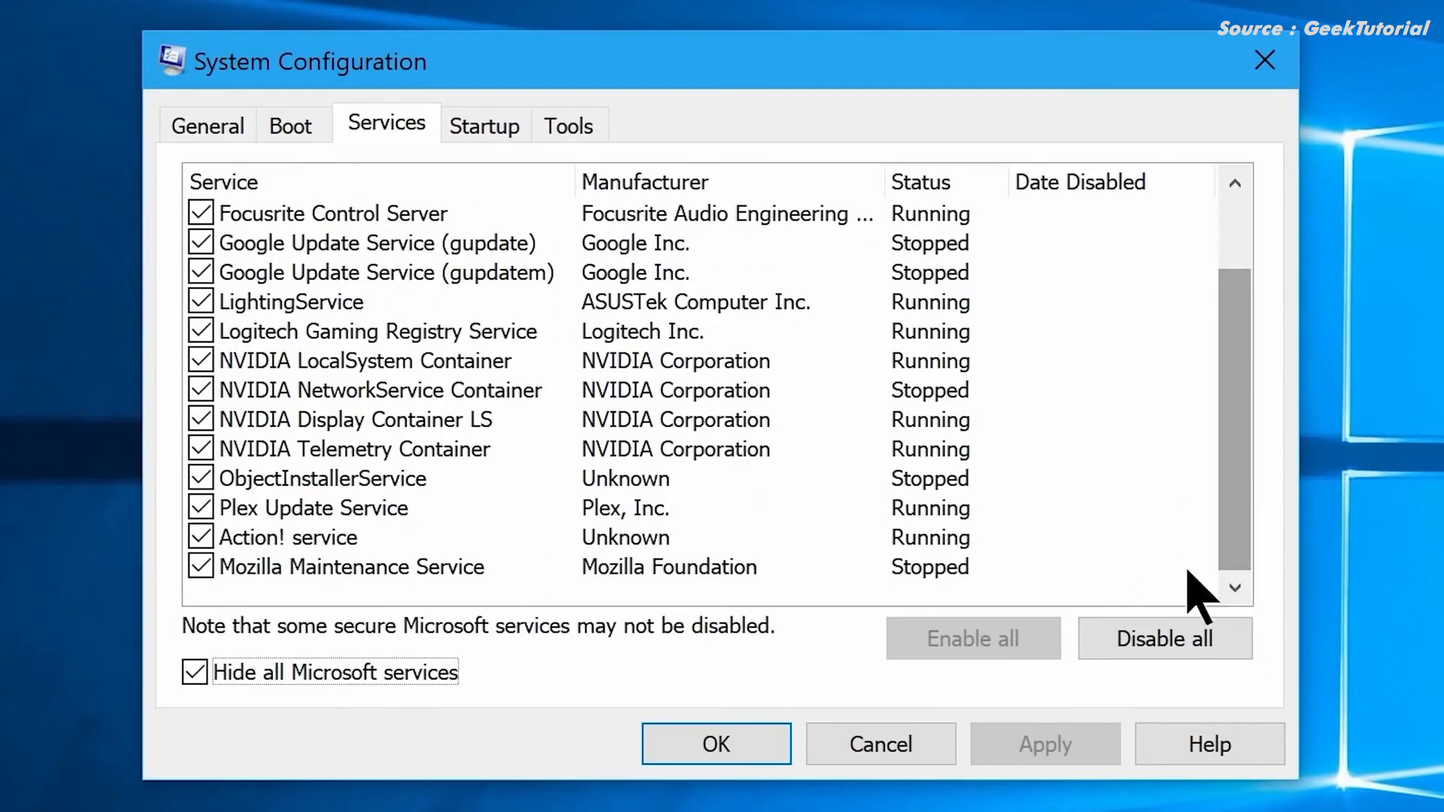
{"action": "left_click", "coordinate": [200, 537]}
{"action": "left_click", "coordinate": [200, 507]}
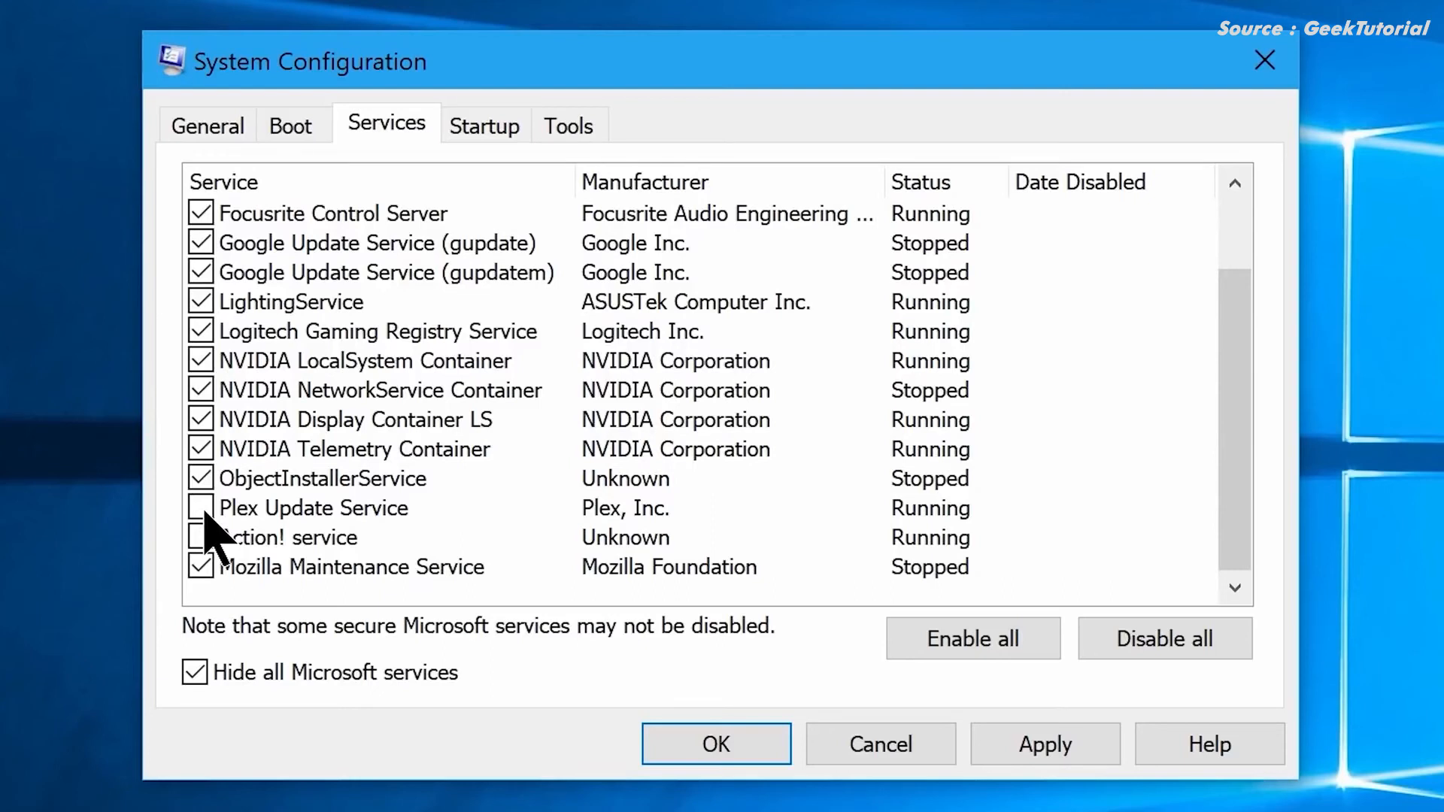
{"action": "left_click", "coordinate": [1151, 638]}
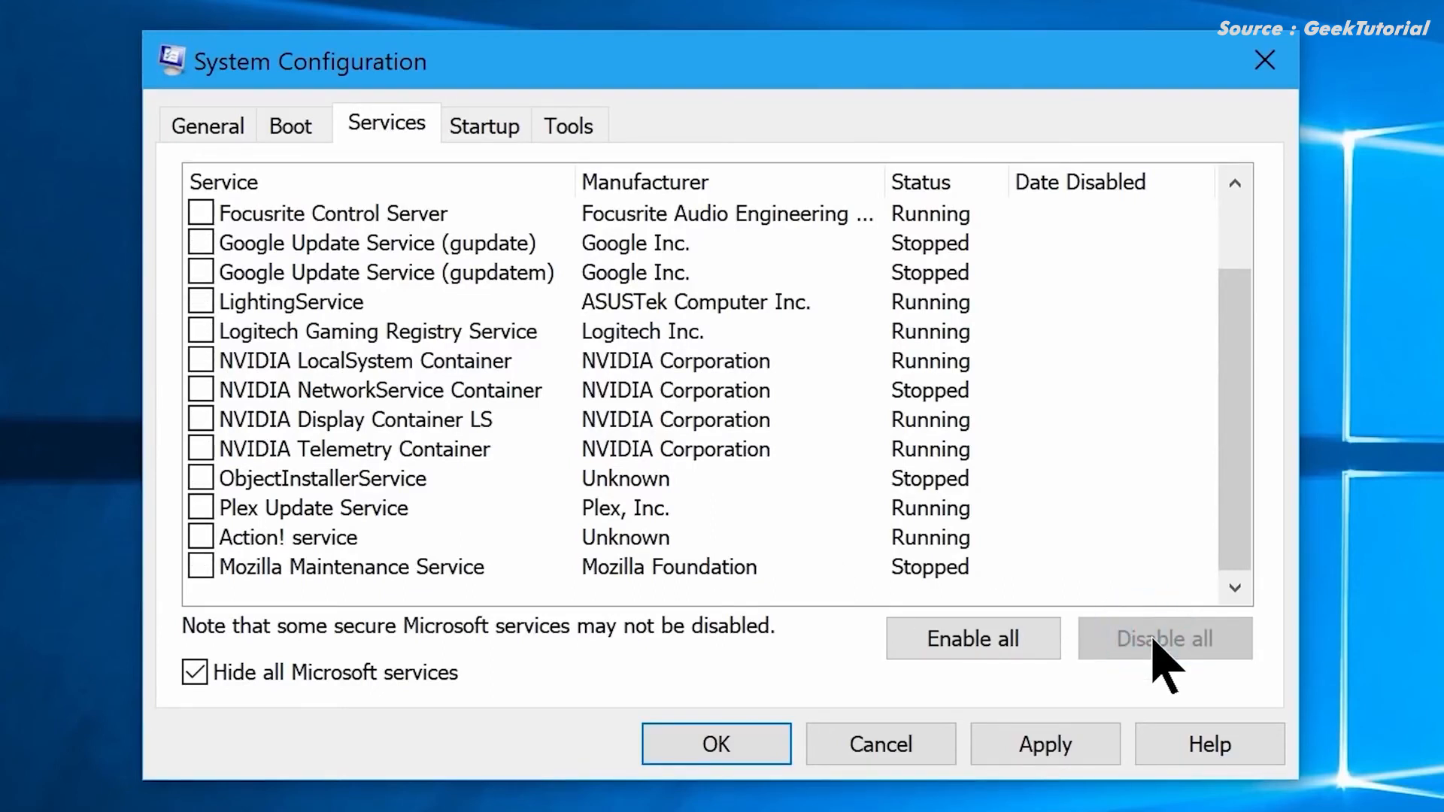
{"action": "left_click", "coordinate": [1042, 745]}
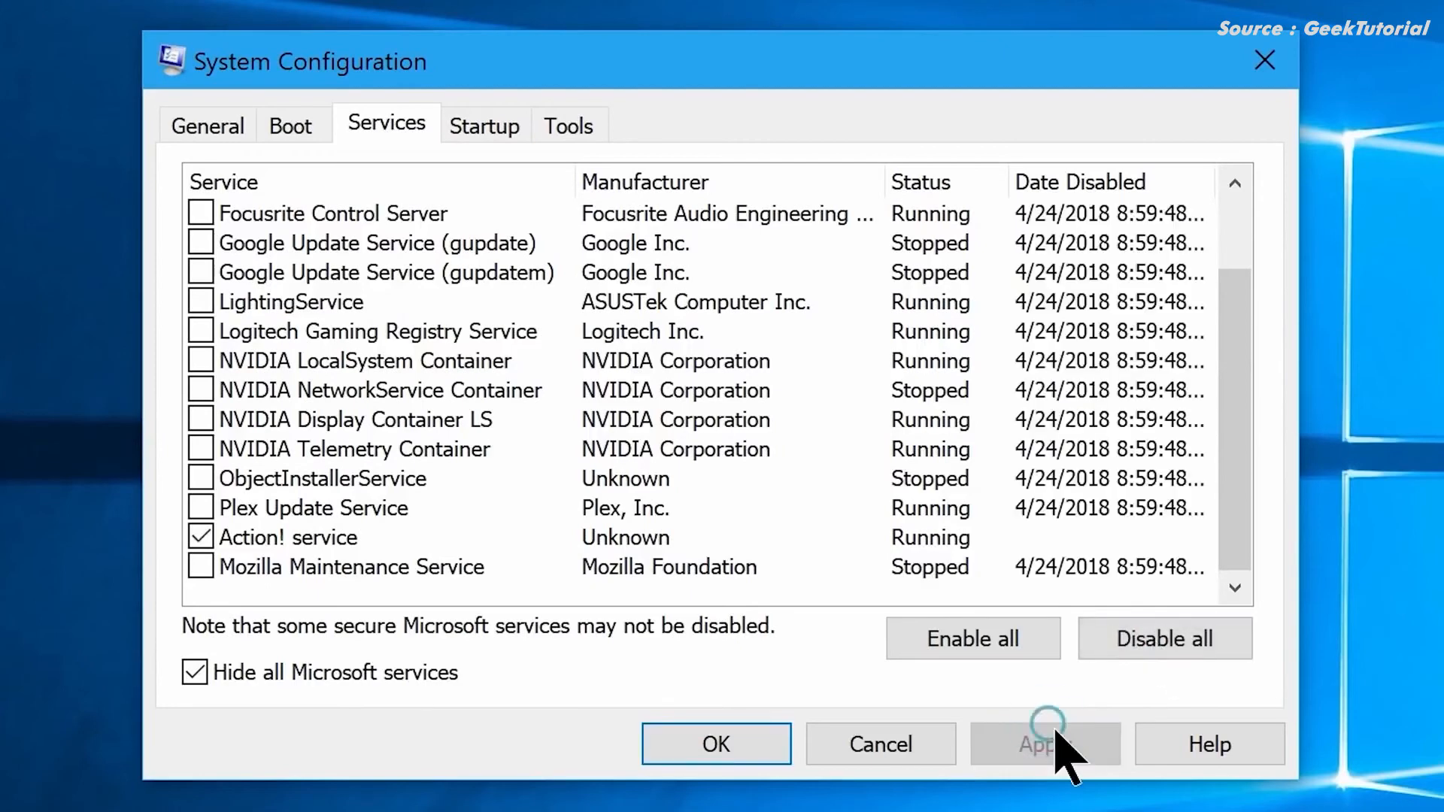
{"action": "left_click", "coordinate": [724, 744]}
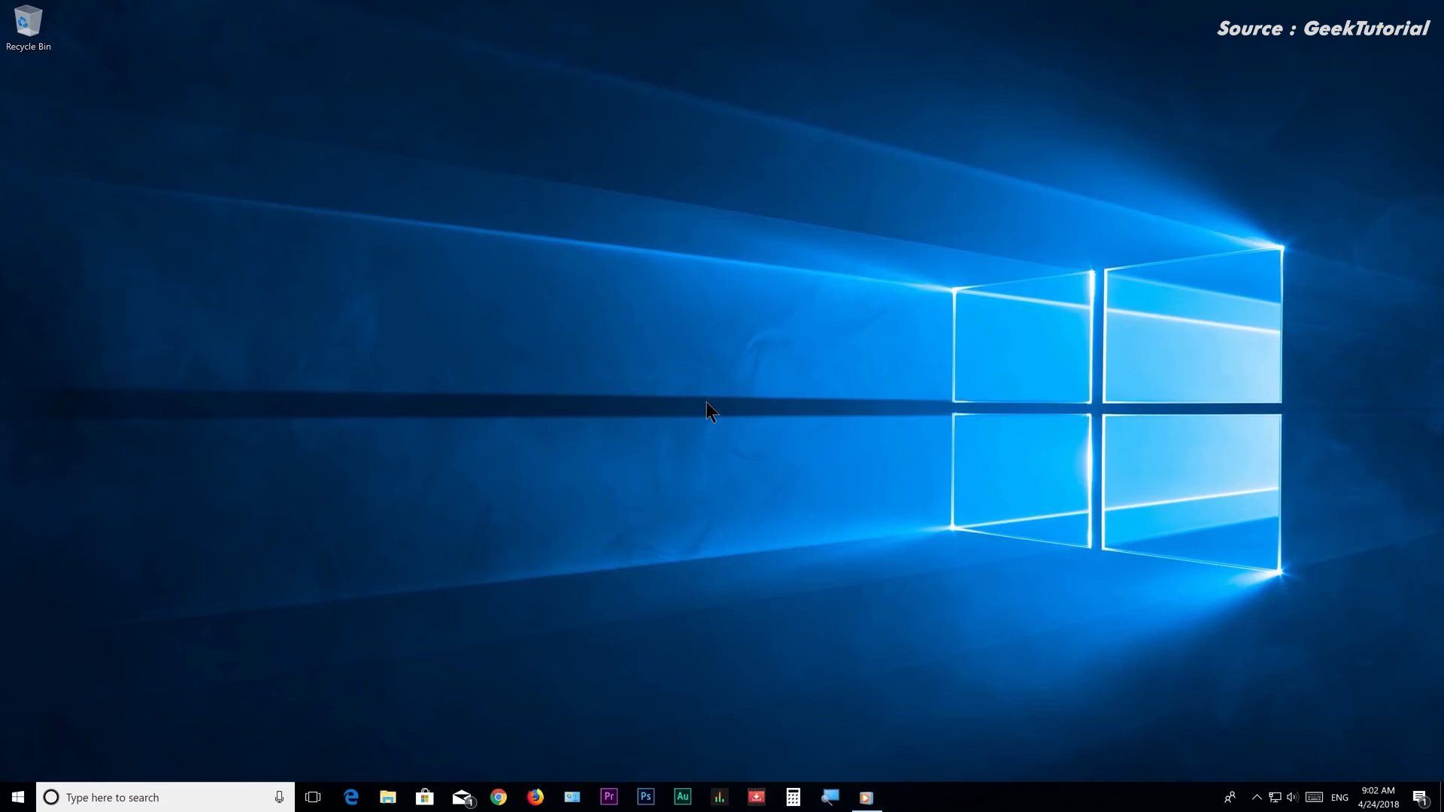
Step: Find This PC, open its properties and go through the advanced system settings to the Performance Options
{"action": "left_click", "coordinate": [18, 798]}
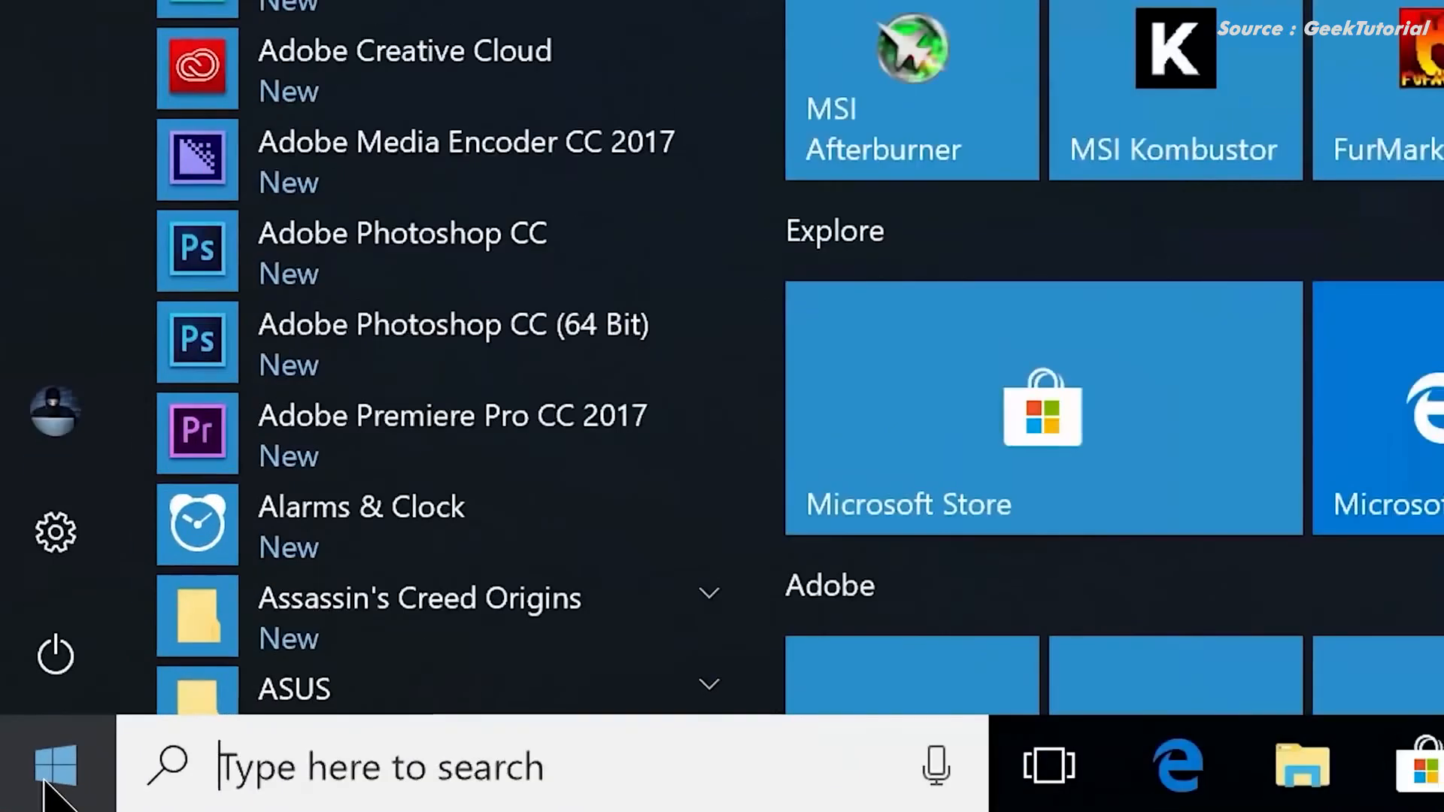
{"action": "type", "text": "This pc"}
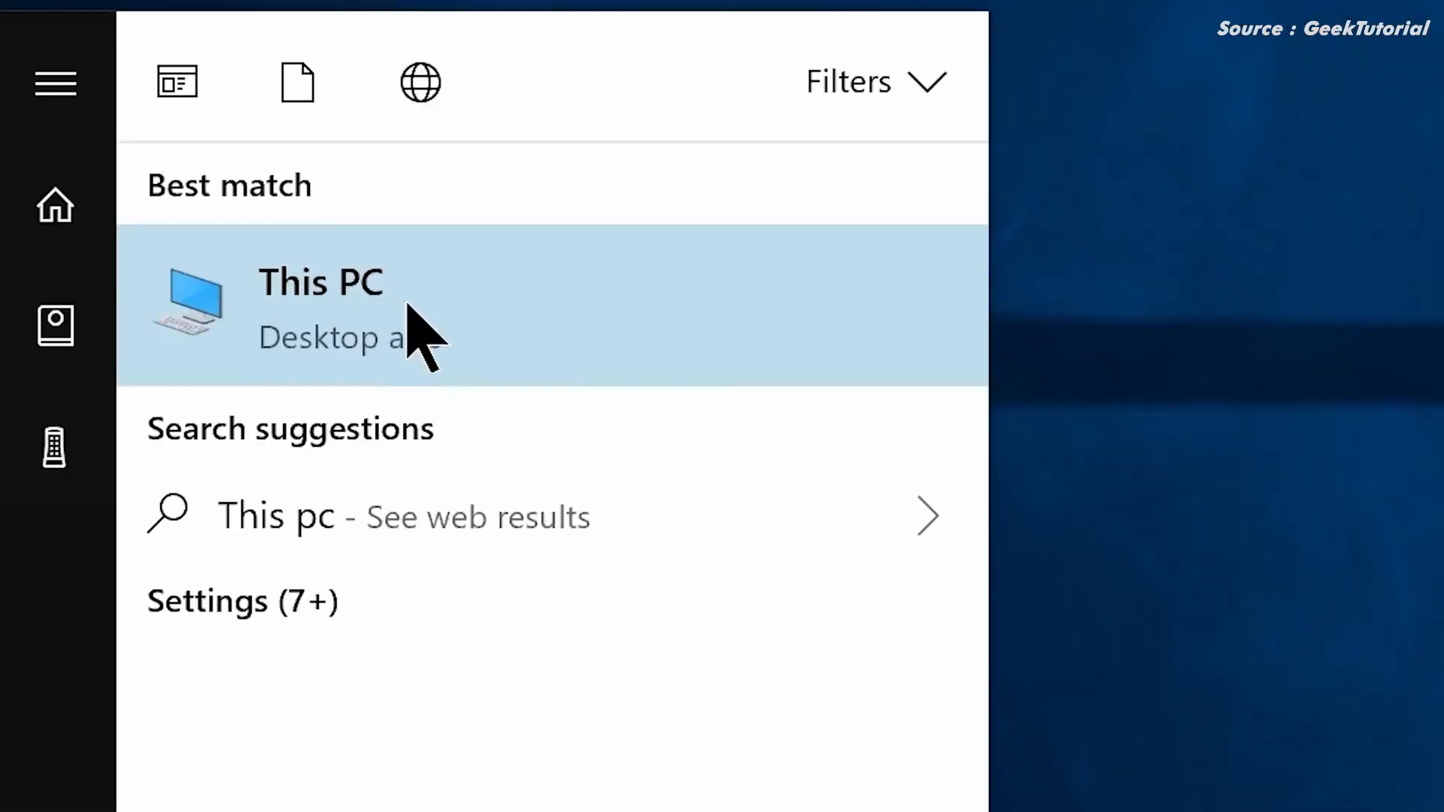
{"action": "right_click", "coordinate": [407, 305]}
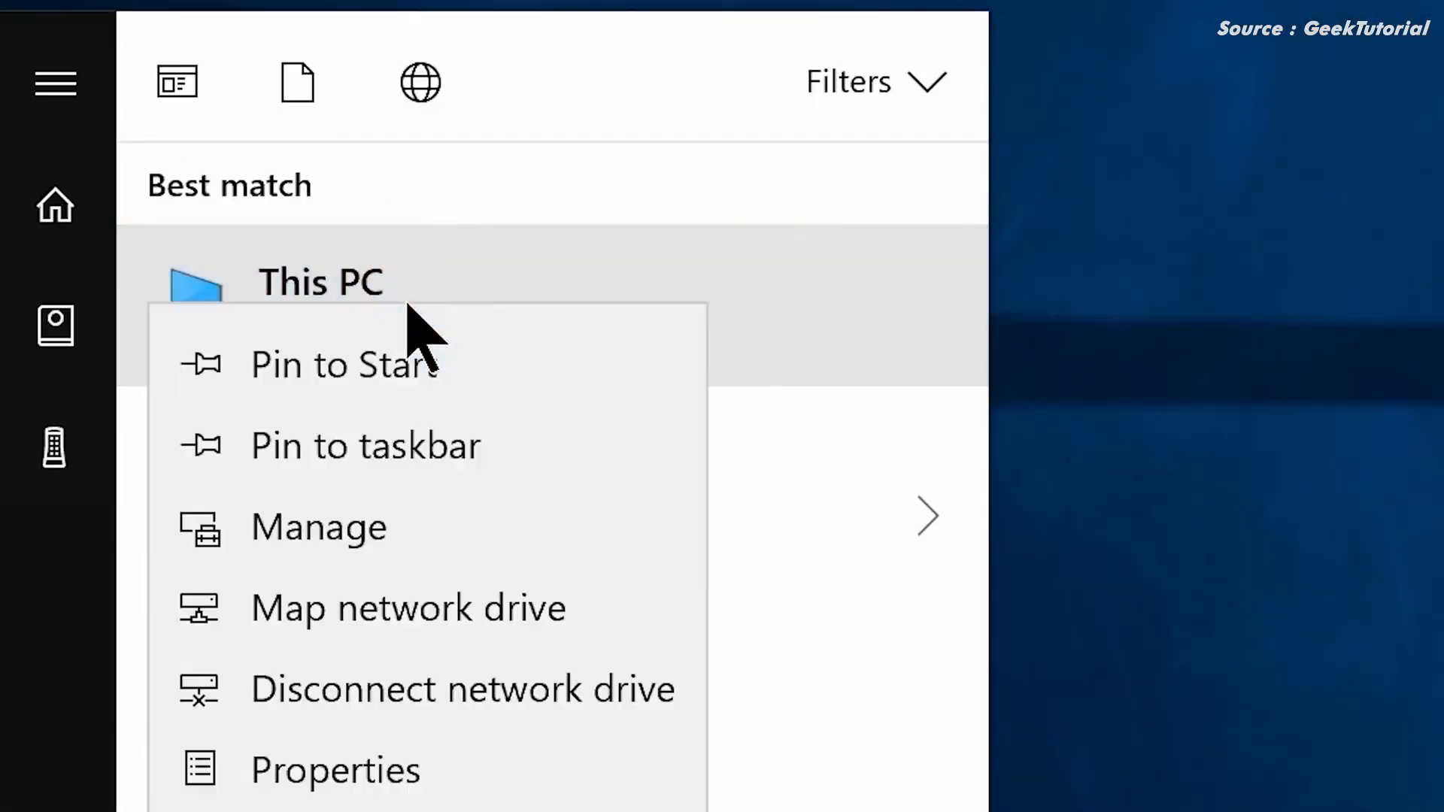
{"action": "left_click", "coordinate": [410, 773]}
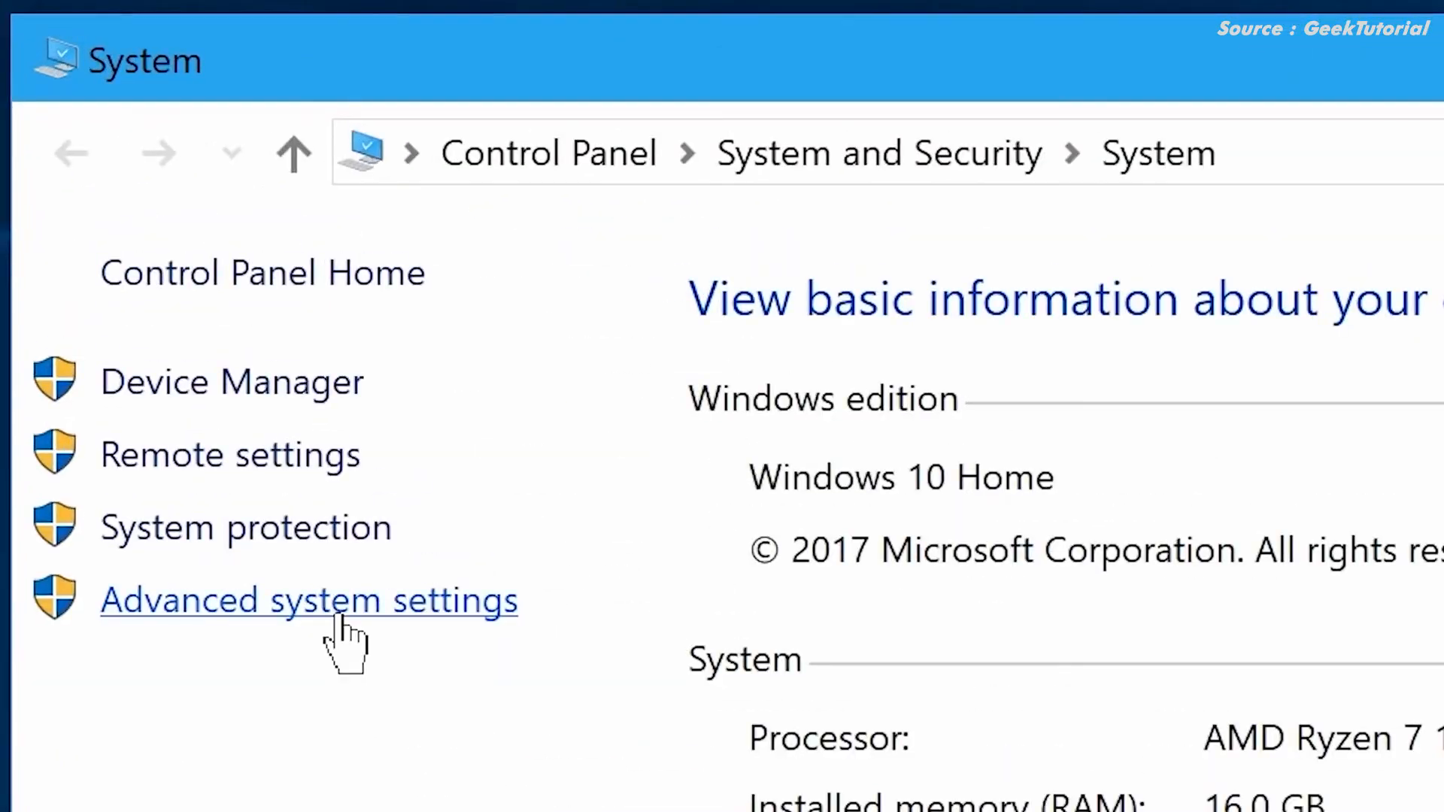
{"action": "left_click", "coordinate": [340, 614]}
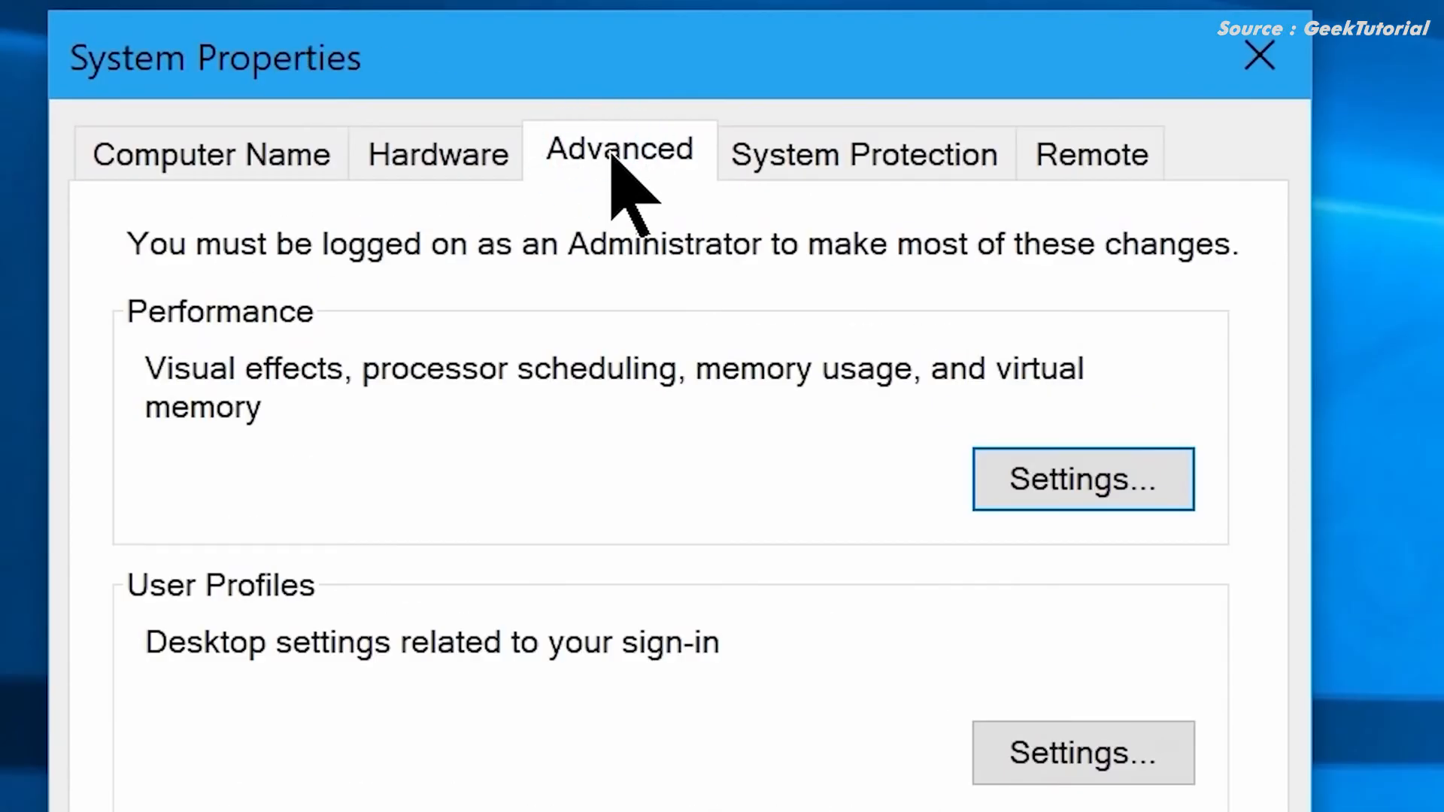
{"action": "left_click", "coordinate": [1061, 490]}
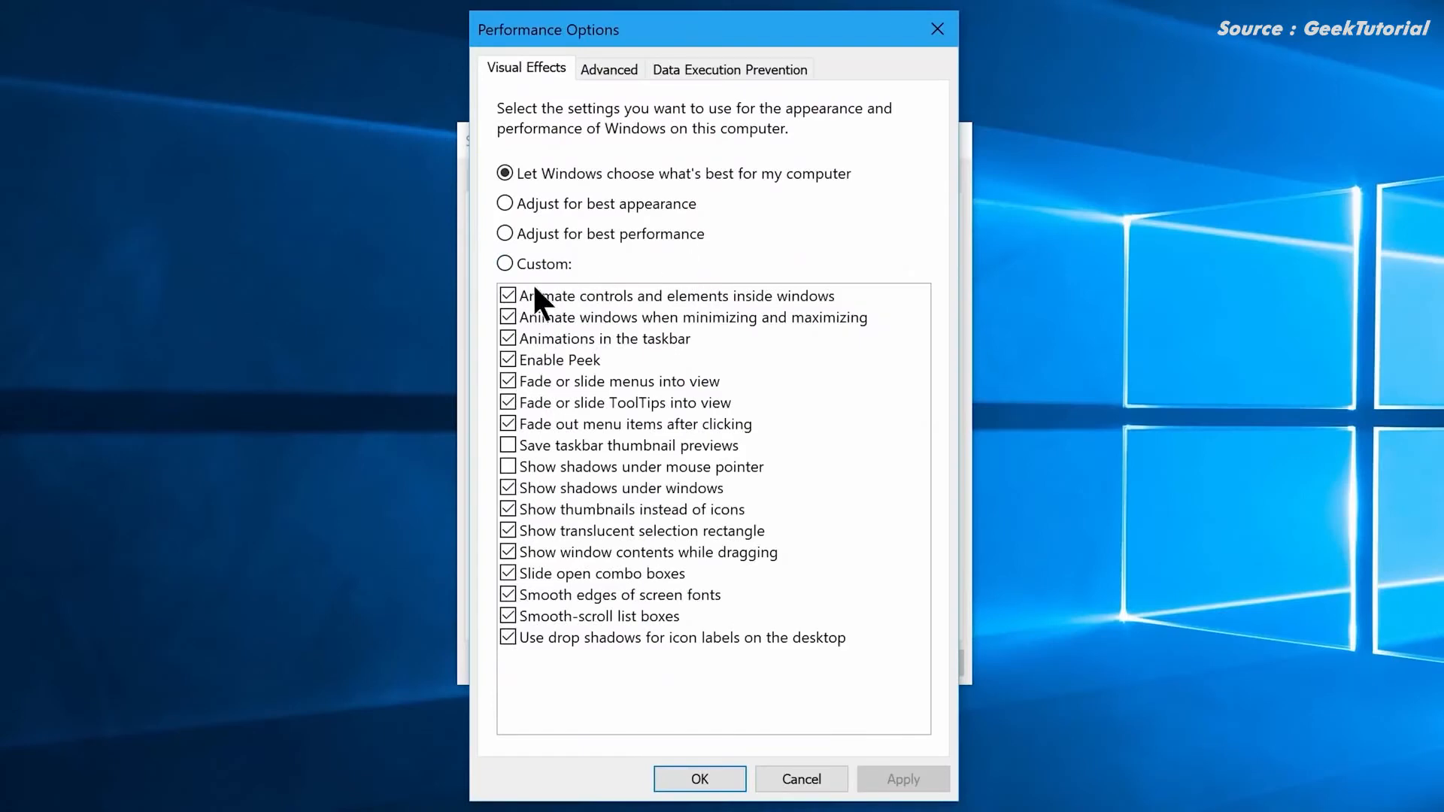
Step: Turn off every visual effect, from animating controls inside windows to drop shadows for desktop icon labels
{"action": "left_click", "coordinate": [508, 295]}
{"action": "left_click", "coordinate": [507, 317]}
{"action": "left_click", "coordinate": [508, 339]}
{"action": "left_click", "coordinate": [508, 402]}
{"action": "left_click", "coordinate": [508, 424]}
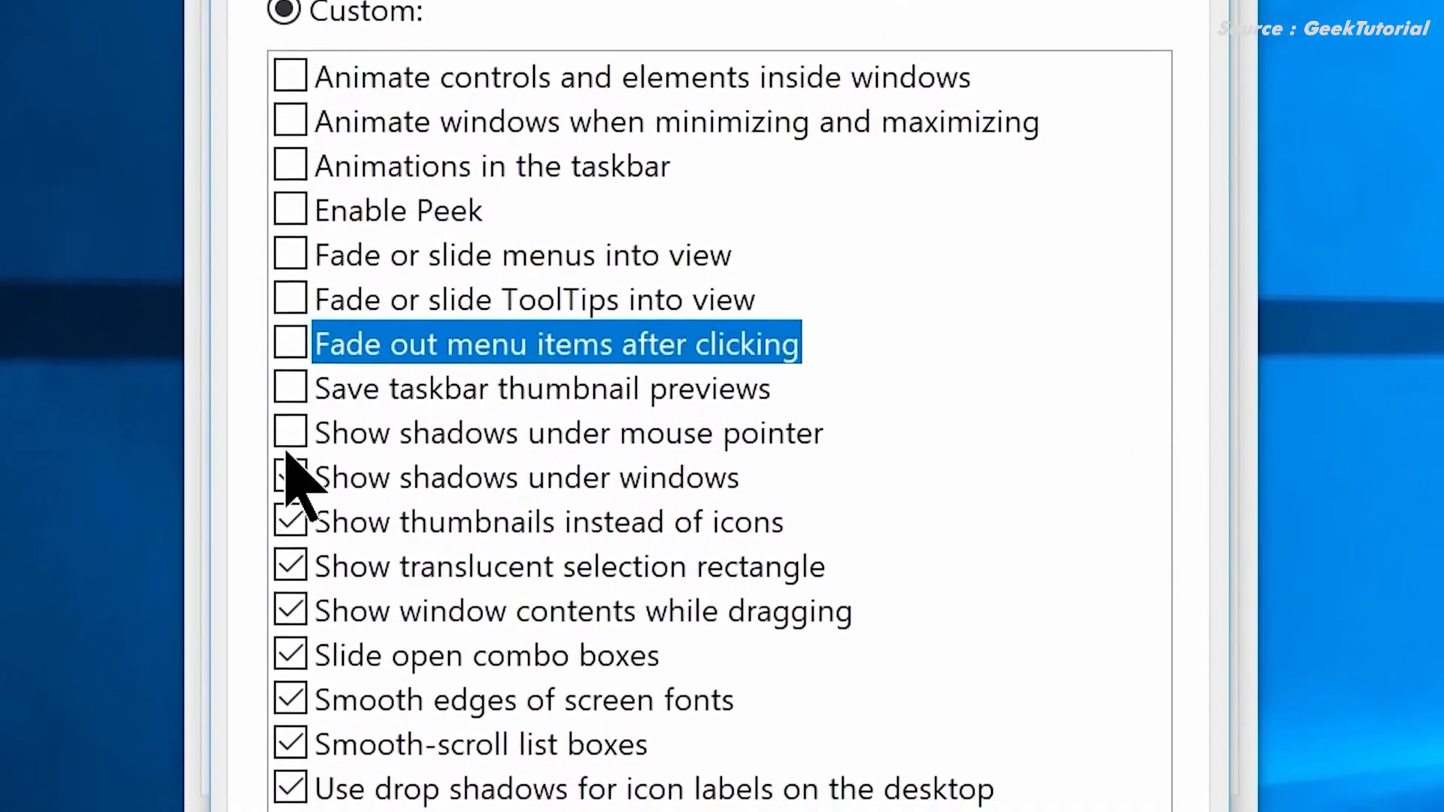
{"action": "left_click", "coordinate": [508, 489]}
{"action": "left_click", "coordinate": [507, 509]}
{"action": "left_click", "coordinate": [508, 530]}
{"action": "left_click", "coordinate": [292, 573]}
{"action": "left_click", "coordinate": [292, 618]}
{"action": "left_click", "coordinate": [292, 662]}
{"action": "left_click", "coordinate": [292, 706]}
{"action": "left_click", "coordinate": [292, 751]}
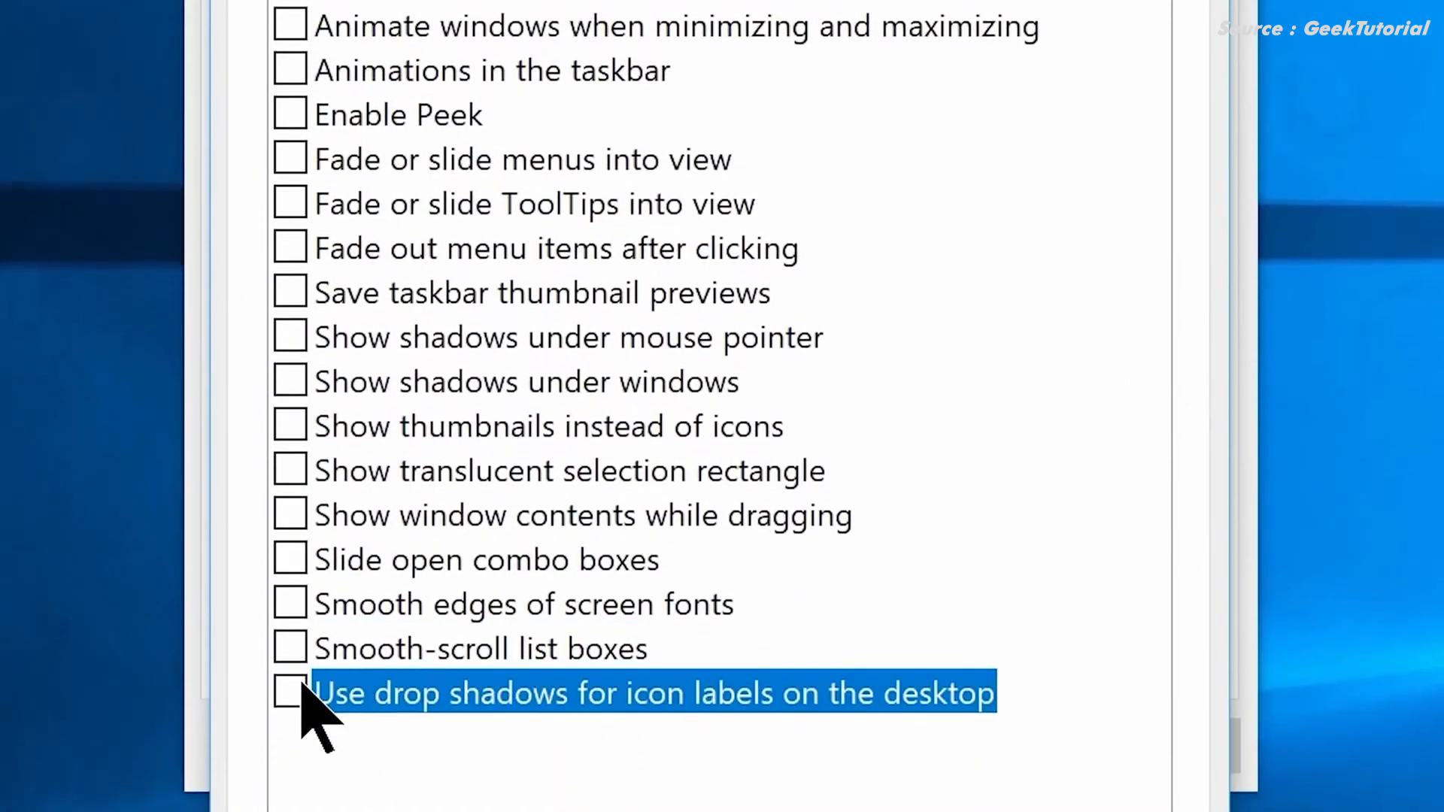
Step: Enable smooth edges of screen fonts and shadows under the mouse pointer, and apply the visual effects settings
{"action": "left_click", "coordinate": [286, 604]}
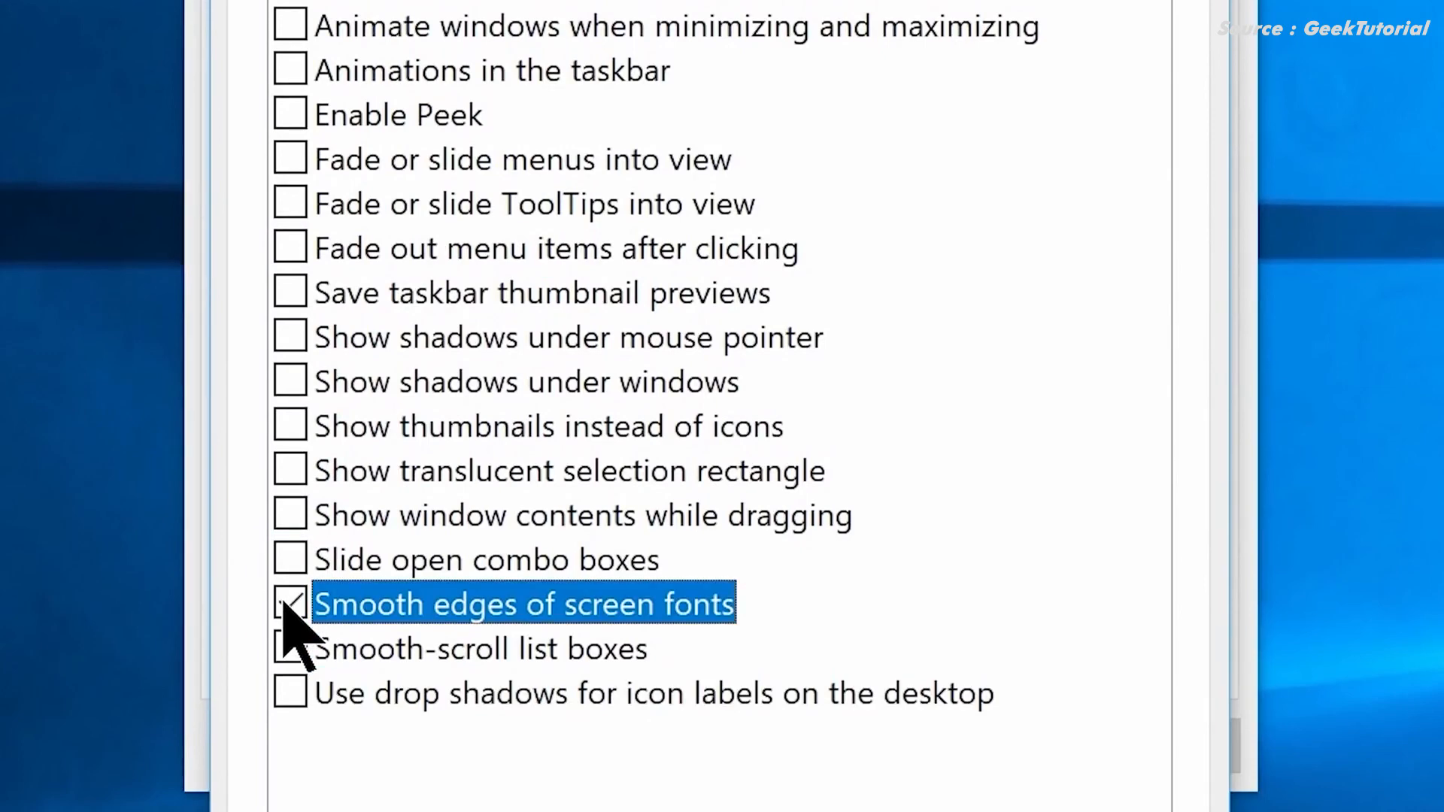
{"action": "left_click", "coordinate": [286, 339]}
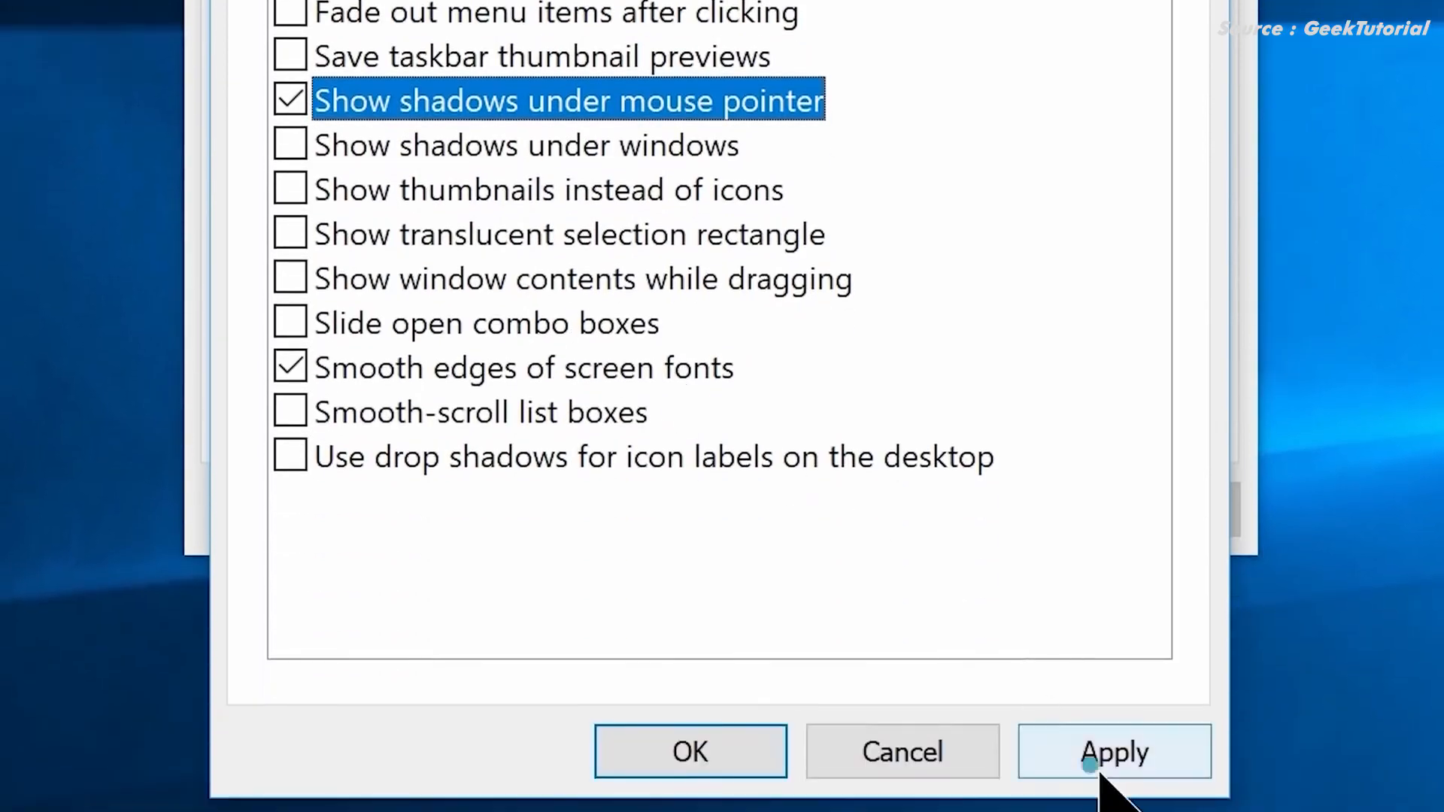
{"action": "left_click", "coordinate": [1108, 753]}
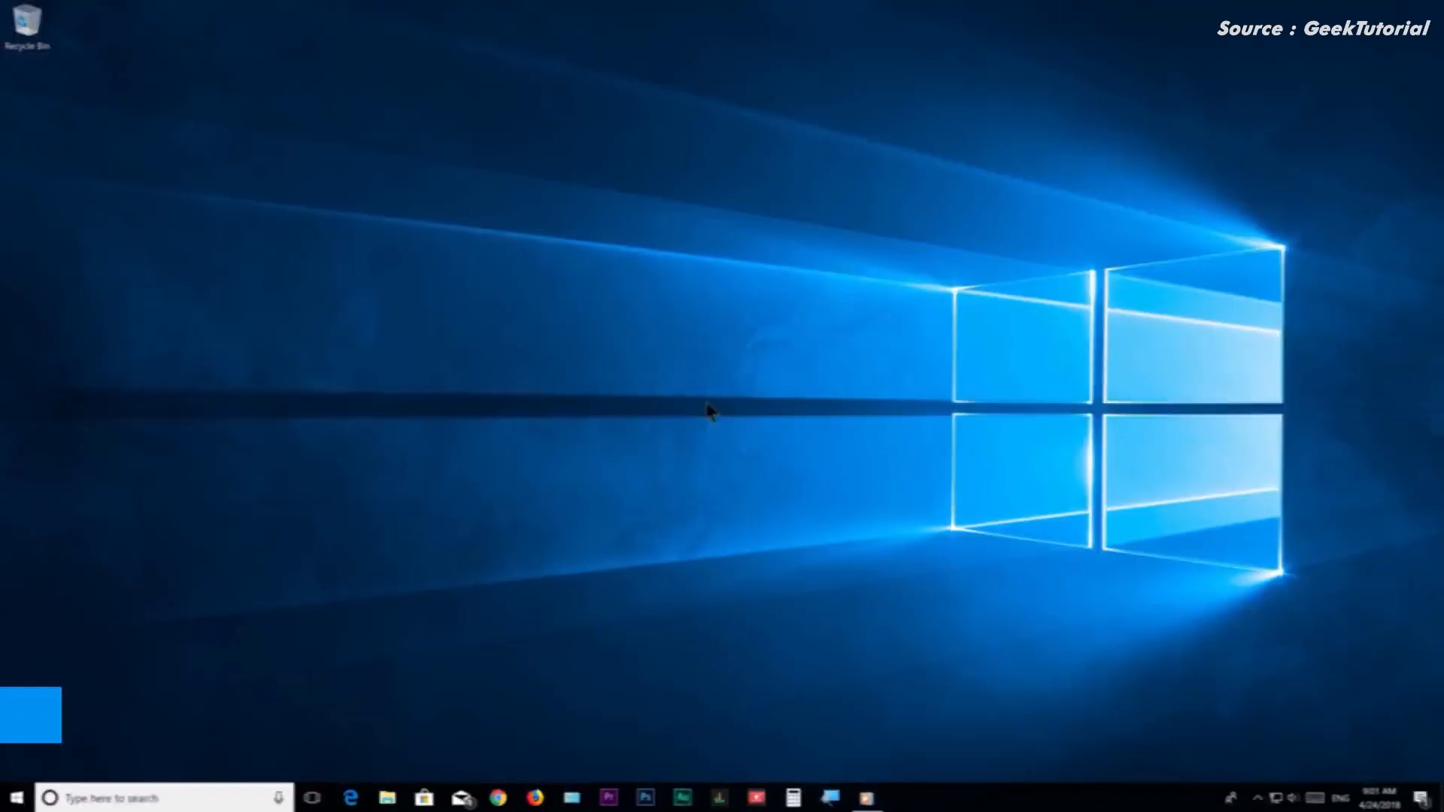